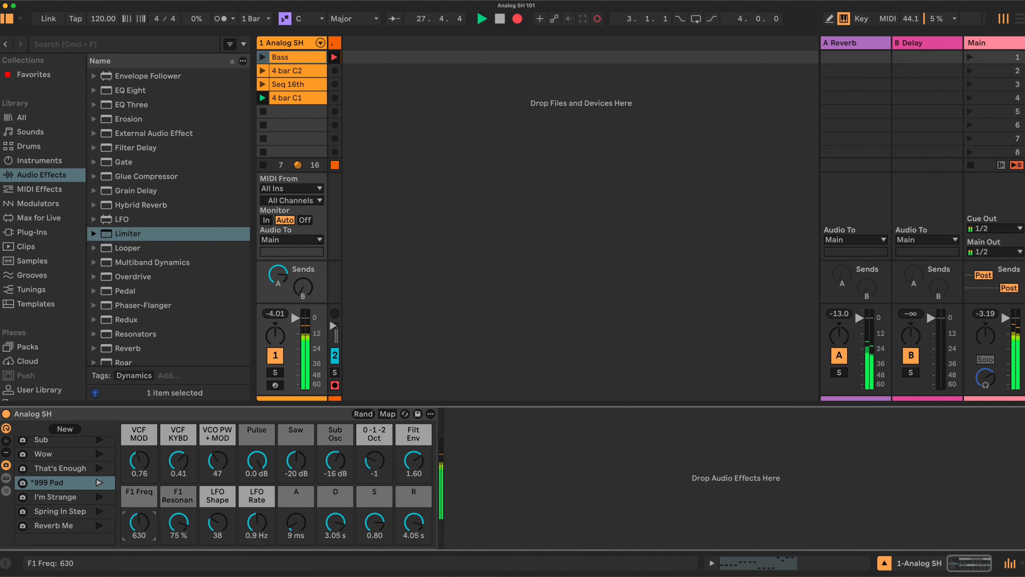
- Sweep the F1 Freq macro on the 999 Pad and Sub variations, raising it to about 1.4k on Sub
drag(146, 516, 146, 513)
drag(146, 512, 146, 510)
drag(146, 510, 146, 508)
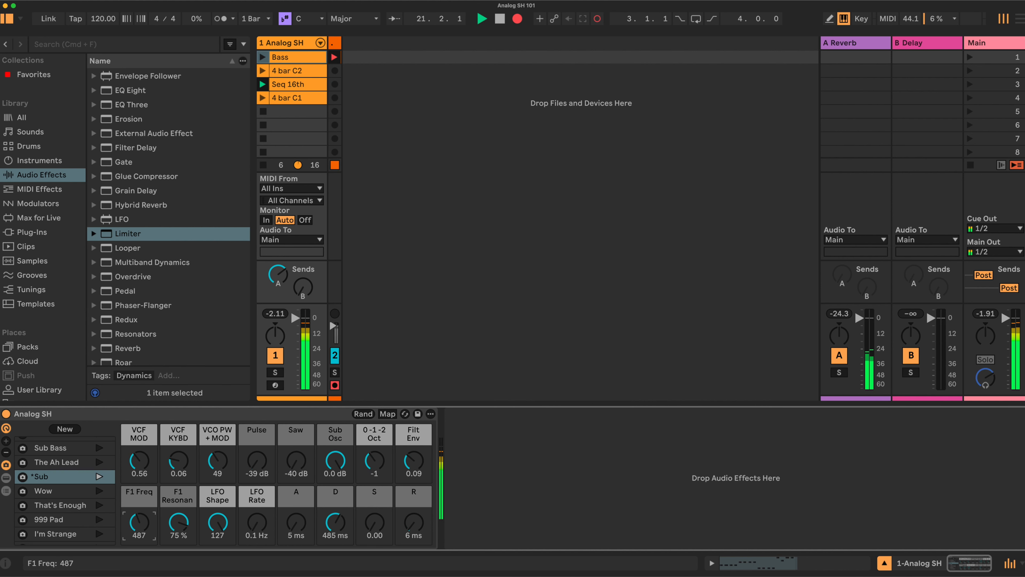
drag(139, 523, 139, 507)
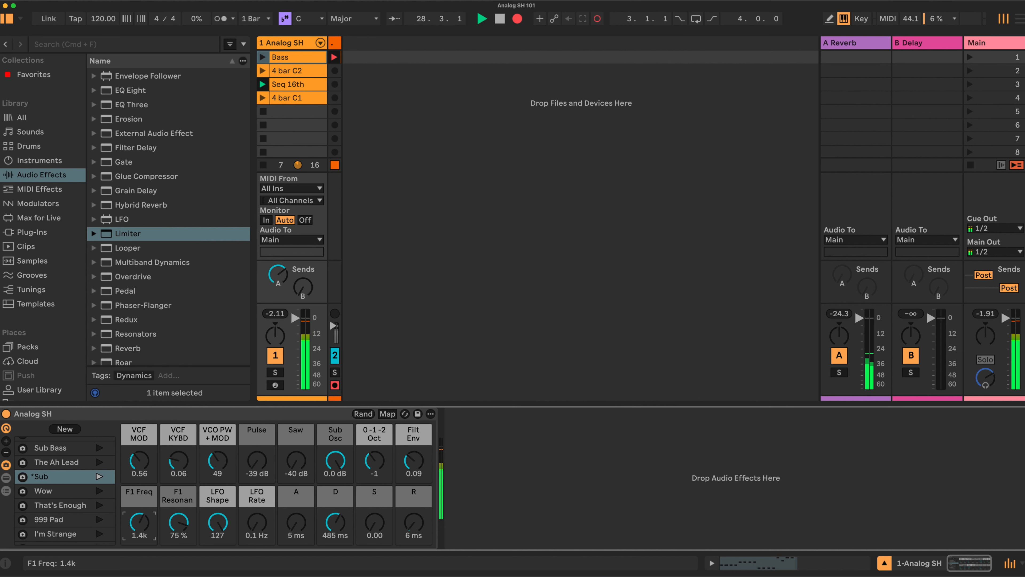
drag(140, 522, 140, 532)
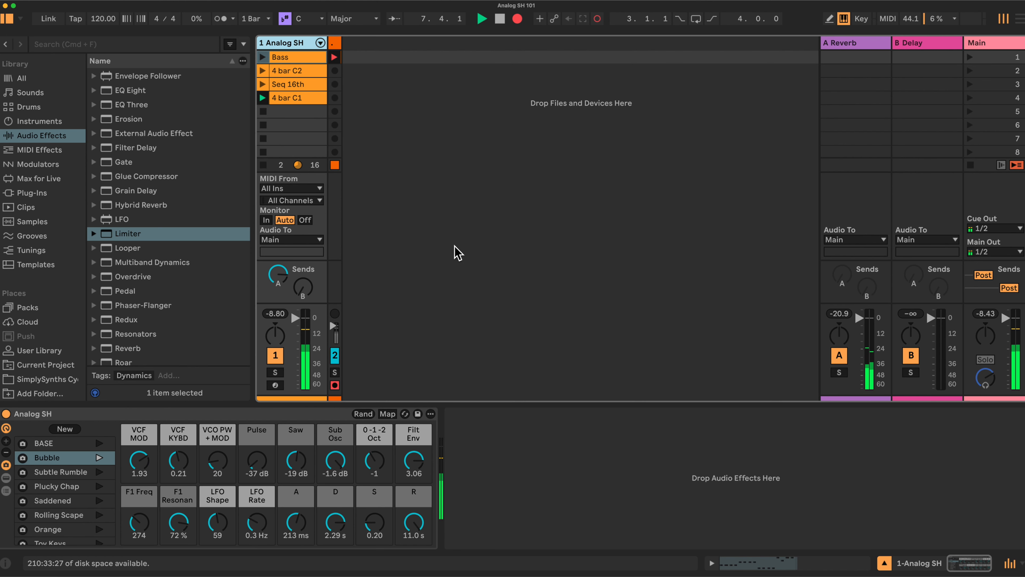
- On the Analog SH rack's Bubble variation, set F1 Freq to 512 and F1 Resonance to 58 %
click(287, 414)
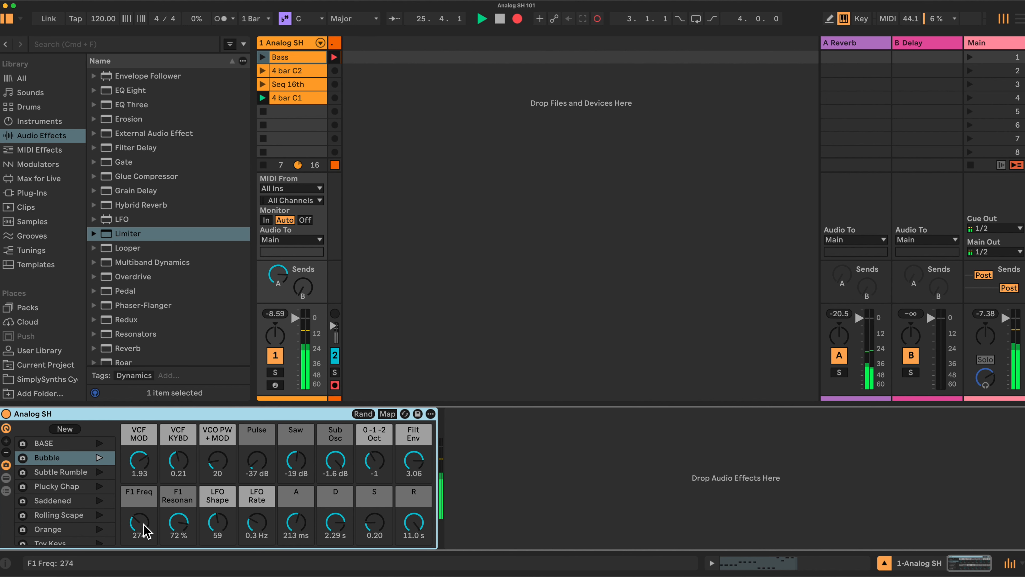
mouse_move(141, 523)
mouse_down()
mouse_move(142, 541)
mouse_move(141, 523)
mouse_move(178, 527)
mouse_move(138, 523)
mouse_up()
click(177, 523)
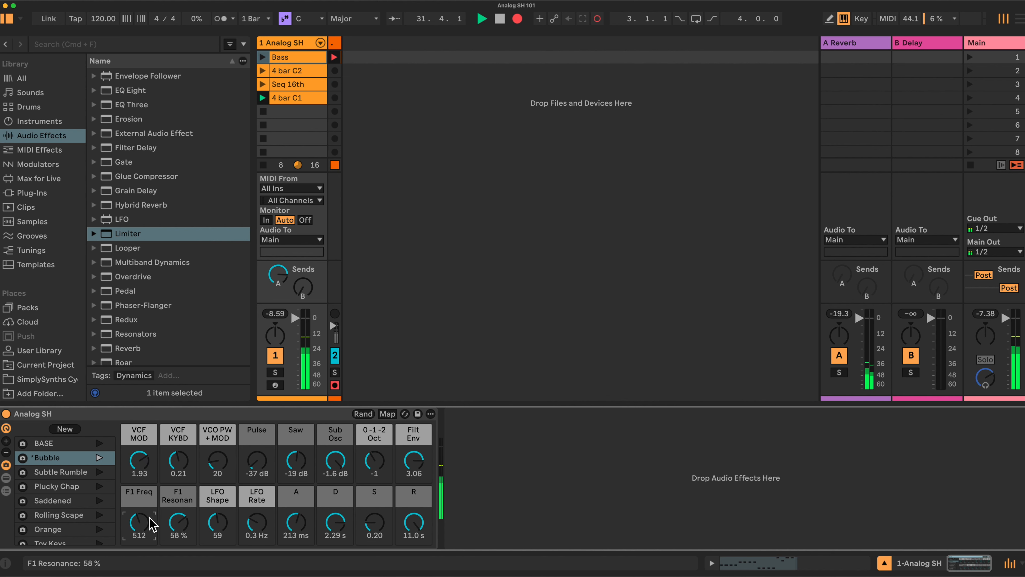
- Show the rack's chains and devices and examine the LFO waveform options of the Analog Pulse + Triangle device
click(6, 479)
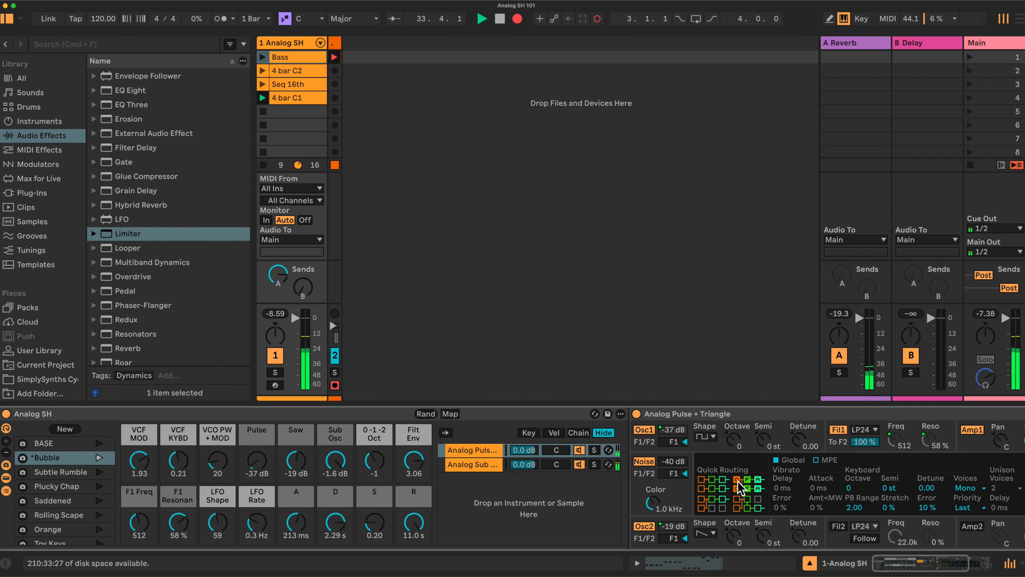
scroll(741, 487, right, 5)
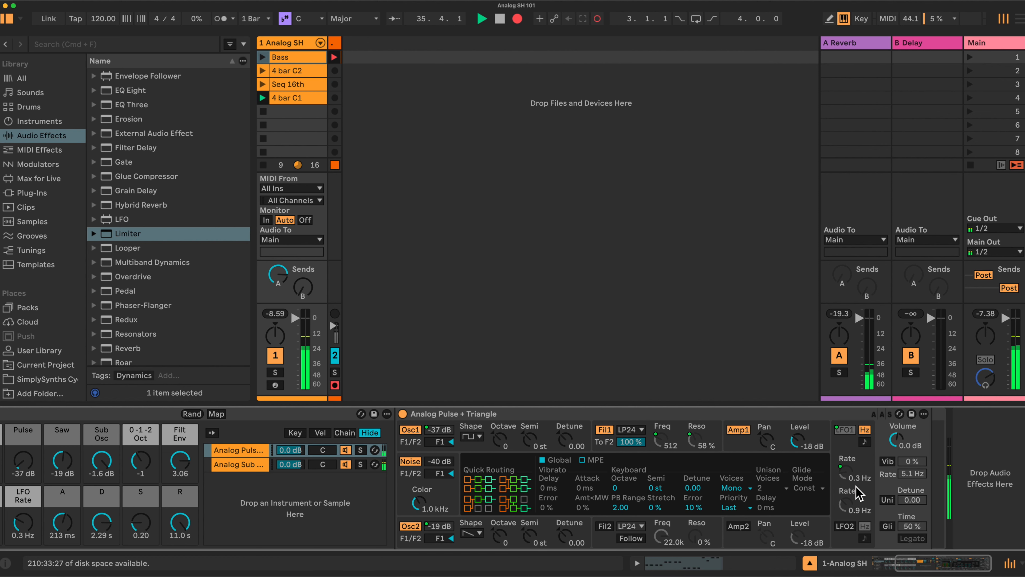
click(848, 472)
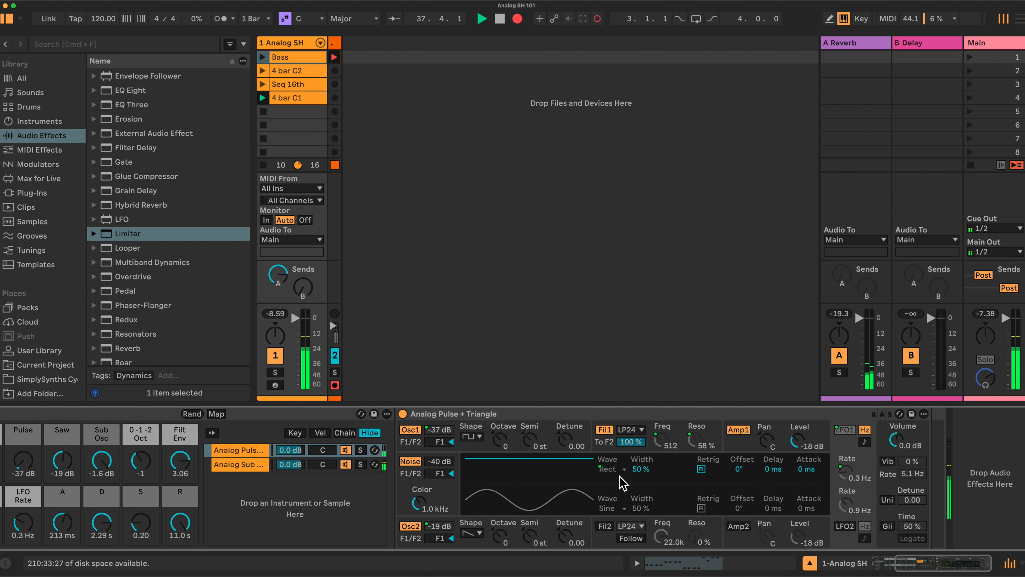
click(624, 509)
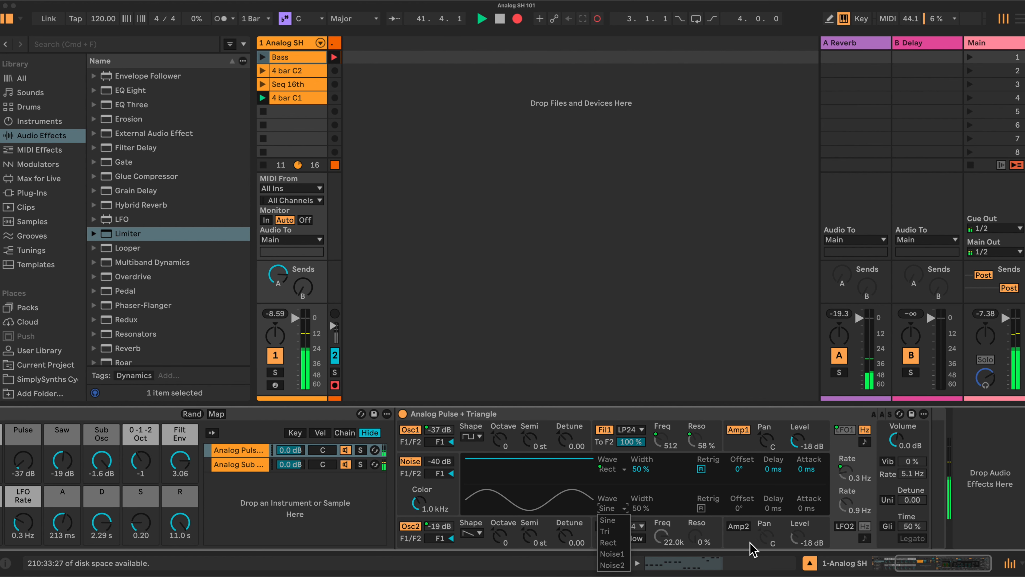
click(738, 540)
scroll(447, 473, left, 6)
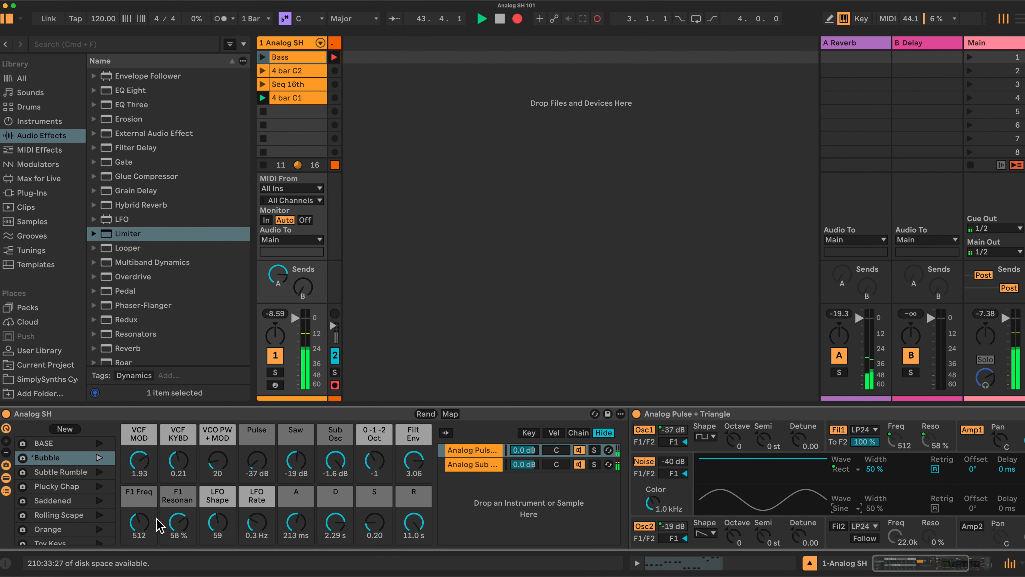
- Set the LFO Shape macro to 103, LFO Rate to 8.8 Hz, F1 Freq to 698 and F1 Resonance to 49 %
drag(217, 522, 257, 497)
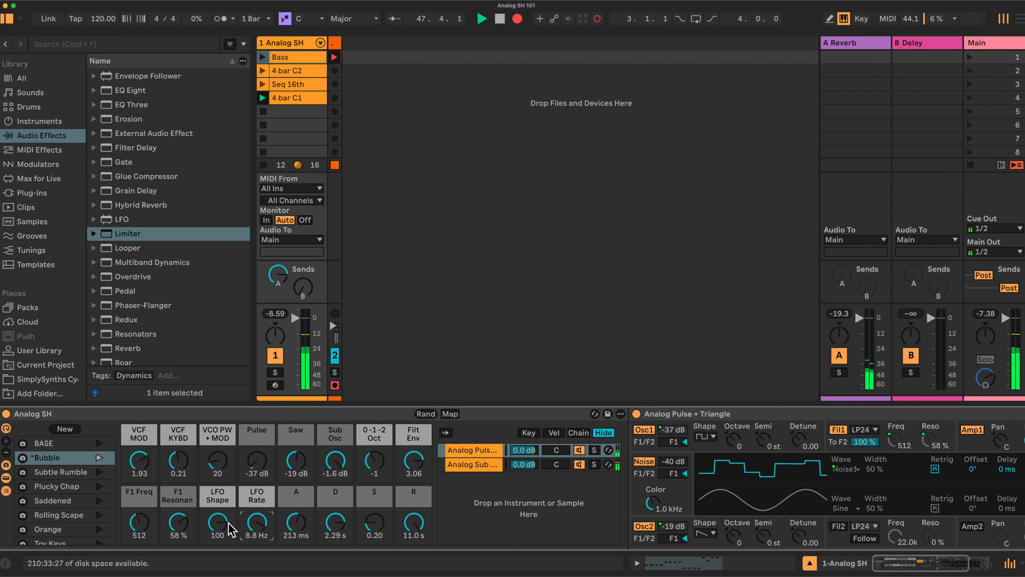
drag(139, 522, 178, 514)
drag(139, 522, 138, 536)
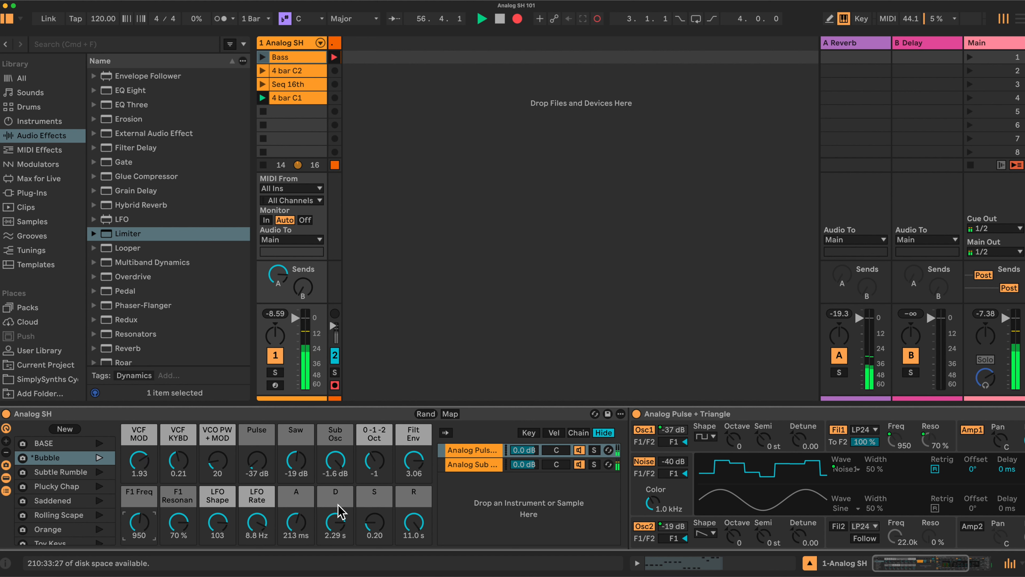
drag(142, 514, 179, 523)
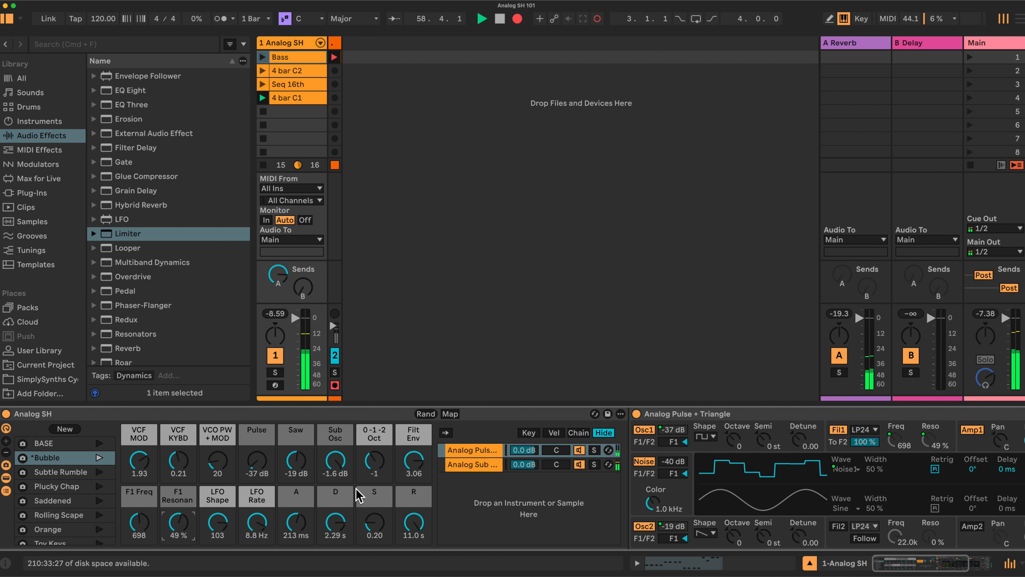
- Set the octave macro to 0 and the oscillator levels to Pulse -5.0 dB, Saw -40 dB and Sub Osc -3.7 dB
drag(375, 459, 375, 422)
drag(296, 460, 257, 465)
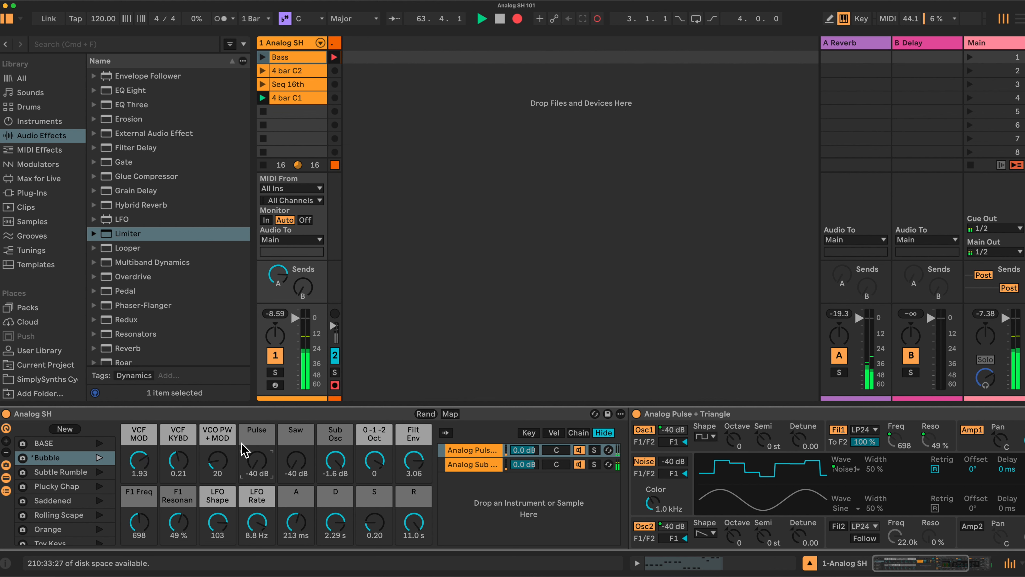
drag(257, 460, 257, 404)
drag(296, 463, 257, 460)
drag(335, 459, 296, 489)
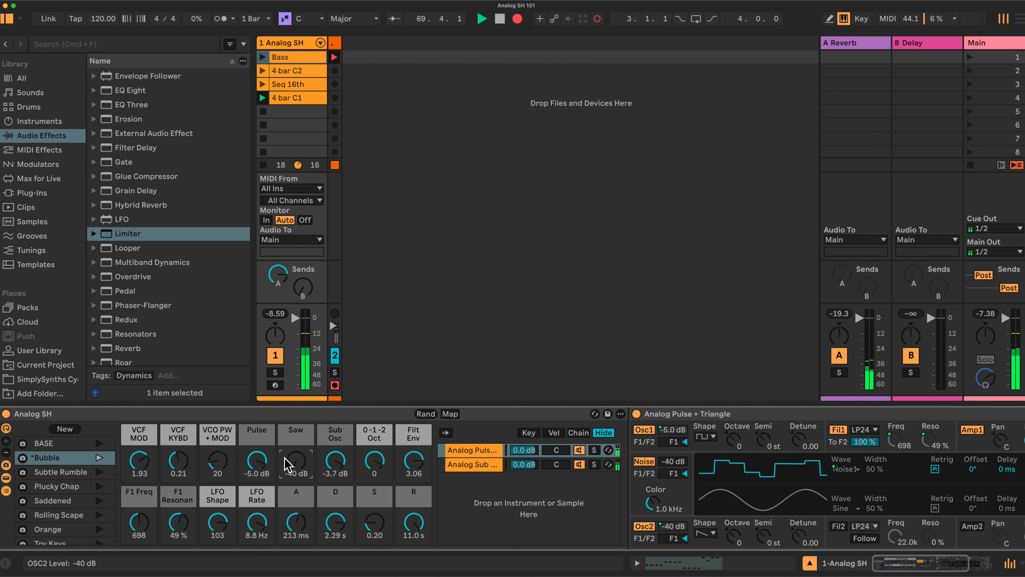
- Isolate the sub oscillator with Pulse at -40 dB and Sub Osc at -0.3 dB, and set the octave macro to -1
drag(257, 461, 257, 485)
drag(335, 460, 377, 464)
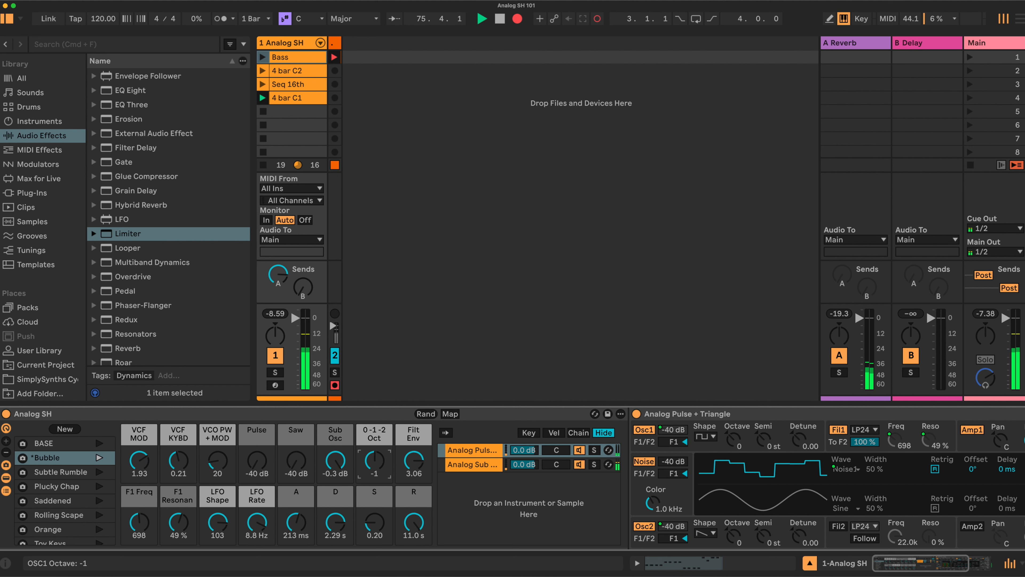
drag(375, 458, 376, 471)
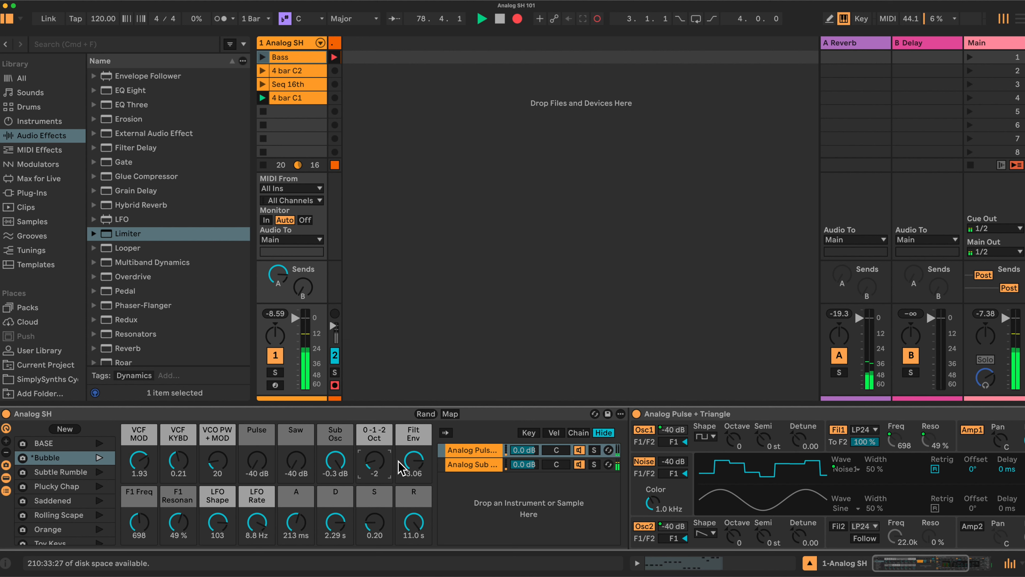
drag(376, 466, 377, 457)
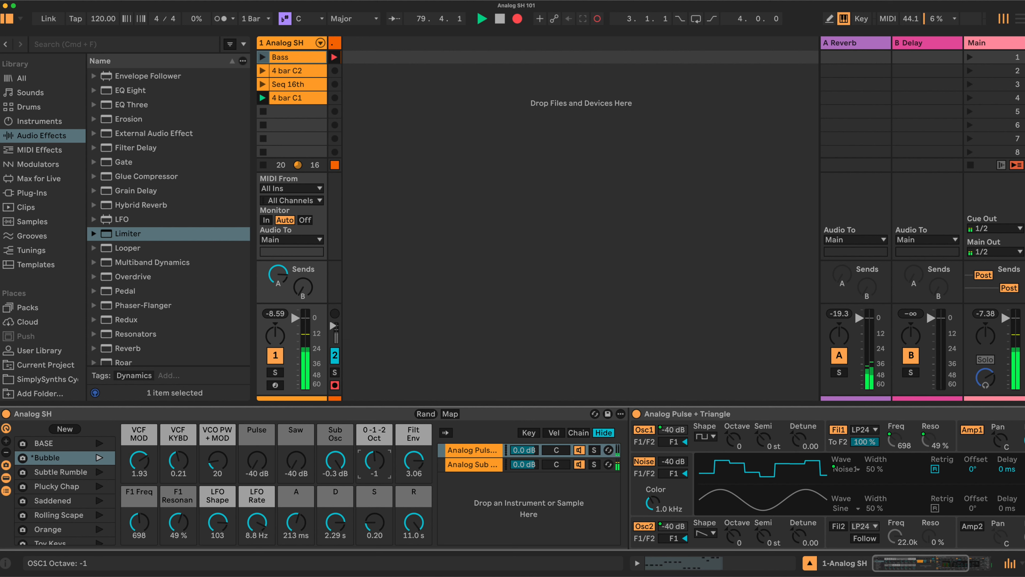
- Set the Filt Env macro to 0.27 and the VCF KYBD macro to 0.42
drag(414, 460, 414, 493)
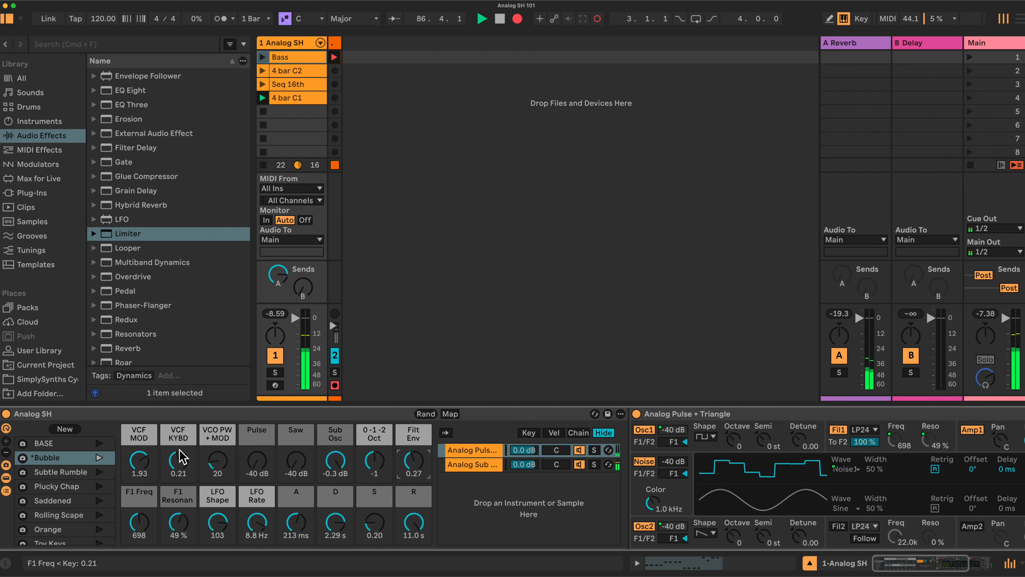
drag(180, 469, 180, 428)
drag(179, 460, 178, 492)
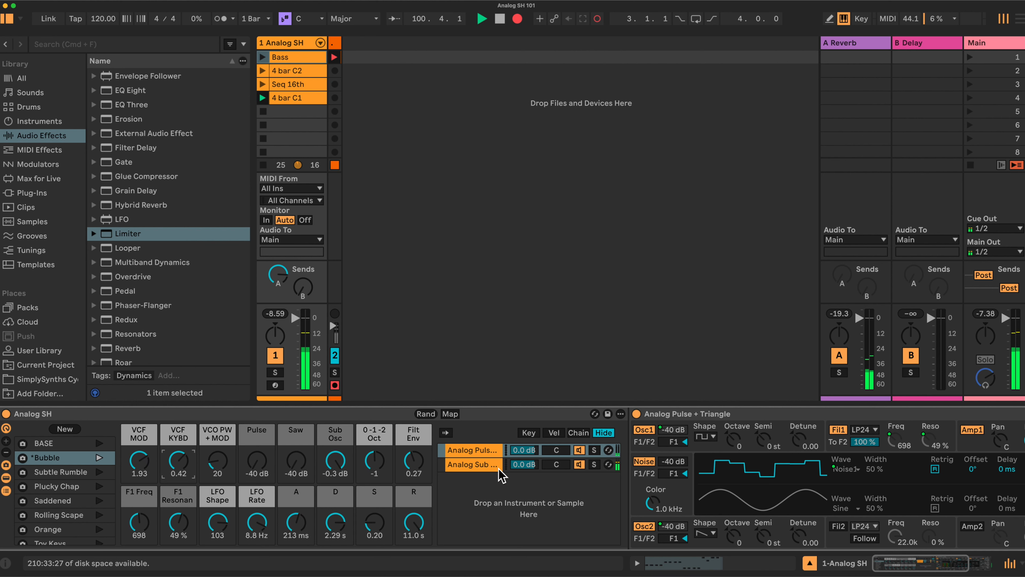
- Examine the key zones of the rack's two Analog chains and hide the zone editor again
click(529, 432)
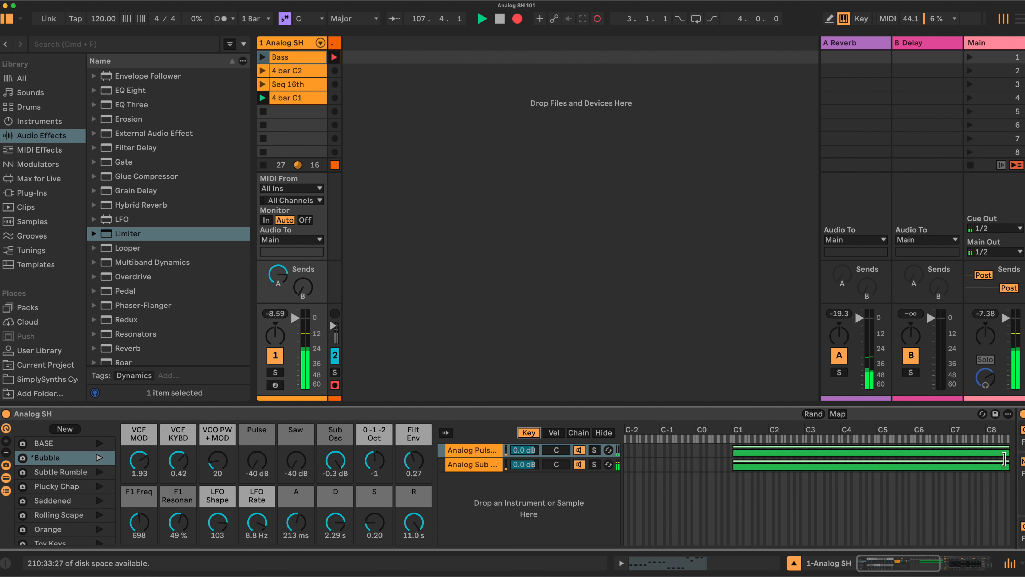
click(600, 435)
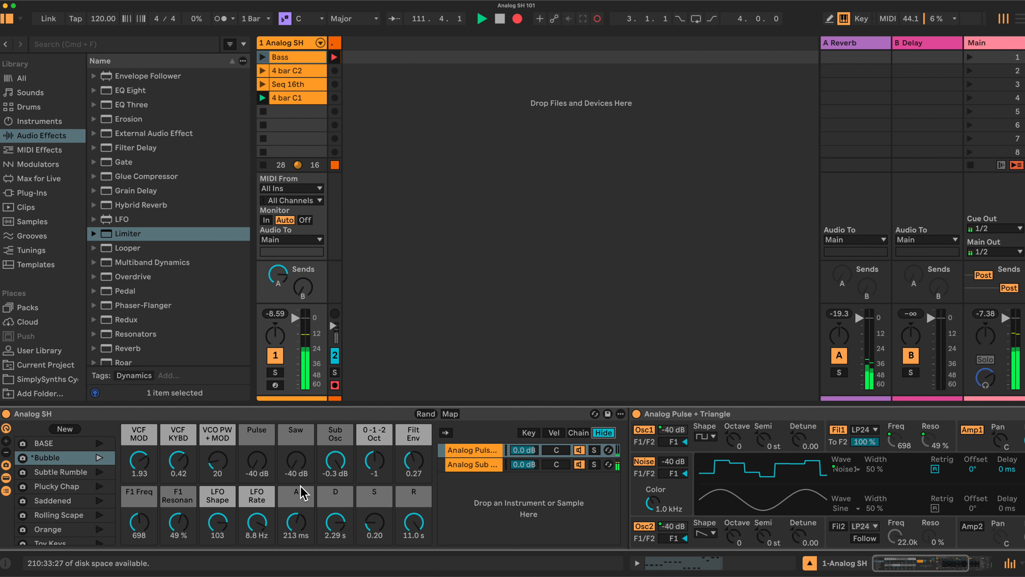
- Set the VCO PW + MOD macro to 98, Pulse to 0.0 dB and Sub Osc to -40 dB
drag(228, 471, 228, 438)
drag(257, 468, 257, 428)
drag(335, 464, 335, 505)
- Load the 999 Pad variation from the rack's macro variations
scroll(101, 507, down, 3)
scroll(102, 507, down, 2)
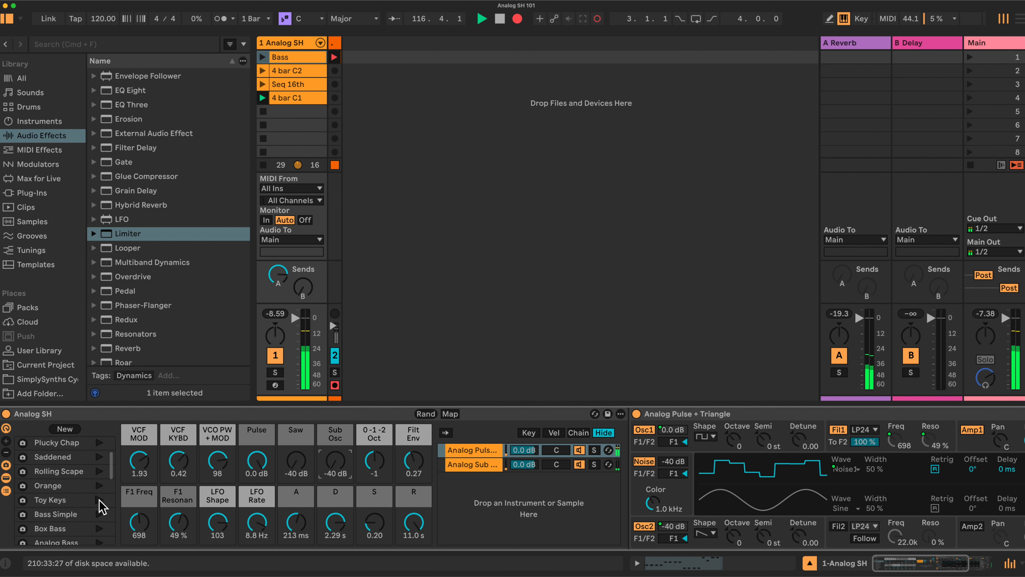
scroll(103, 506, down, 1)
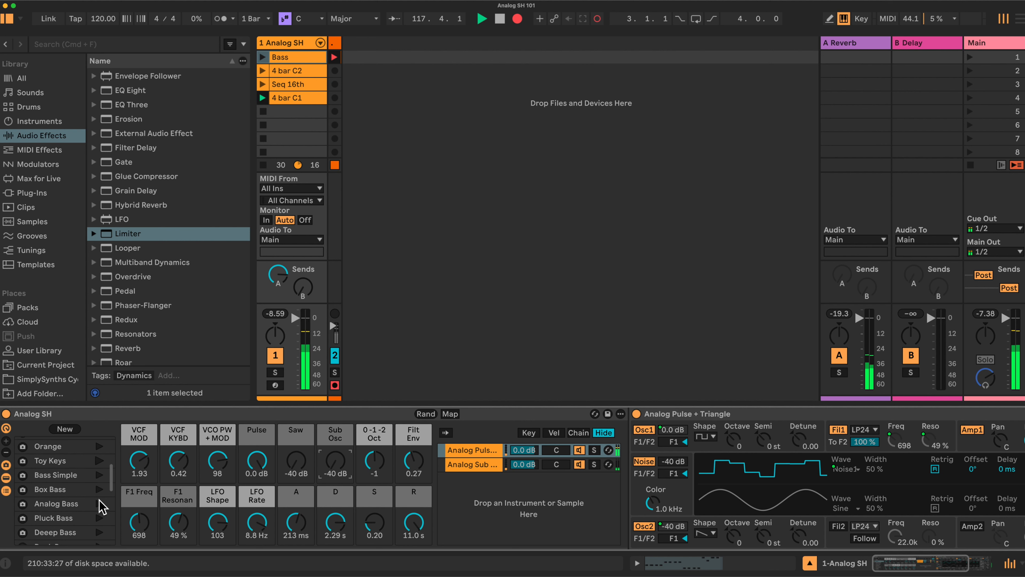
scroll(101, 507, down, 5)
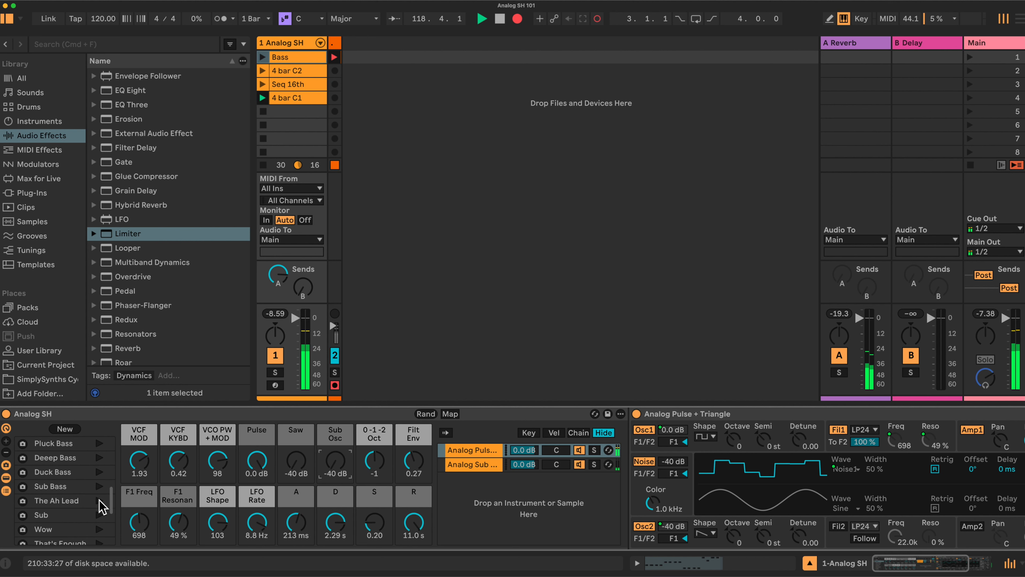
scroll(103, 506, down, 1)
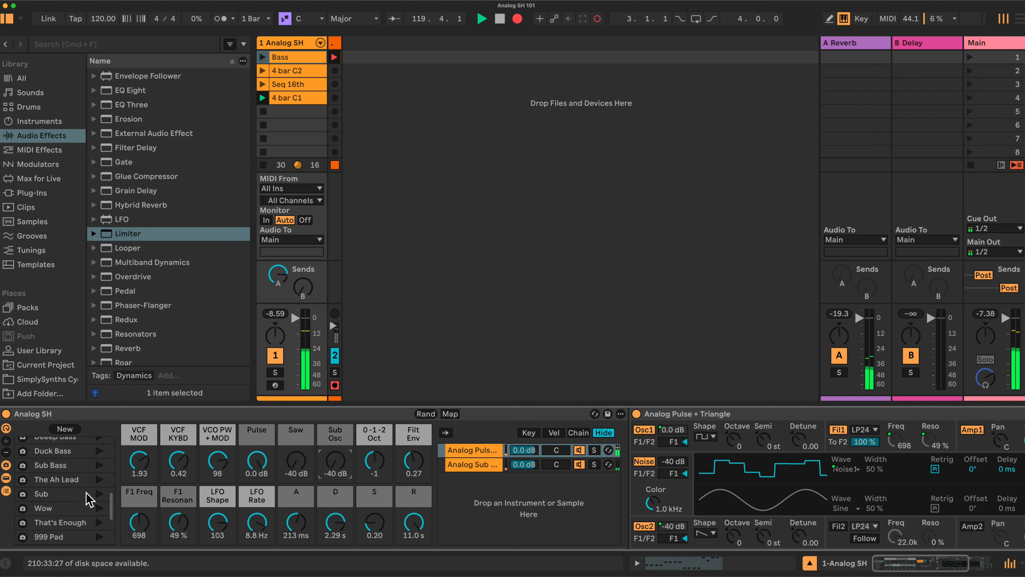
click(74, 537)
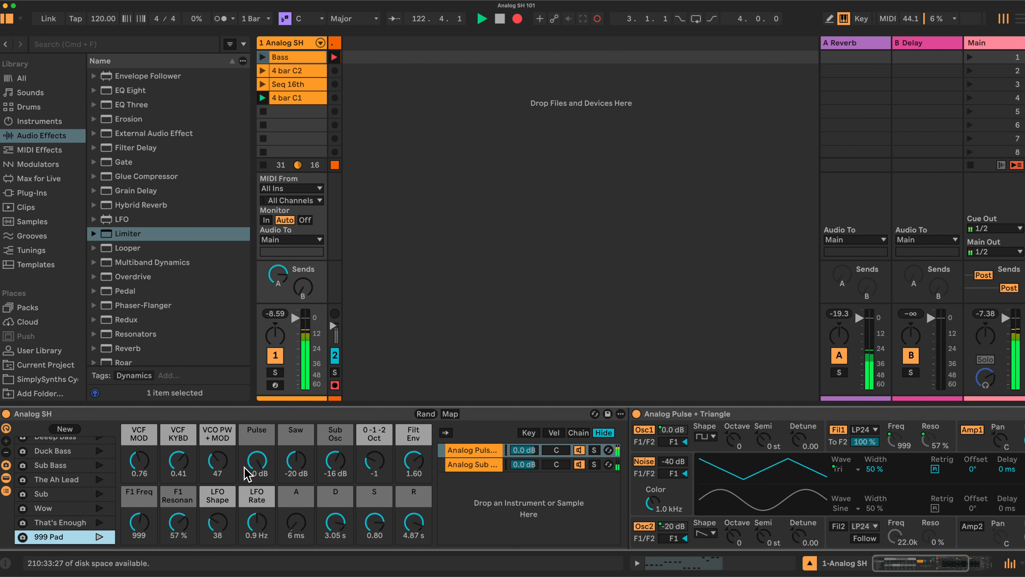
- Lower Saw and Sub Osc to -40 dB, VCF MOD to 0.00 and LFO Rate to 0.1 Hz
drag(296, 460, 335, 485)
drag(139, 461, 140, 485)
drag(257, 524, 257, 543)
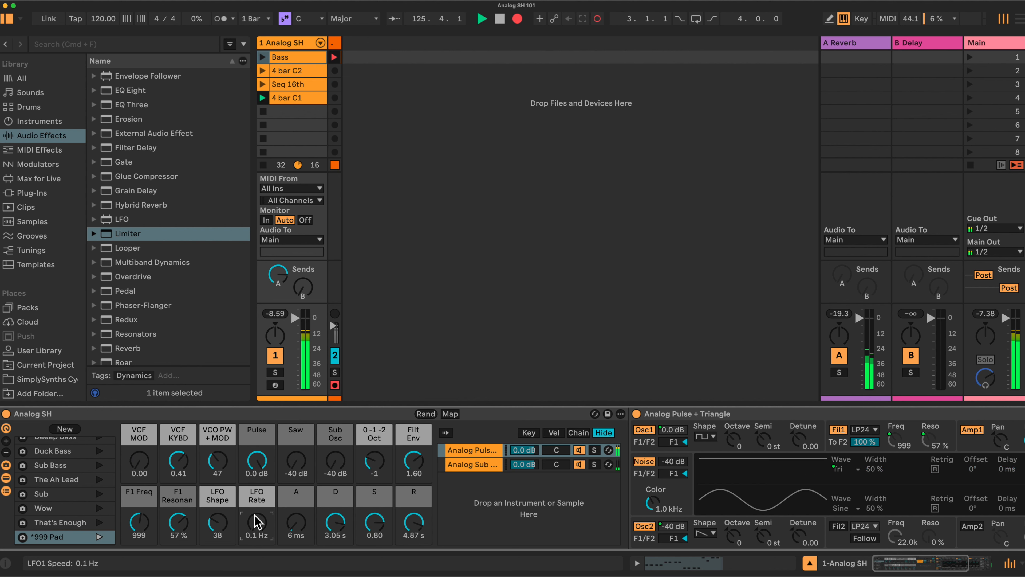
- Set VCF KYBD to 0.00, VCO PW + MOD to 56, LFO Rate to 16 Hz and Filt Env to 0.23
drag(183, 461, 217, 460)
drag(257, 523, 257, 509)
drag(217, 460, 217, 455)
drag(257, 522, 257, 485)
drag(413, 460, 414, 465)
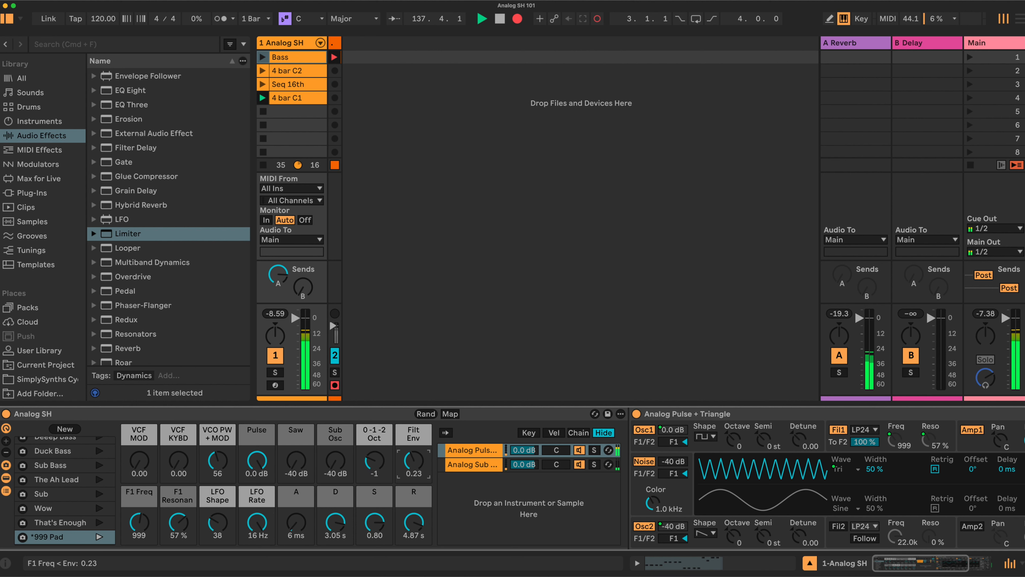
- Set the VCF MOD macro to 0.73, F1 Freq to 950 and F1 Resonance to 61 %
drag(140, 473, 140, 438)
mouse_move(141, 521)
mouse_down()
mouse_move(141, 533)
mouse_move(141, 519)
mouse_move(175, 518)
mouse_move(147, 526)
mouse_up()
drag(150, 469, 150, 475)
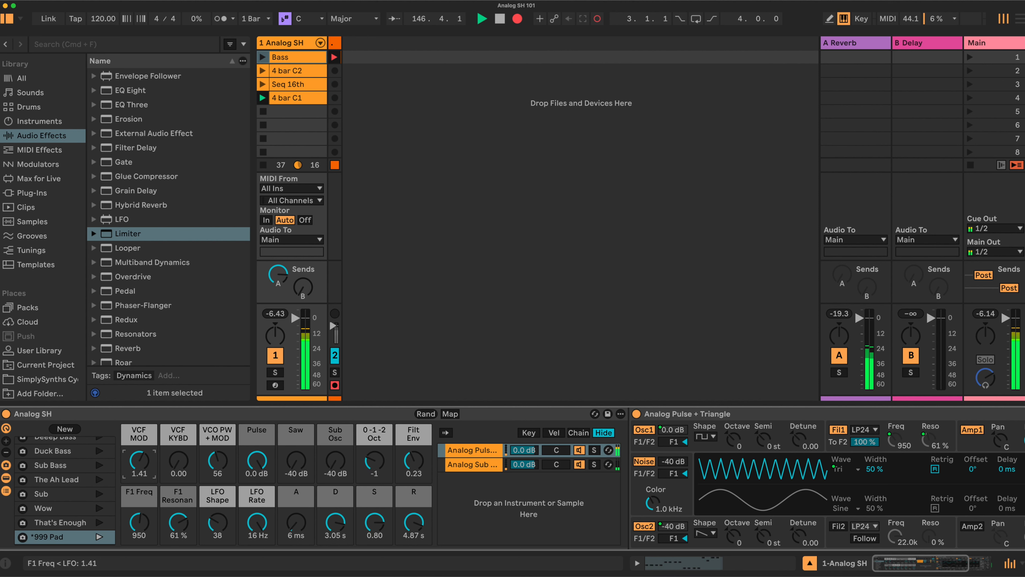
drag(150, 474, 150, 476)
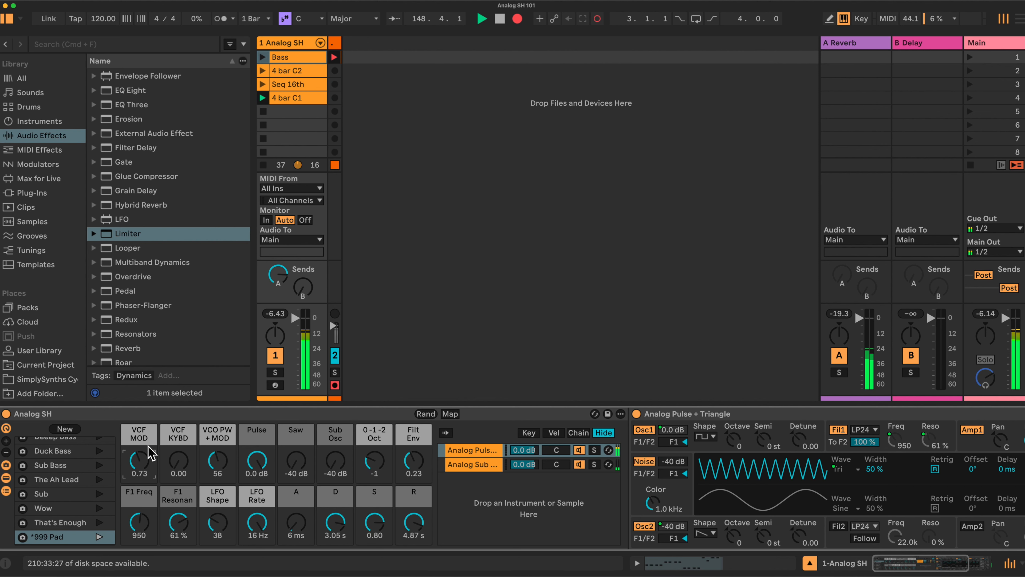
- Try different LFO Rate speeds up to 17 Hz and set the macro to 2.2 Hz
click(257, 523)
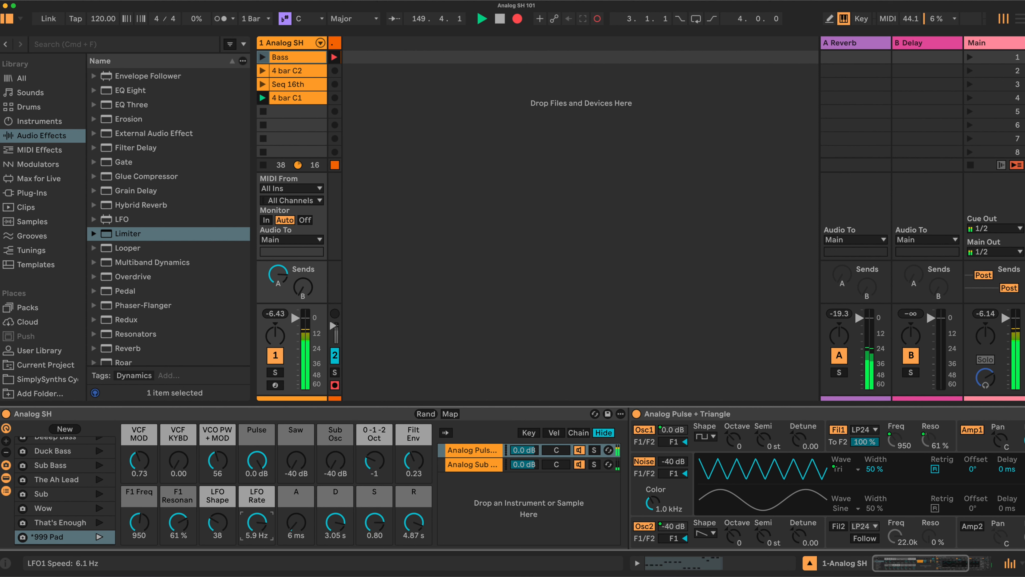
key(Up)
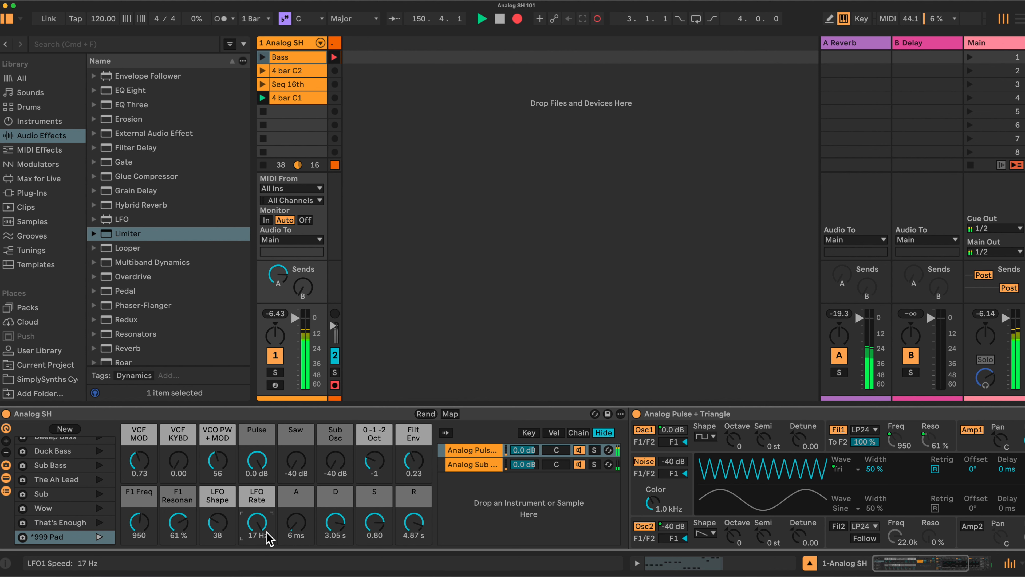
drag(257, 541, 257, 569)
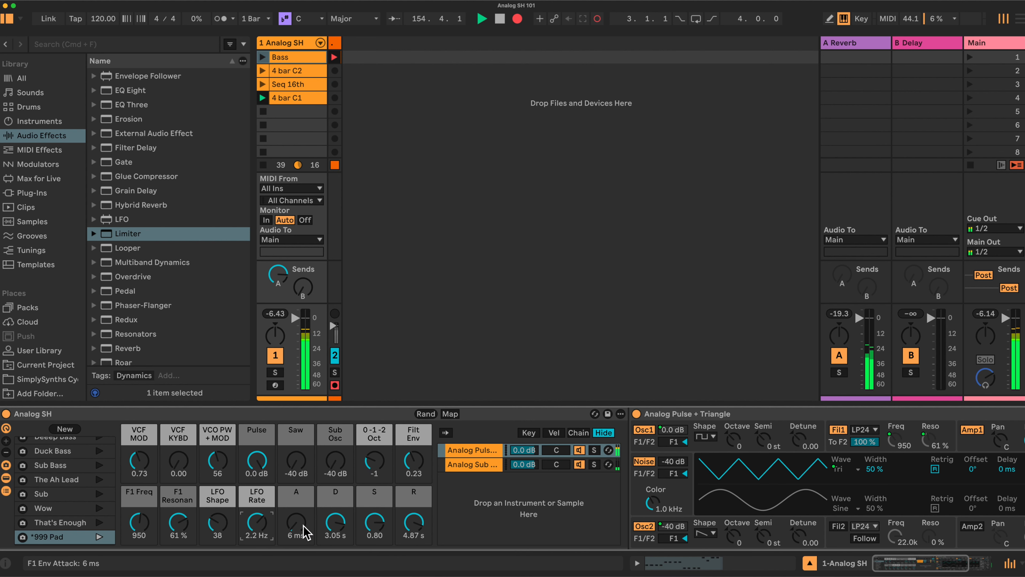
- Set the envelope macros to 4.00 s attack, 10.0 s decay, 1.00 sustain and 9.56 s release
mouse_move(413, 524)
mouse_down()
mouse_move(413, 510)
mouse_move(384, 519)
mouse_move(416, 538)
mouse_up()
drag(297, 526, 329, 505)
click(376, 522)
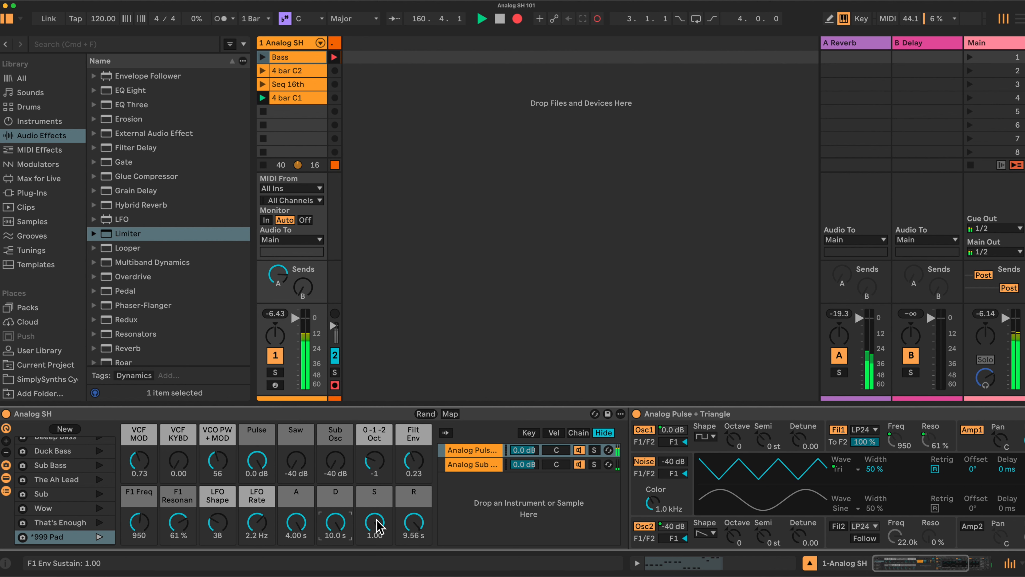
- Shorten the envelope macros to 271 ms release and 42 ms attack
mouse_move(416, 527)
mouse_down()
mouse_move(416, 543)
mouse_move(416, 534)
mouse_up()
drag(414, 522, 414, 531)
drag(414, 522, 414, 548)
drag(302, 524, 303, 570)
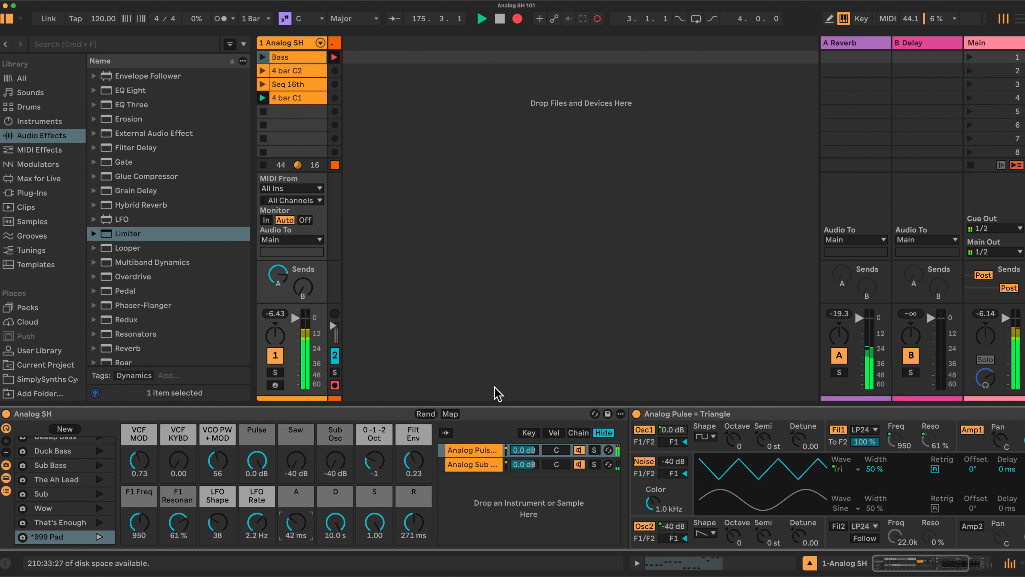
- Review the rack's macro mappings with their parameter paths and minimum and maximum ranges, and leave map mode
click(450, 414)
scroll(275, 196, down, 5)
scroll(274, 196, down, 5)
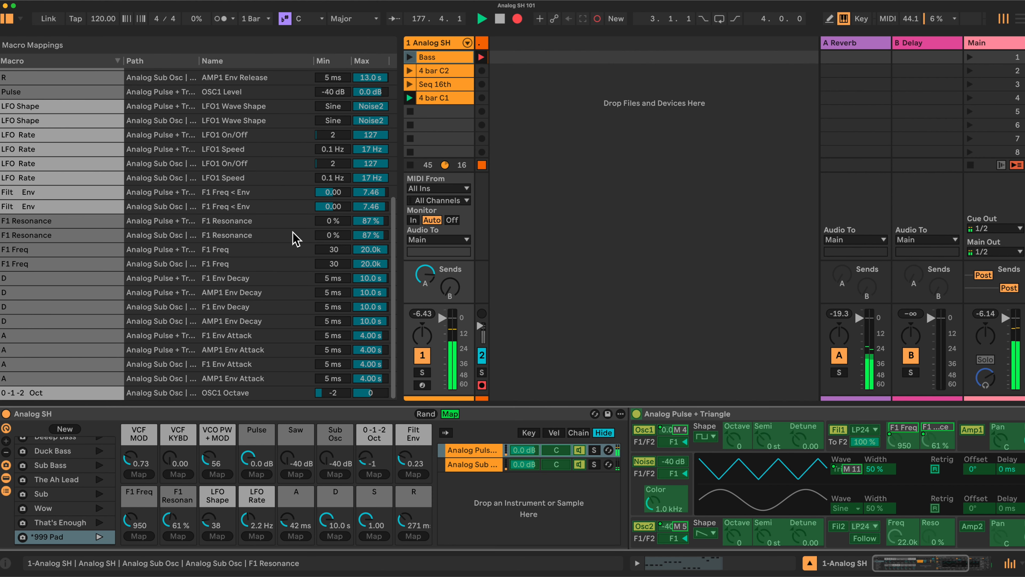
scroll(297, 253, up, 10)
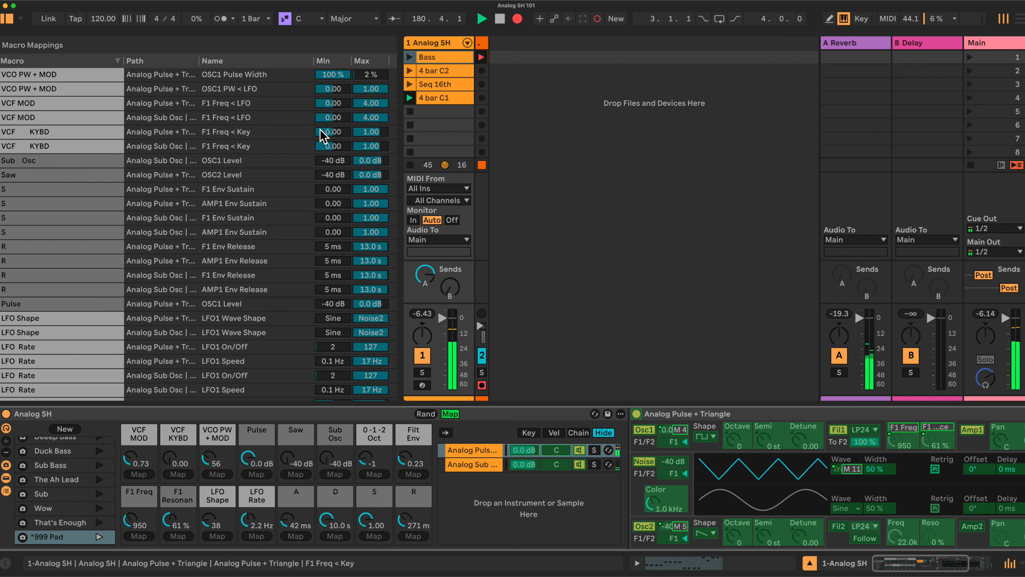
scroll(309, 163, down, 3)
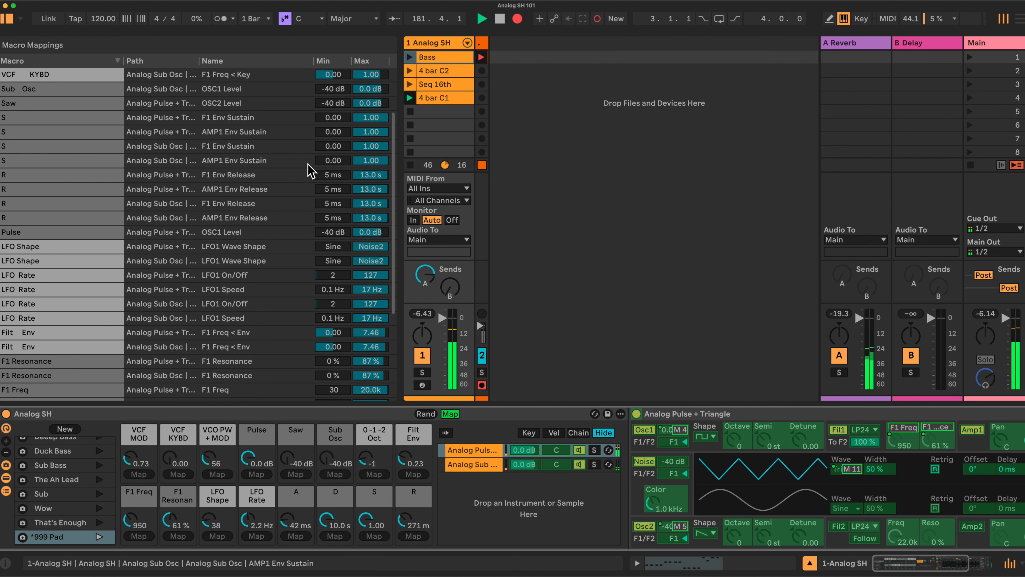
scroll(311, 170, down, 4)
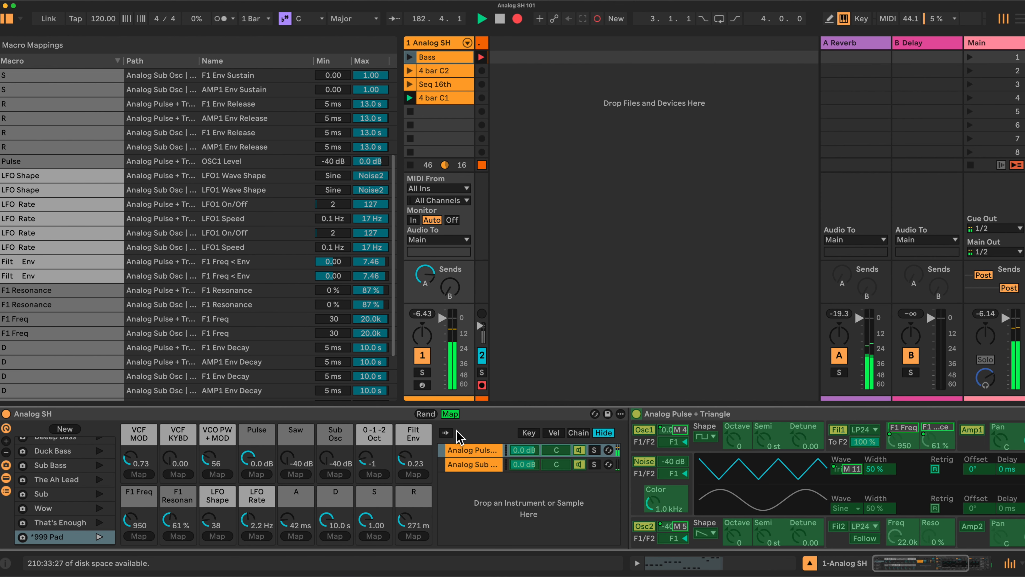
click(451, 414)
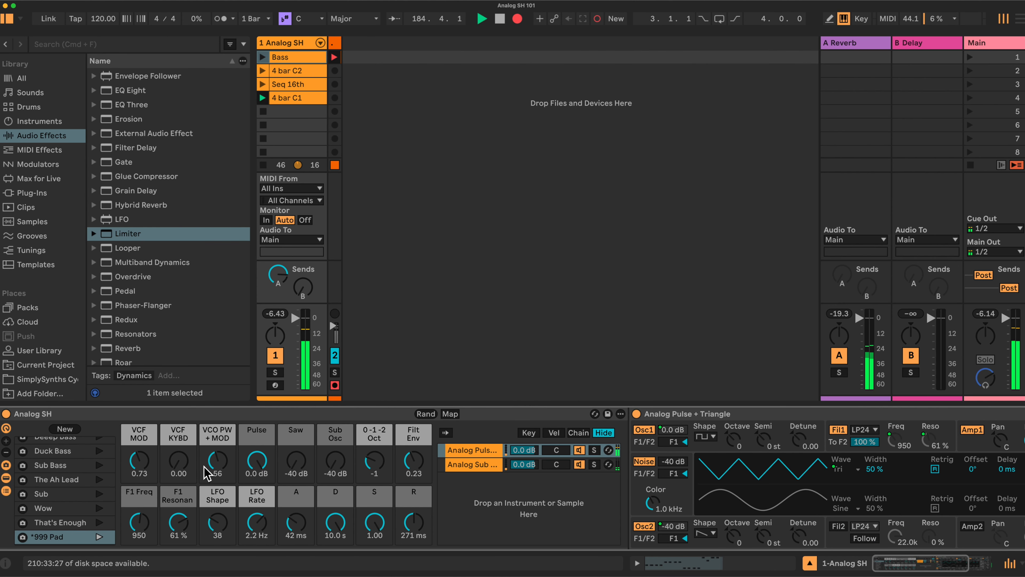
- Set the envelope decay to 1.05 s and sustain to 0.70, LFO Rate to 0.1 Hz and VCF MOD to 0.00
drag(336, 522, 377, 522)
click(372, 521)
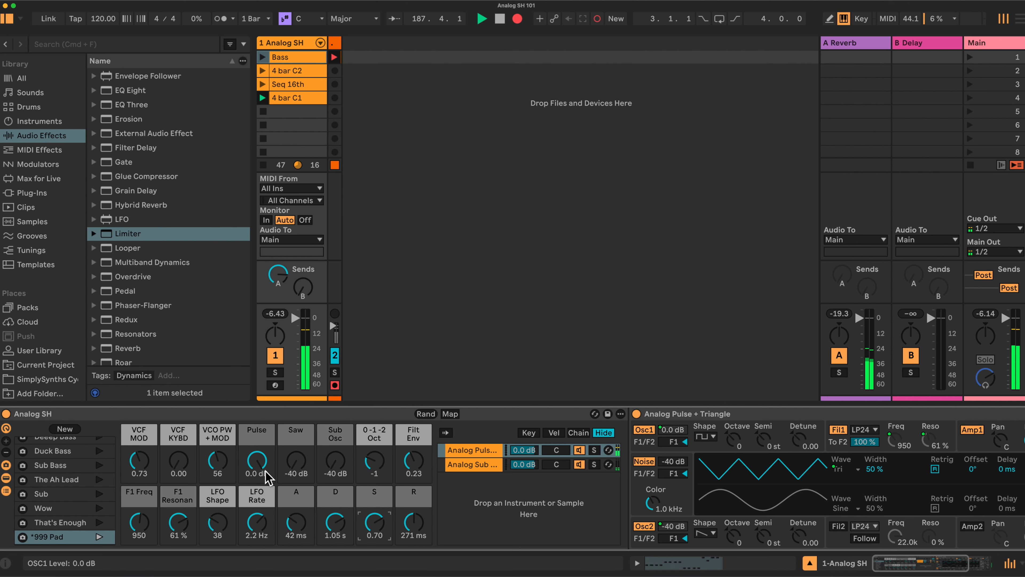
drag(257, 522, 257, 550)
drag(139, 456, 139, 486)
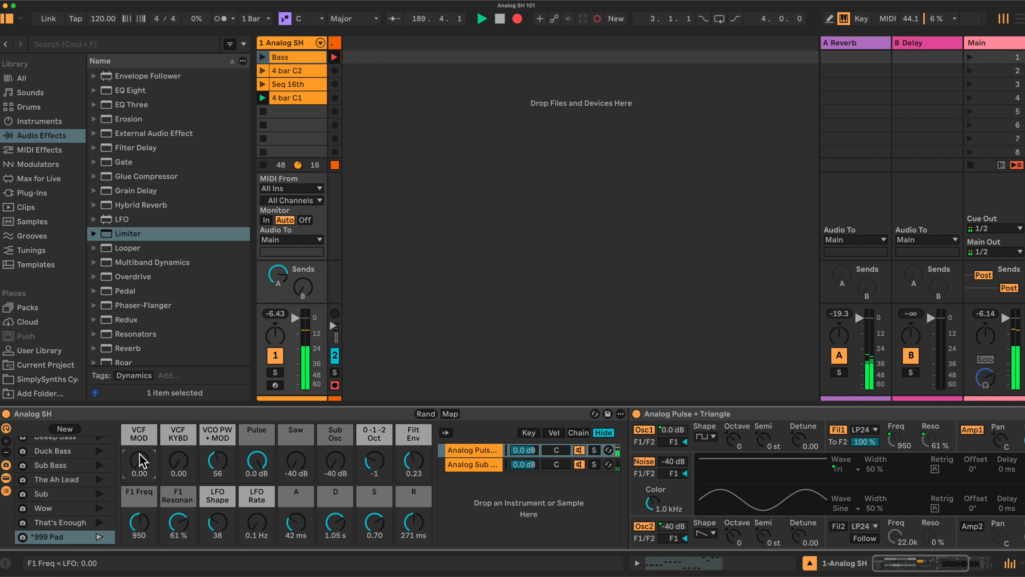
- Keep Pulse at 0.0 dB, open F1 Freq to 20.0k, zero resonance, Filt Env and VCO PW + MOD, and set the octave to 0
drag(266, 478, 266, 505)
drag(255, 460, 255, 426)
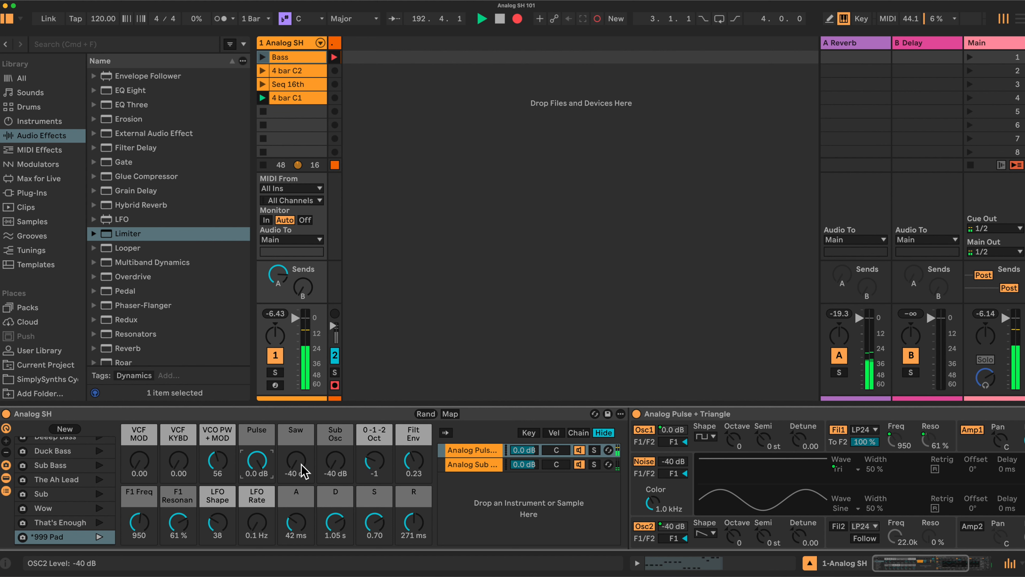
drag(149, 516, 149, 485)
drag(178, 522, 178, 553)
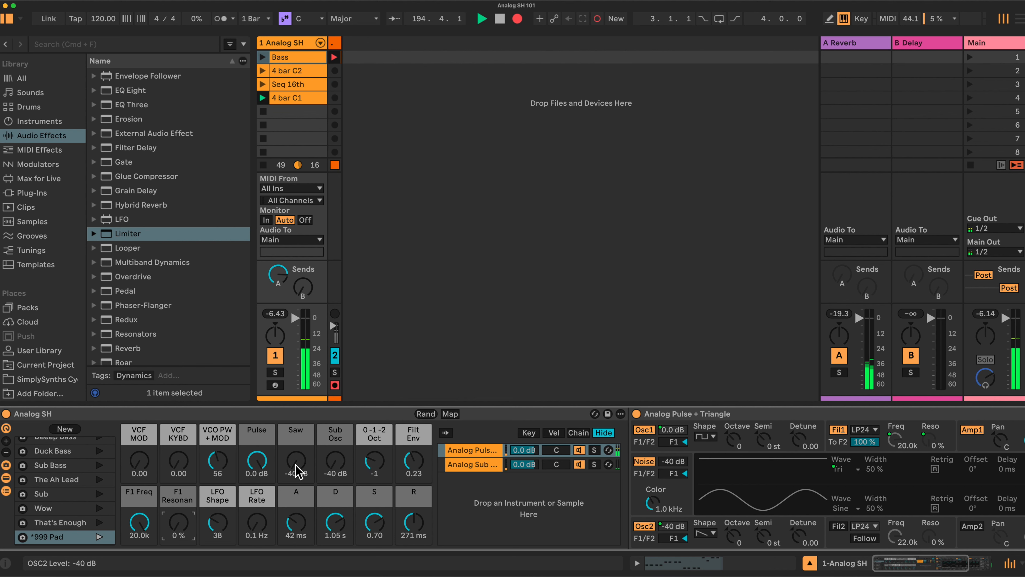
drag(411, 460, 412, 474)
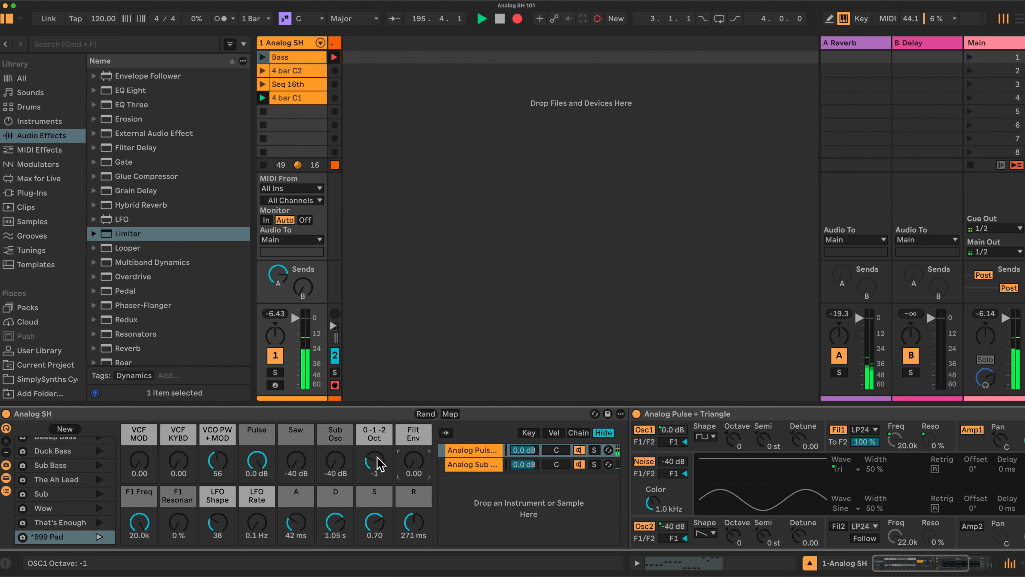
drag(217, 460, 217, 484)
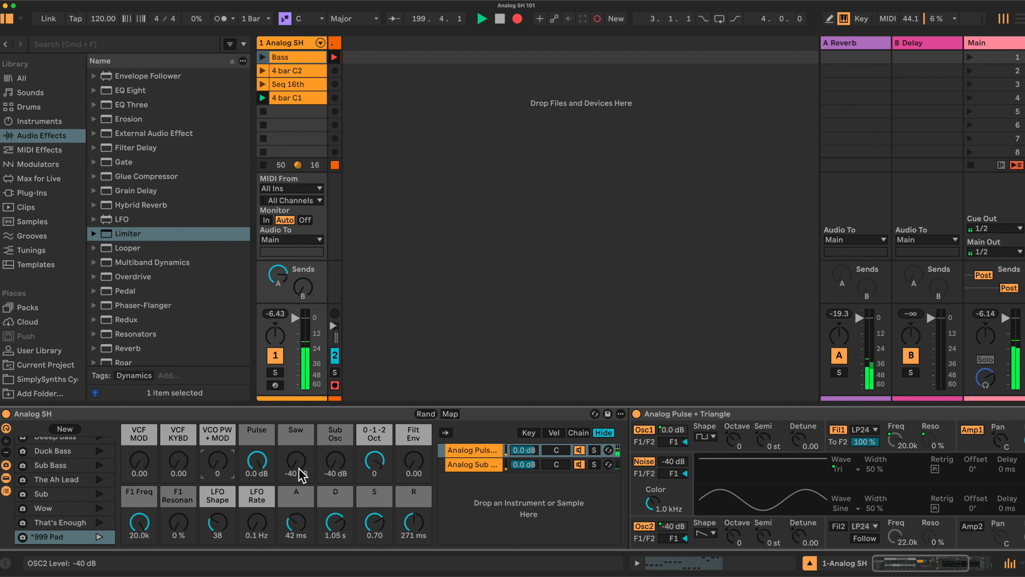
- Raise Saw and Sub Osc to 0.0 dB, drop the octave to -2, and set F1 Freq to 903 and F1 Resonance to 63 %
drag(299, 472, 375, 464)
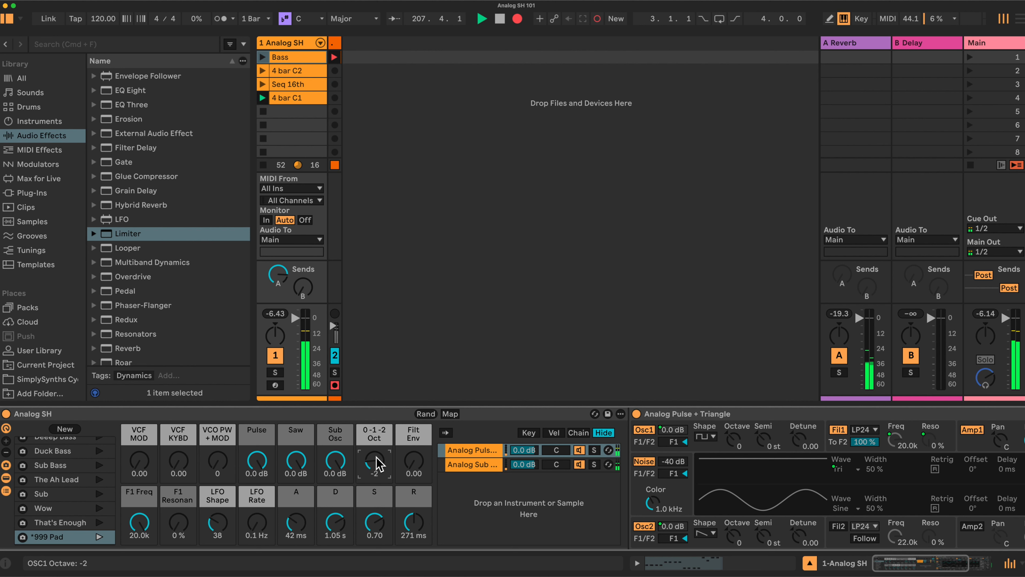
drag(139, 522, 139, 554)
drag(174, 524, 173, 493)
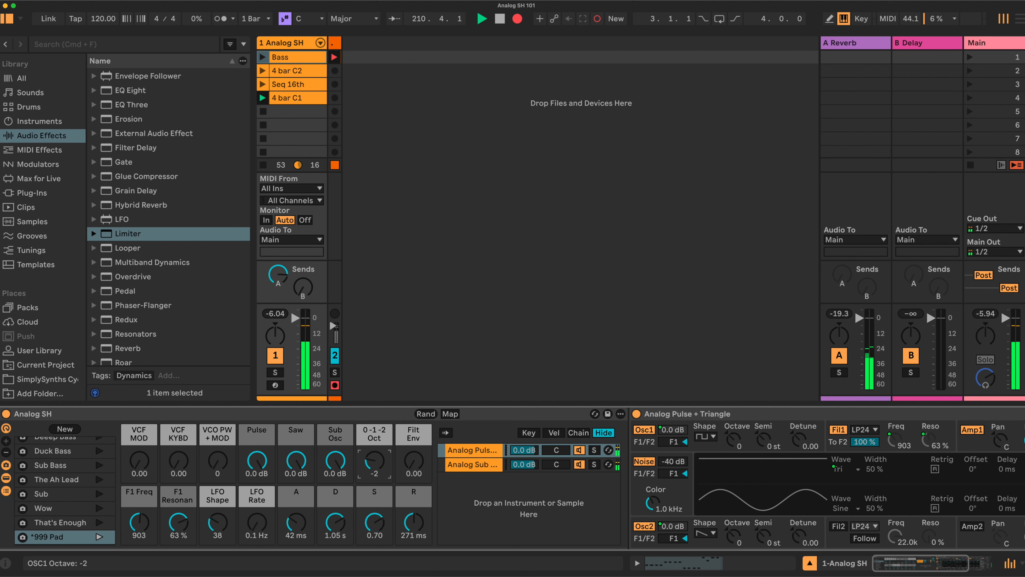
- Set the octave macro to -1 and sweep the filter, bringing F1 Freq to about 698 and F1 Resonance to 79 %
drag(374, 461, 374, 453)
drag(139, 522, 139, 548)
drag(177, 523, 178, 511)
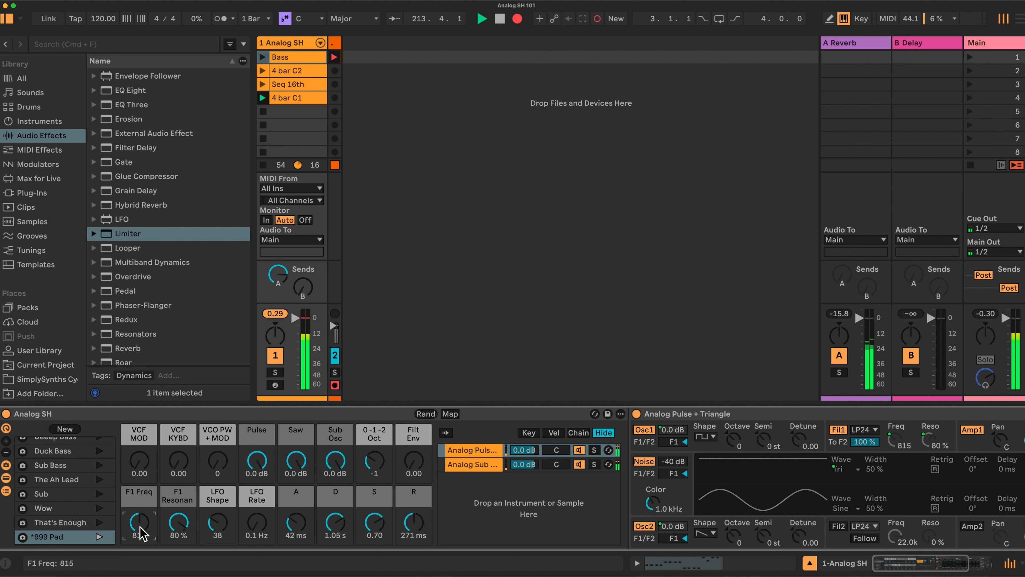
drag(178, 522, 139, 532)
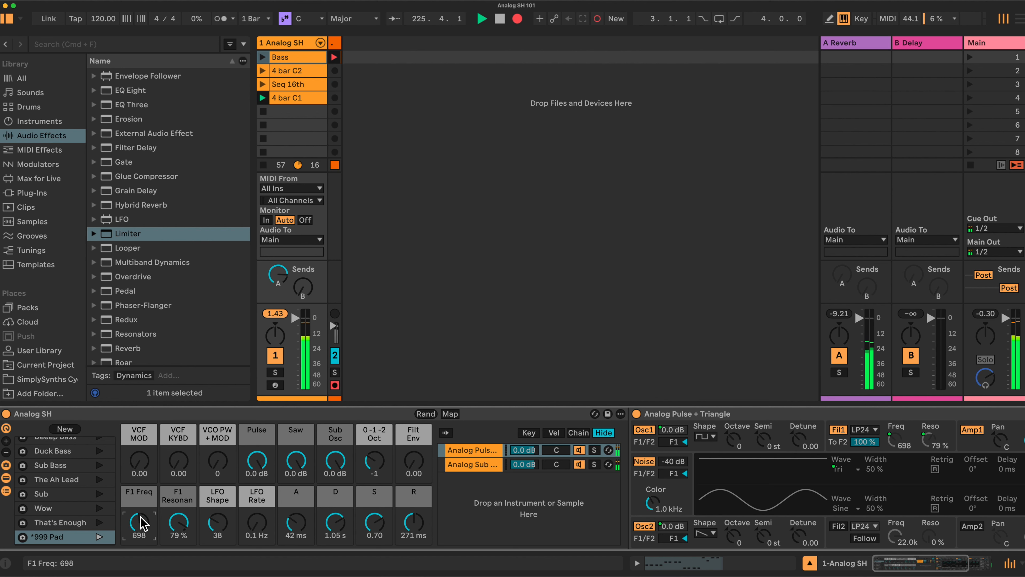
drag(141, 518, 140, 521)
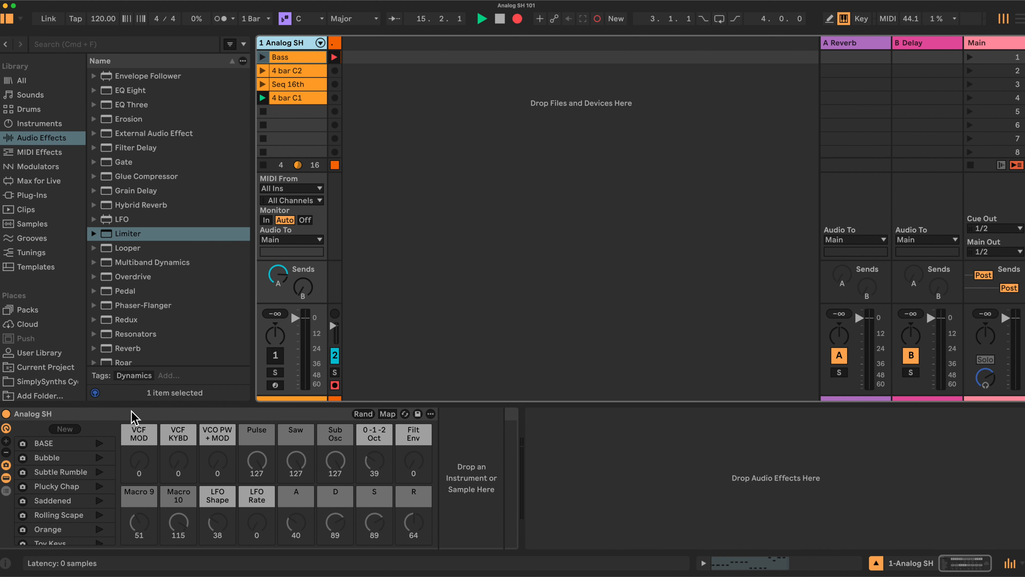
- Locate Instrument Rack among the browser's instruments and hide the Analog SH rack's macro variations
click(40, 123)
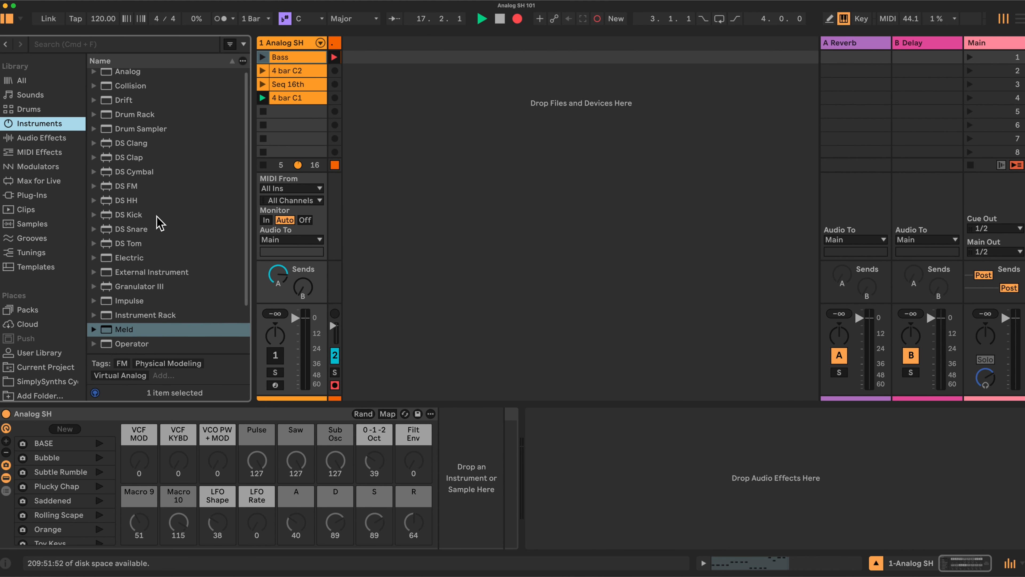
scroll(160, 222, down, 2)
click(158, 278)
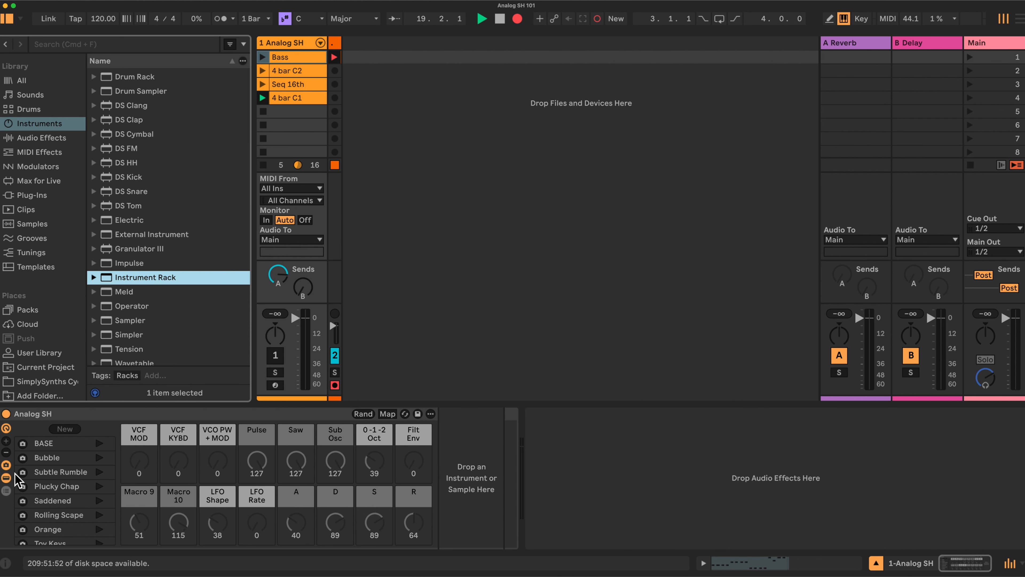
click(5, 465)
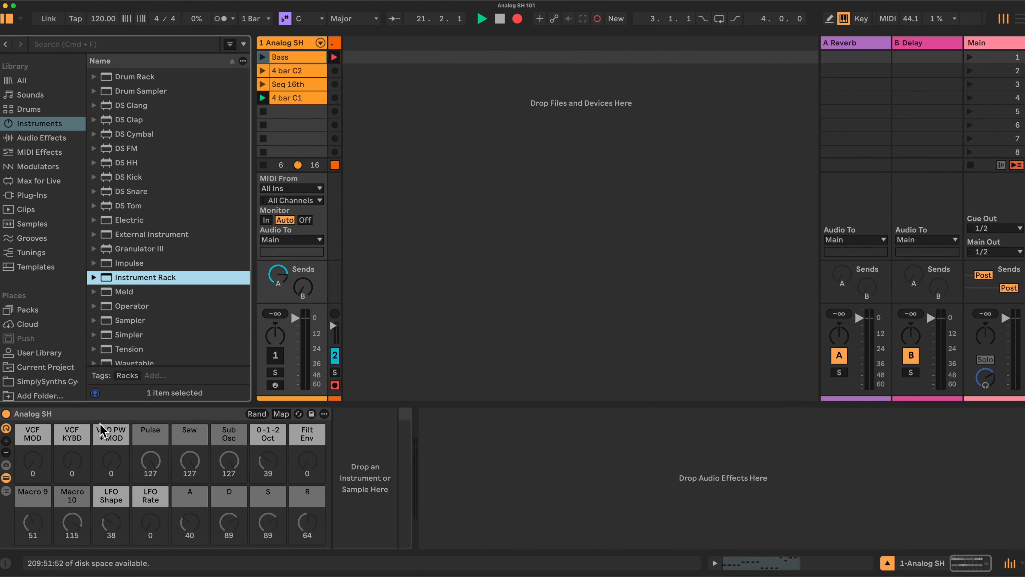
- Reduce the rack's visible macros to six and bring all sixteen back
click(5, 453)
click(5, 453)
click(5, 452)
click(5, 452)
click(6, 452)
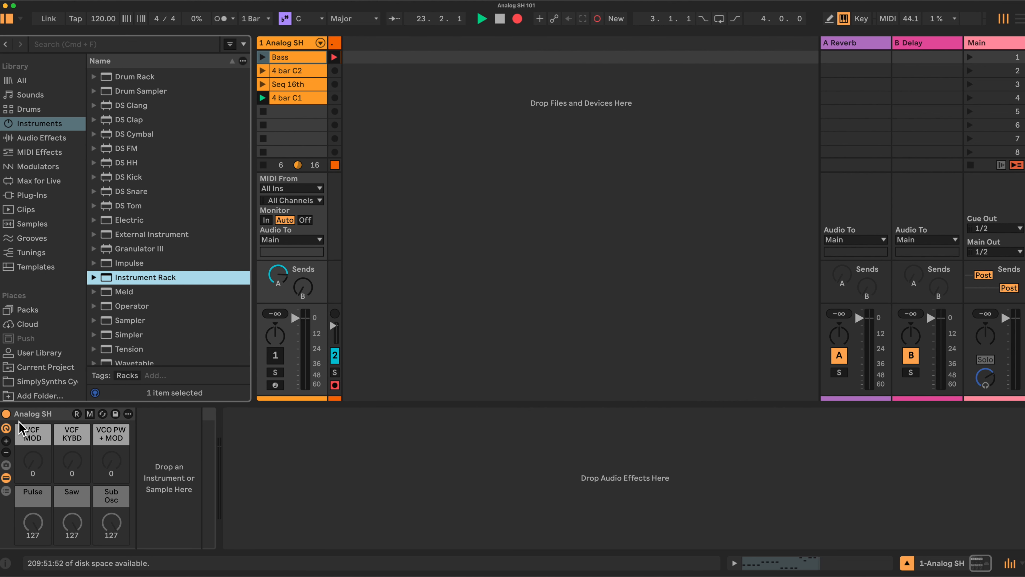
click(6, 441)
click(6, 441)
click(6, 442)
click(6, 441)
click(6, 442)
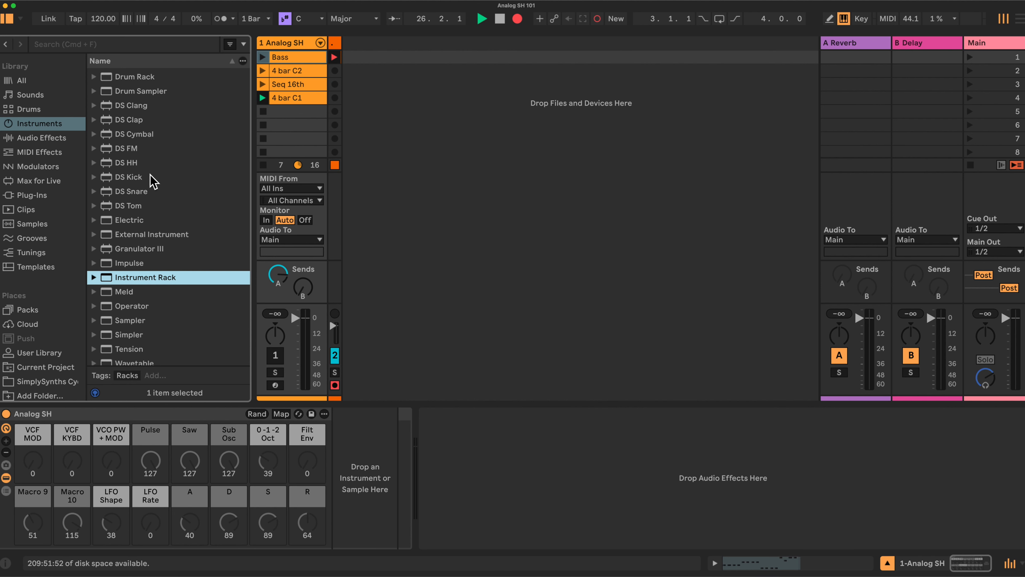
- Load an Analog instrument into the empty rack, show its chain list and add a second Analog as a parallel chain
scroll(154, 178, up, 3)
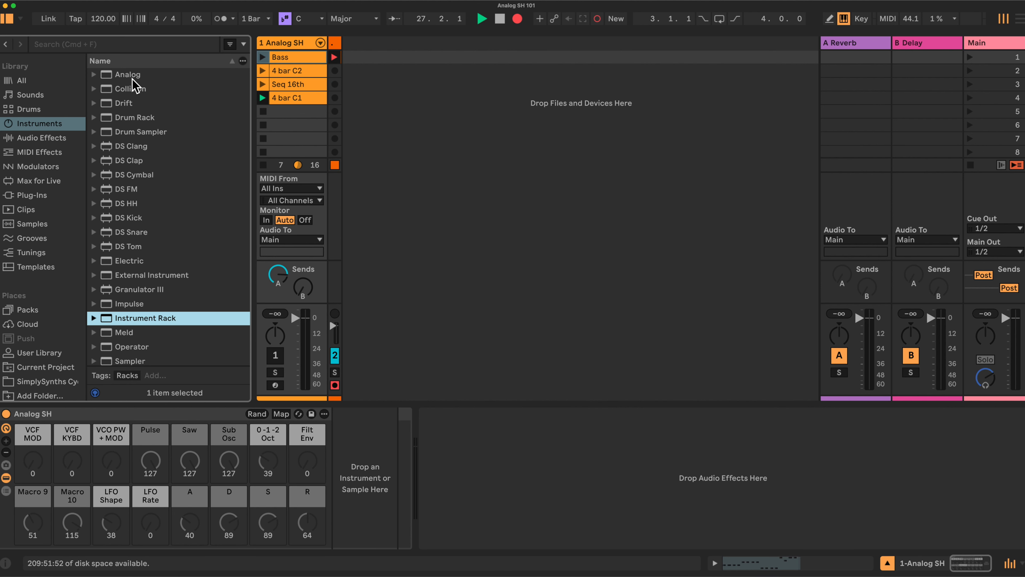
drag(132, 75, 337, 444)
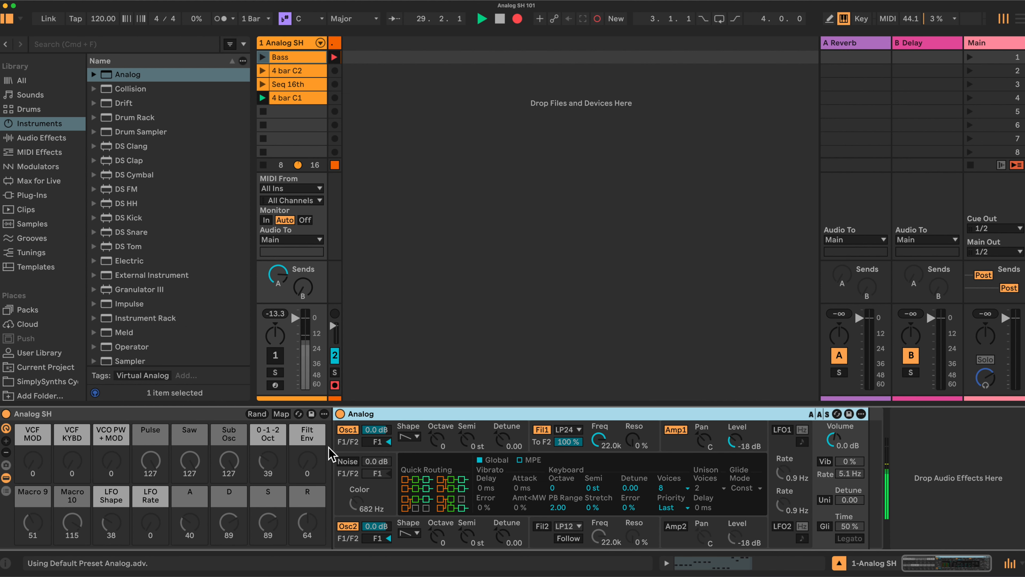
click(6, 491)
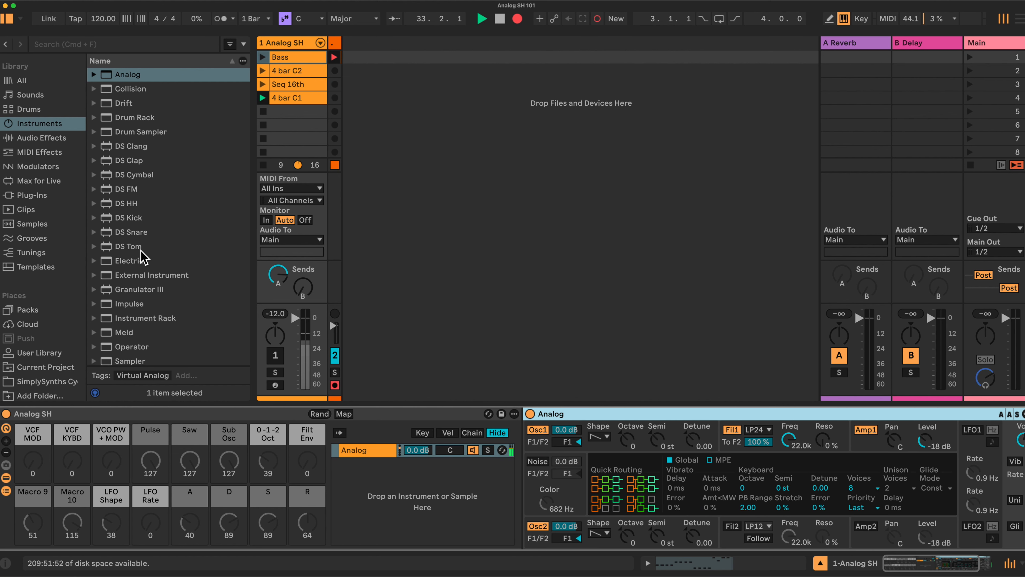
drag(125, 76, 341, 465)
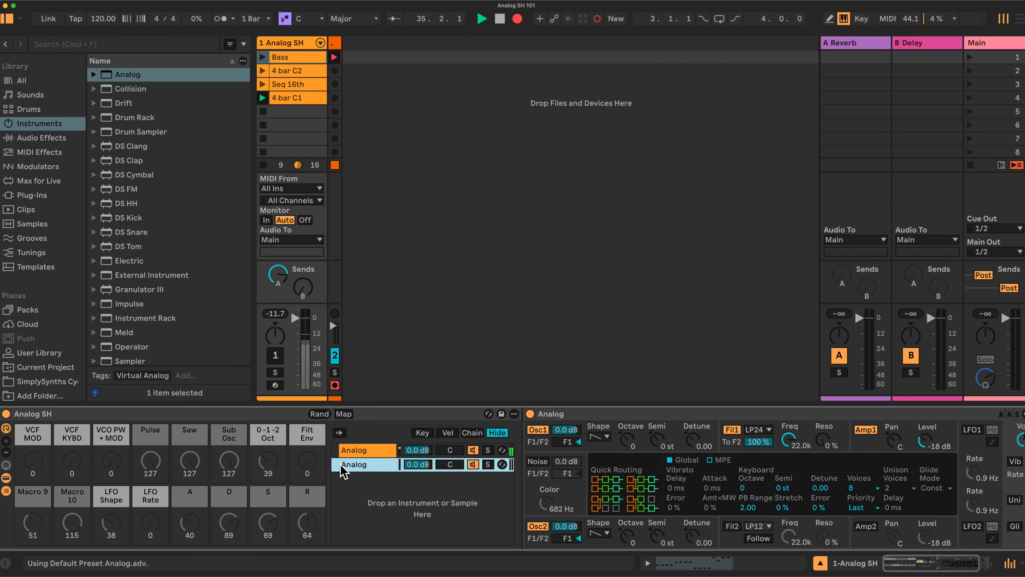
- Limit the key zones of both Analog chains to start at C1 and hide the zone editor
click(364, 450)
click(363, 465)
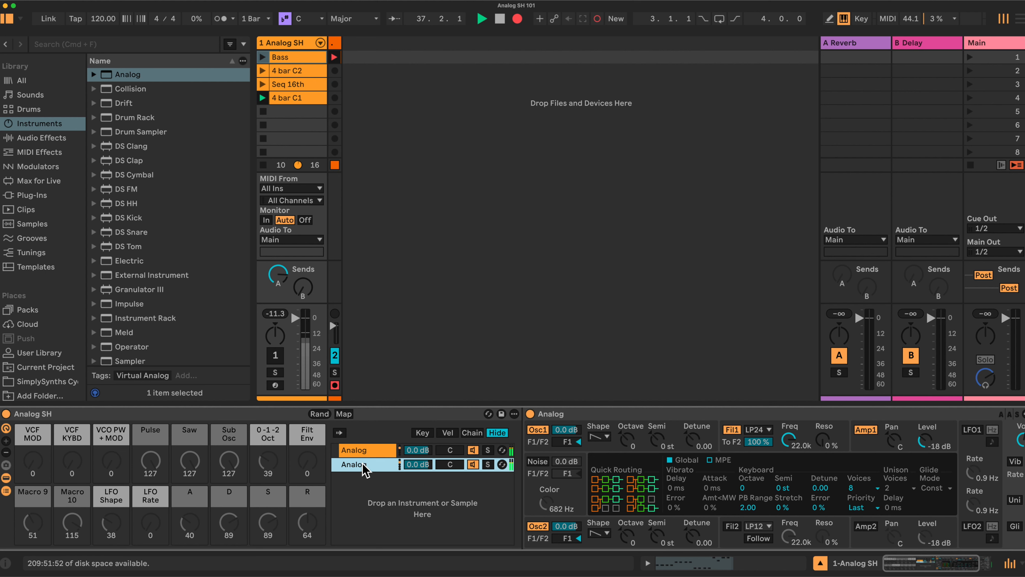
click(363, 448)
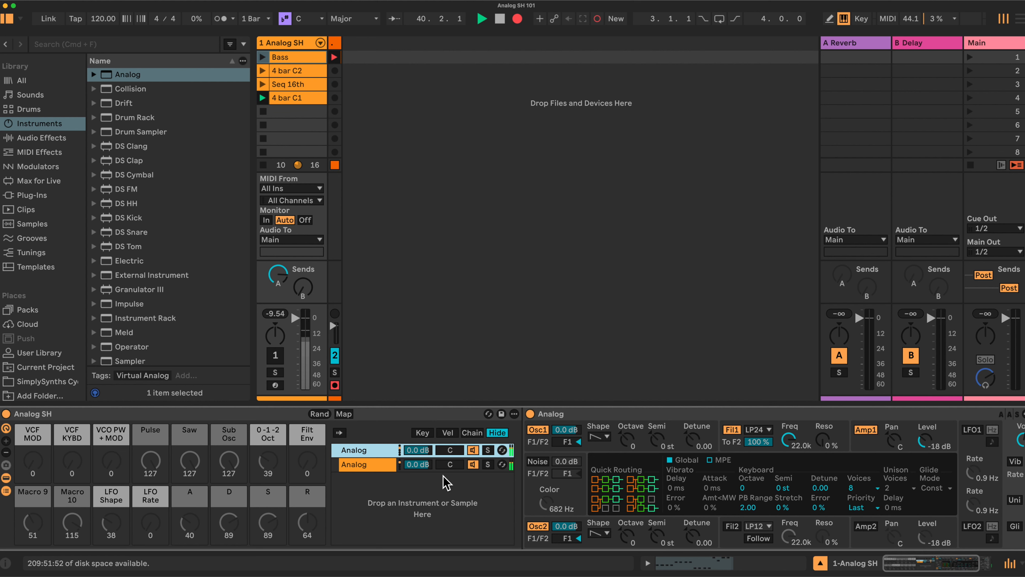
click(423, 433)
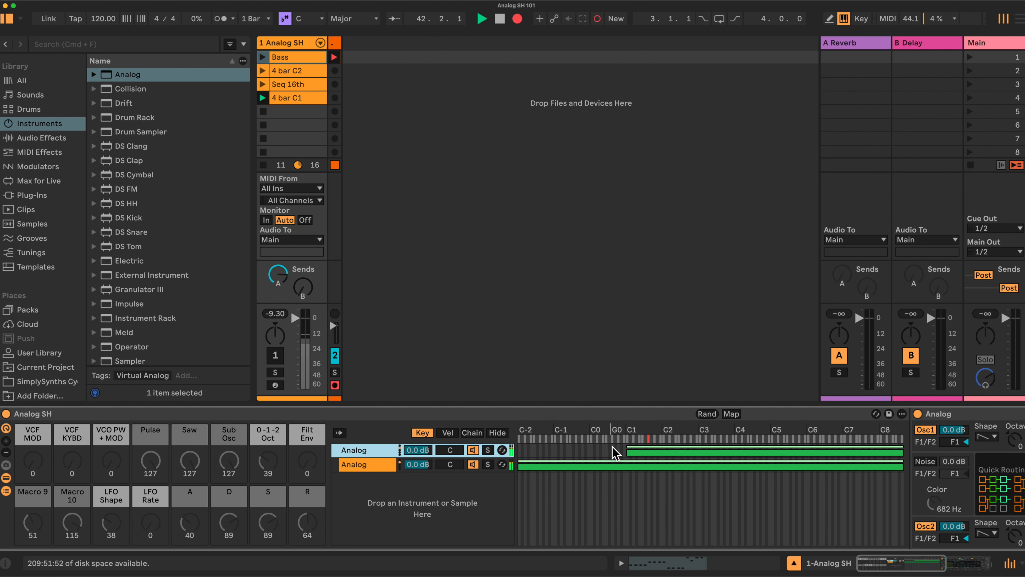
mouse_move(627, 450)
mouse_down()
mouse_move(520, 452)
mouse_move(626, 452)
mouse_up()
drag(520, 467, 626, 467)
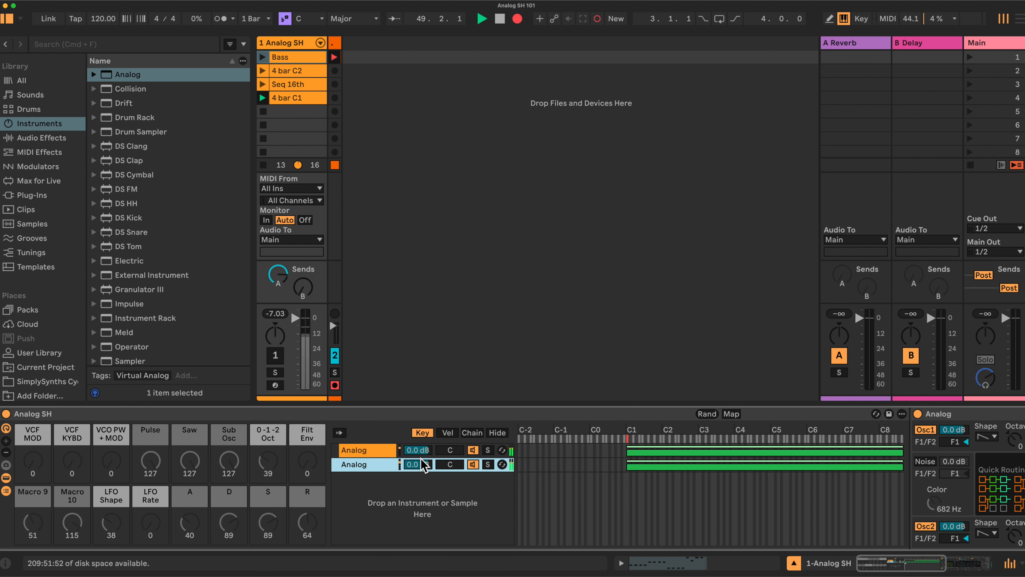
click(499, 433)
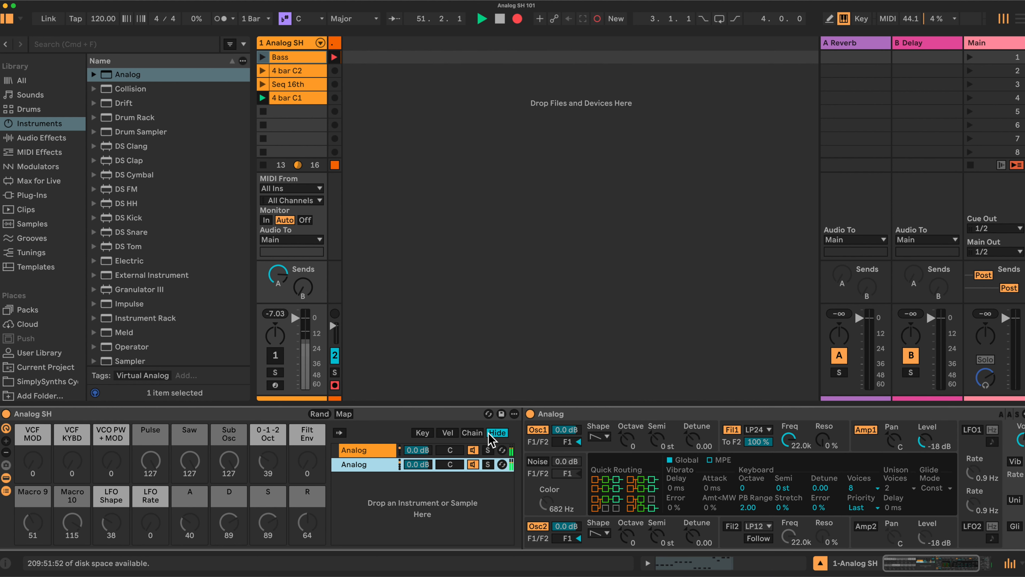
- Rename the Analog instrument in the rack's second chain as "Analog Sub"
scroll(547, 459, right, 4)
scroll(544, 453, right, 3)
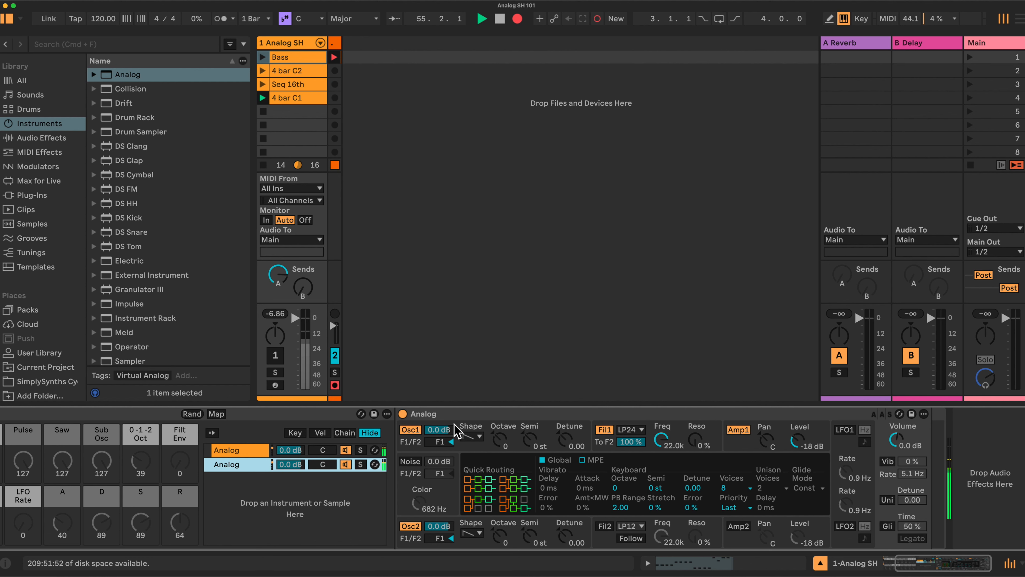
right_click(443, 415)
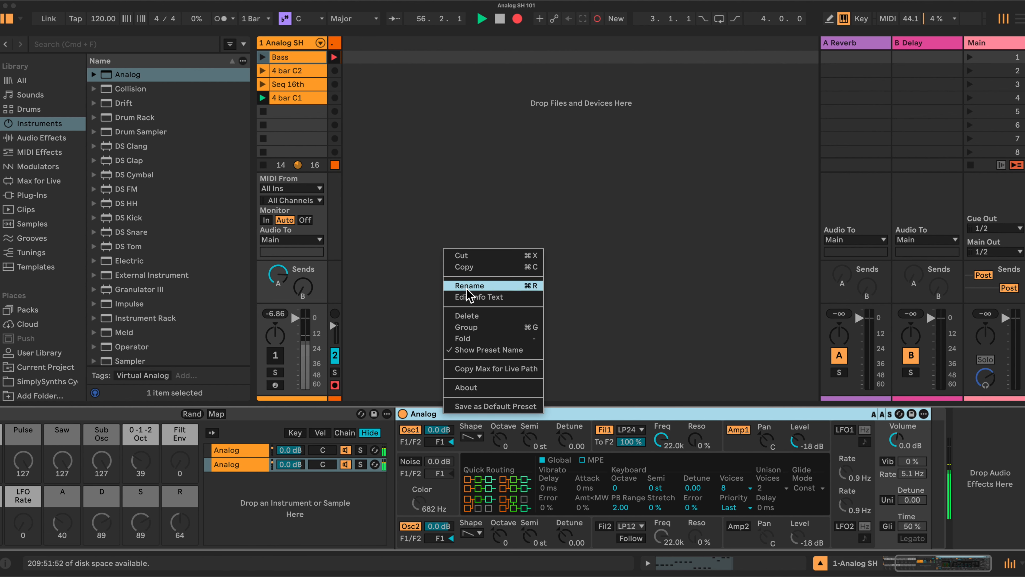
click(468, 286)
click(443, 411)
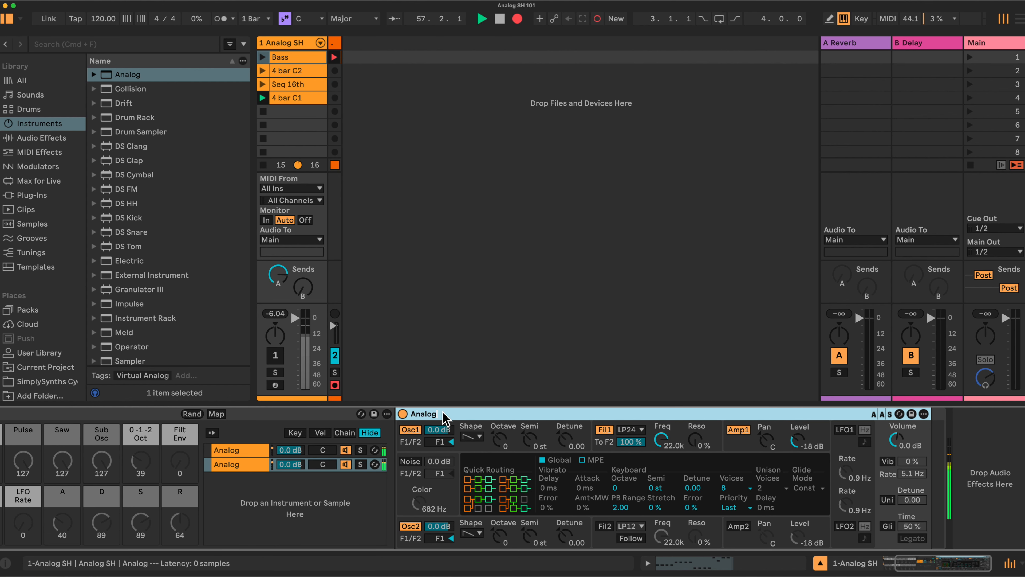
text(Sub)
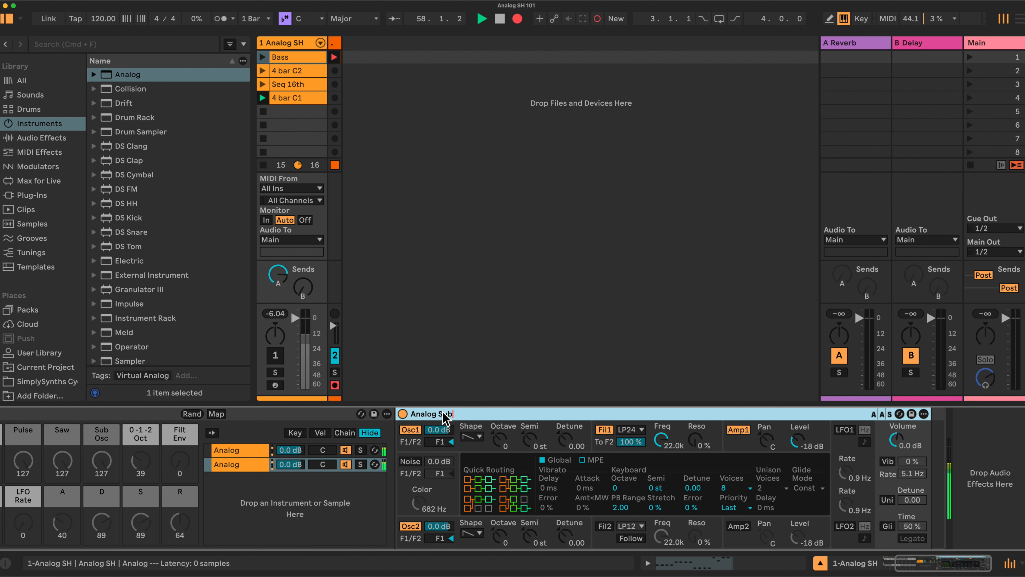
- Rename the Analog instrument in the rack's first chain as "Analog Pulse + Triangle"
click(251, 450)
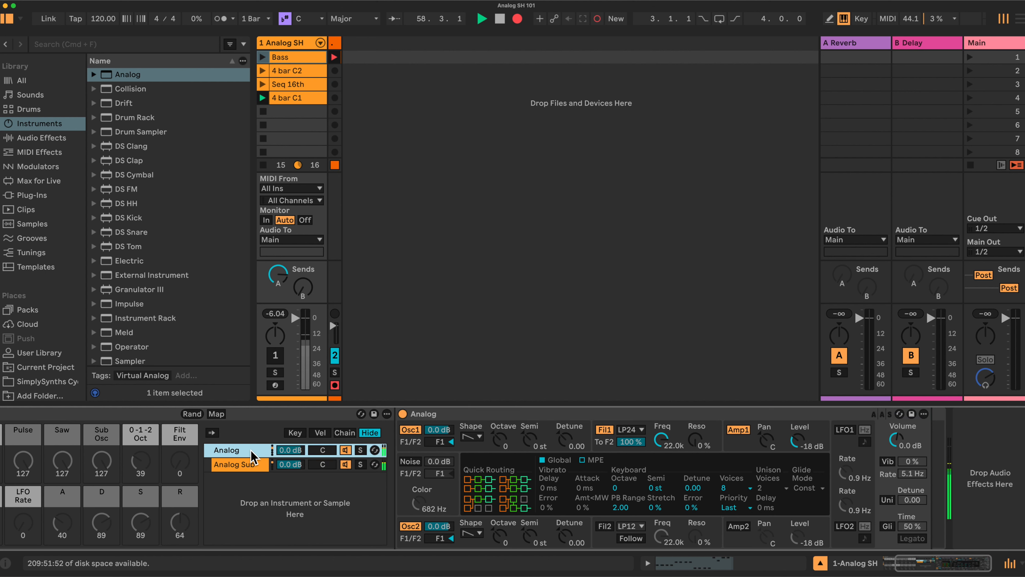
right_click(440, 412)
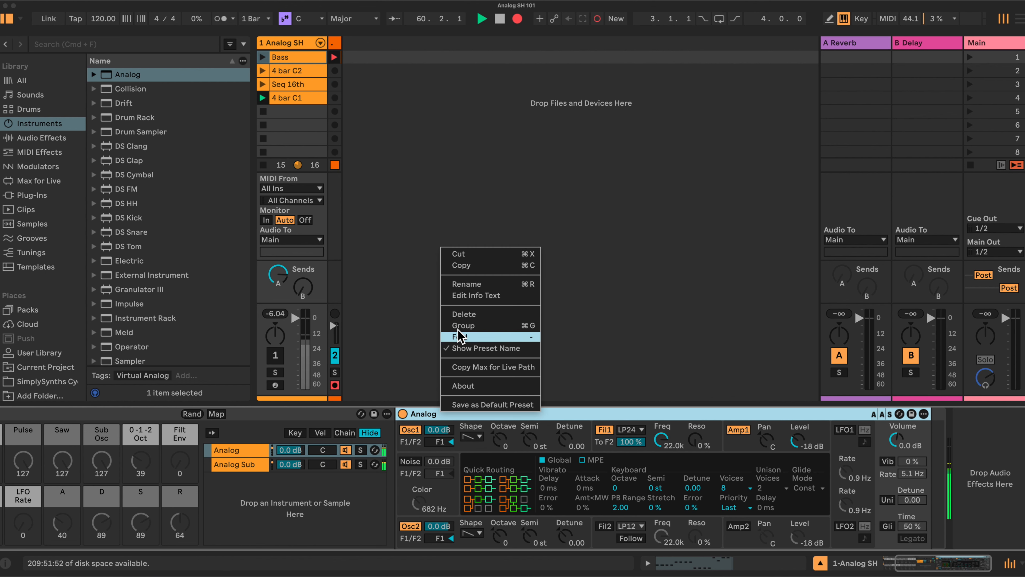
click(462, 282)
click(439, 415)
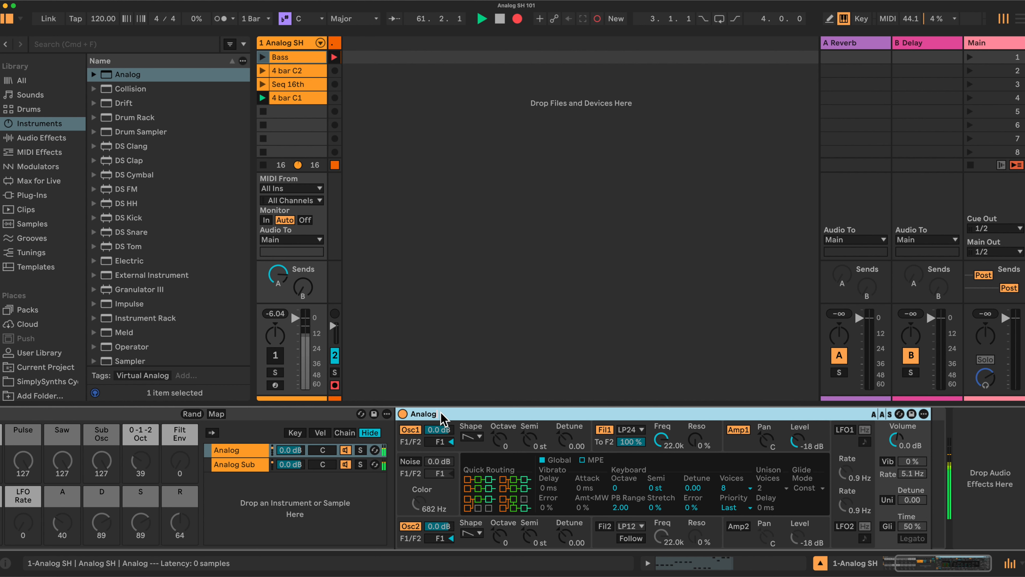
text(Pulse + Triangle)
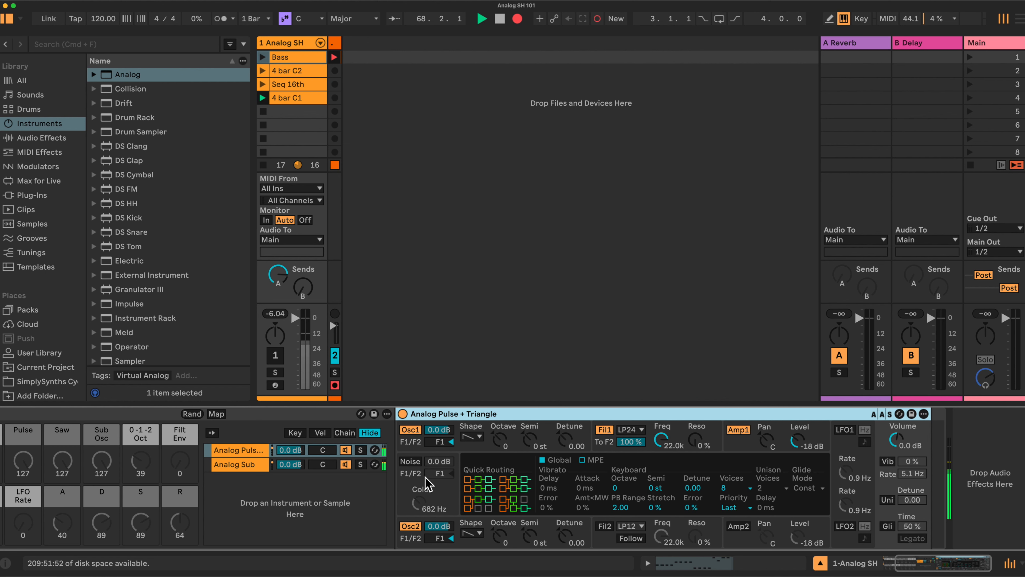
- Turn on the first Analog's noise with 1.0 kHz color and -40 dB level, and set Osc1 to a rectangle shape
click(415, 462)
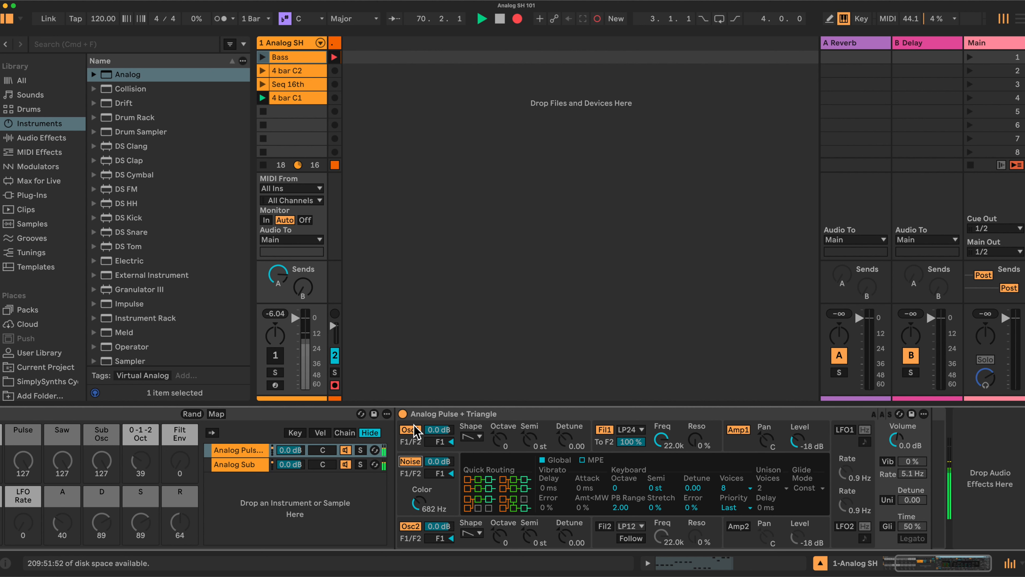
drag(418, 502, 418, 477)
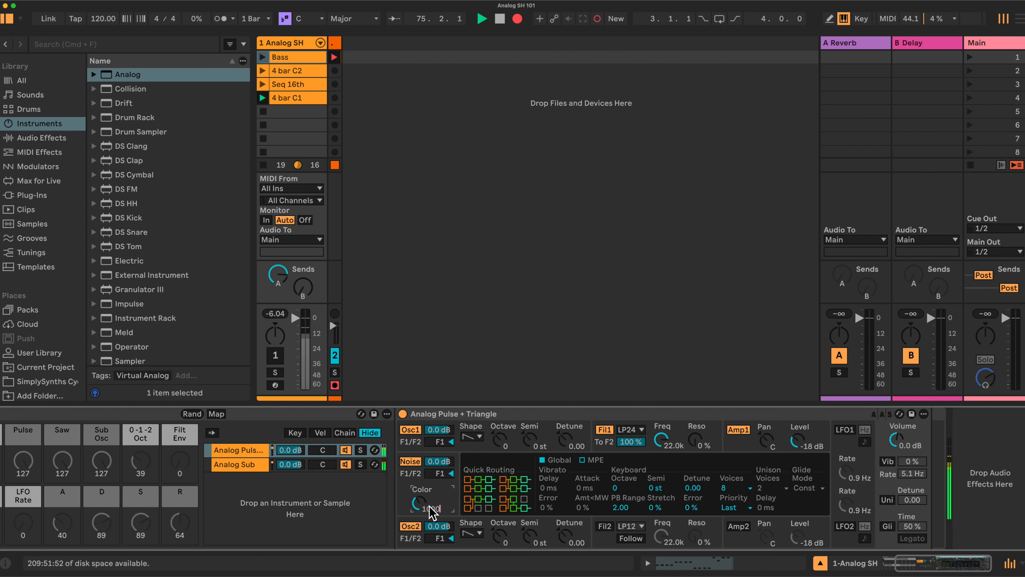
text(1000)
key(Return)
mouse_move(439, 469)
mouse_down()
mouse_move(439, 488)
mouse_move(437, 448)
mouse_move(437, 457)
mouse_up()
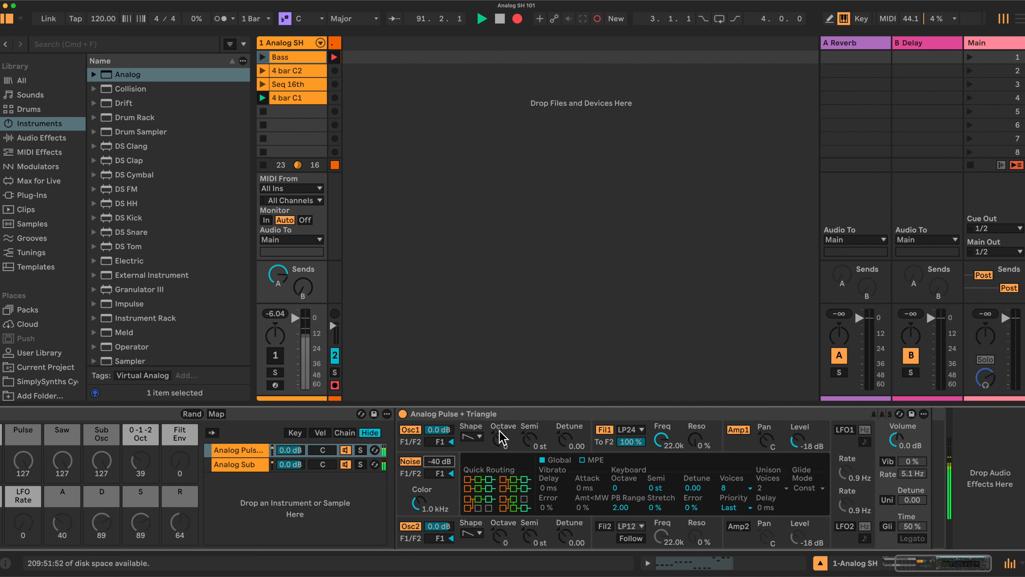
click(479, 435)
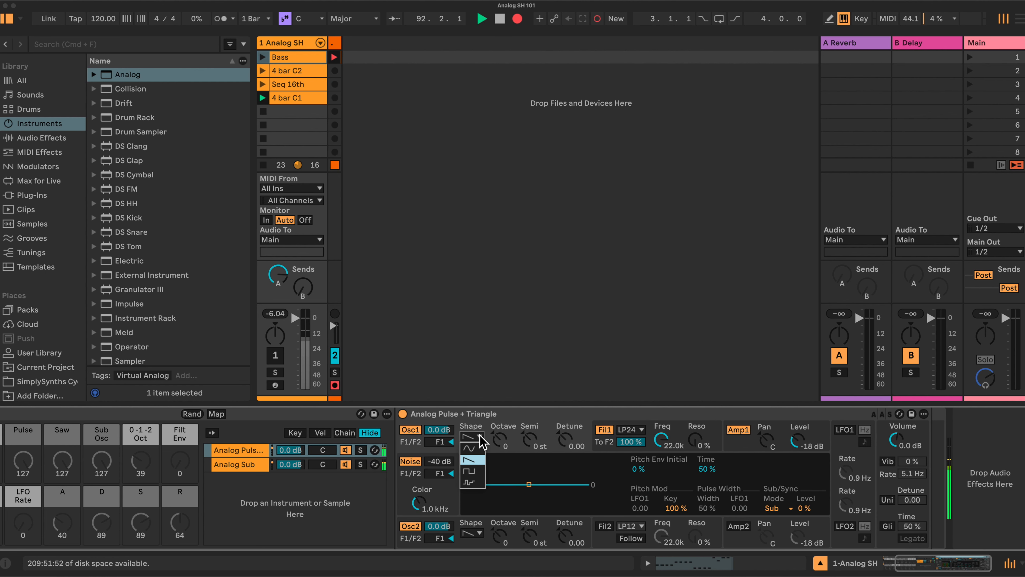
click(472, 472)
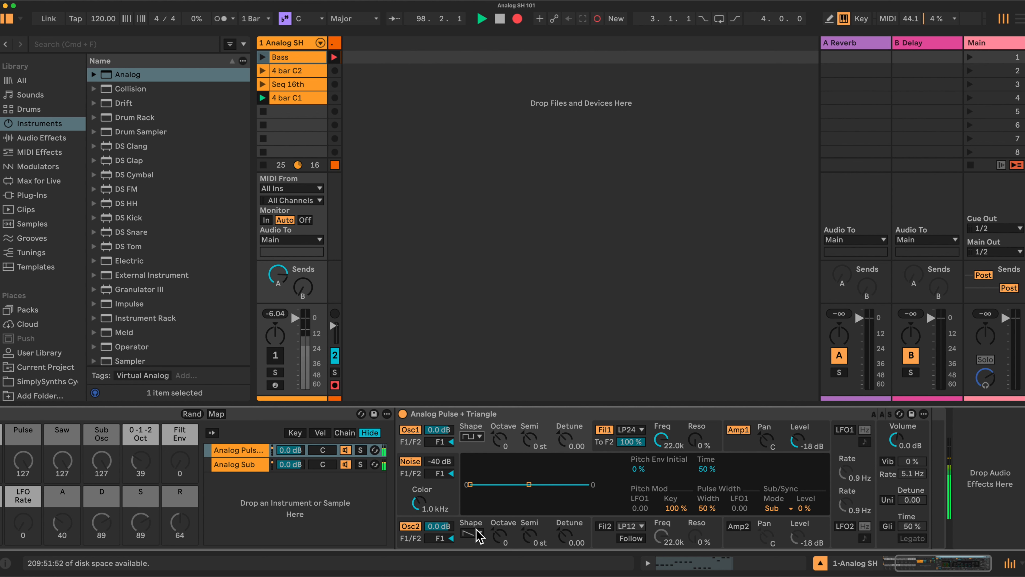
- Change the first chain's instrument name to "Analog Pulse + Saw"
click(251, 468)
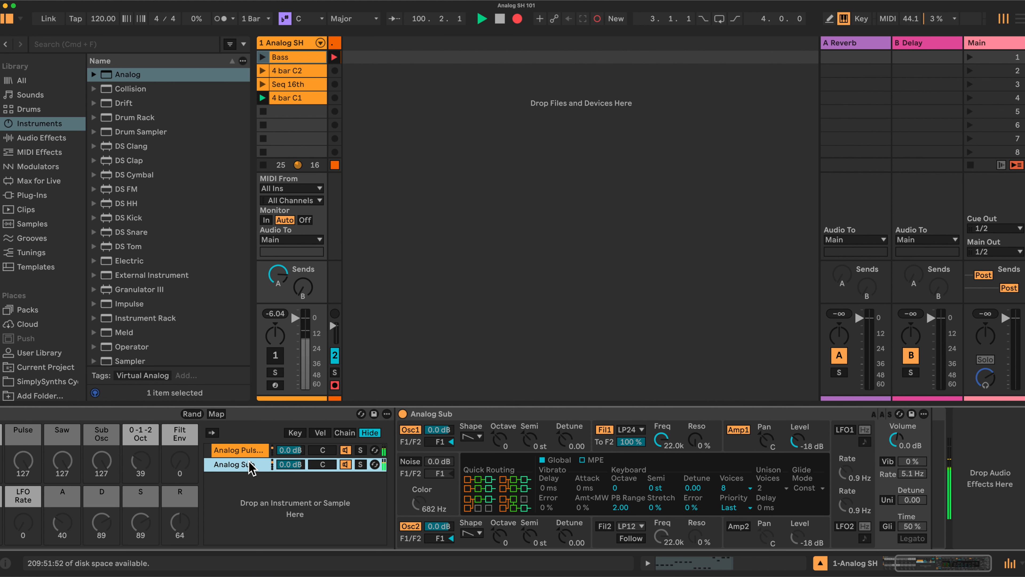
click(238, 450)
right_click(499, 414)
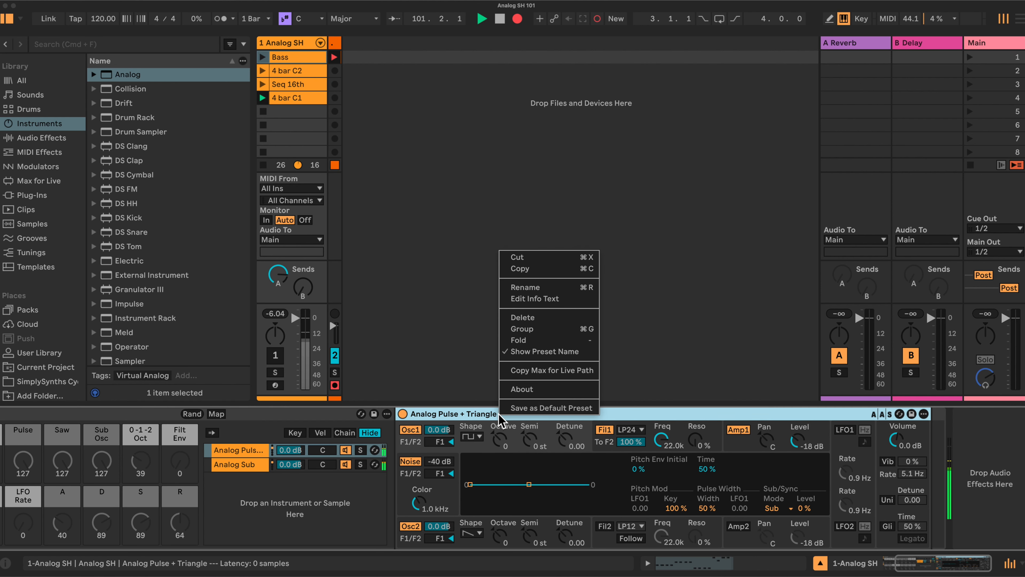
click(525, 287)
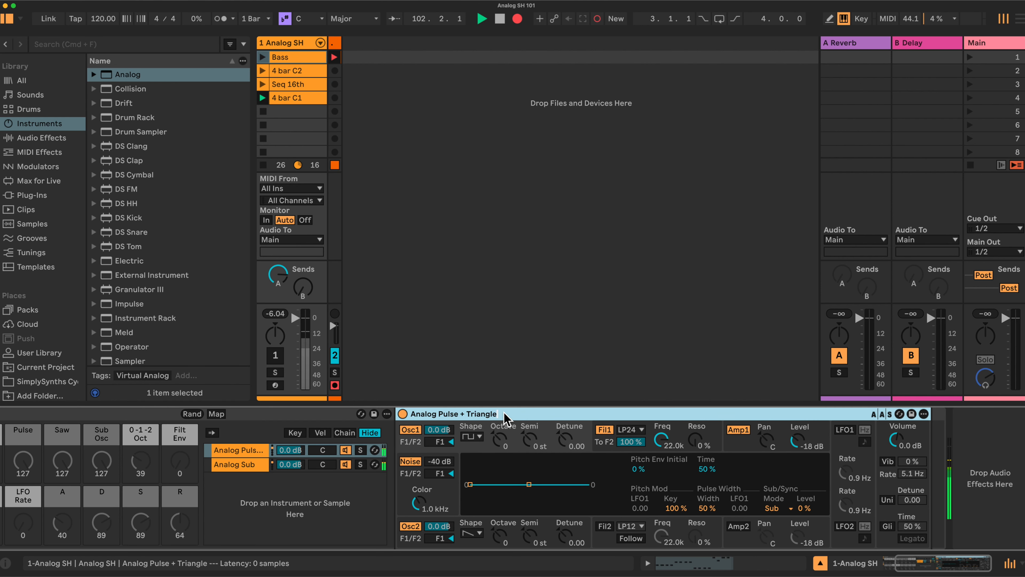
key(BackSpace)
key(BackSpace)
key(BackSpace)
key(BackSpace)
text(Saw)
click(455, 503)
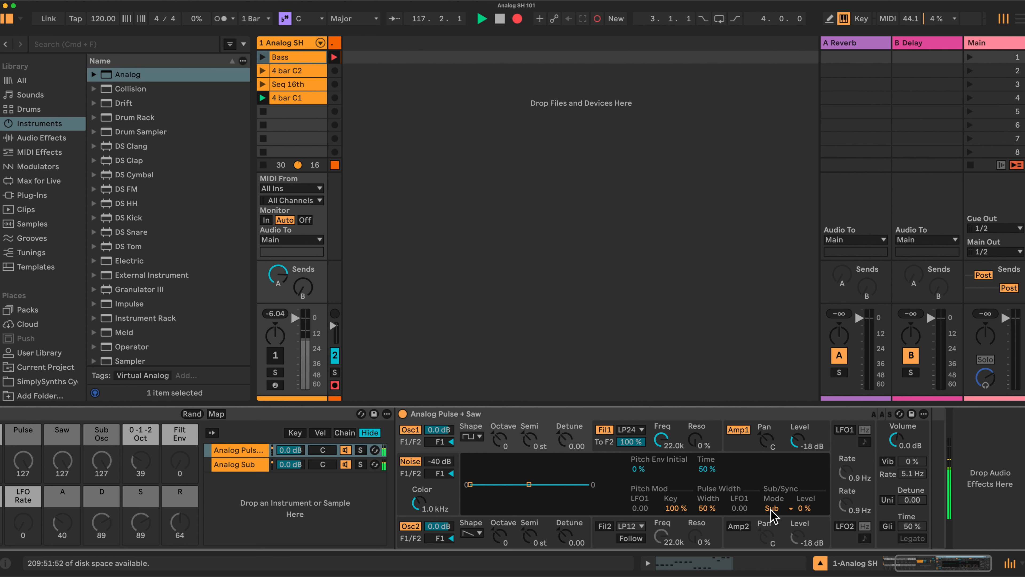
- Raise Osc1's sub level in Analog Pulse + Saw and show its Fil1 and Amp1 envelope settings
drag(800, 509, 801, 501)
click(610, 448)
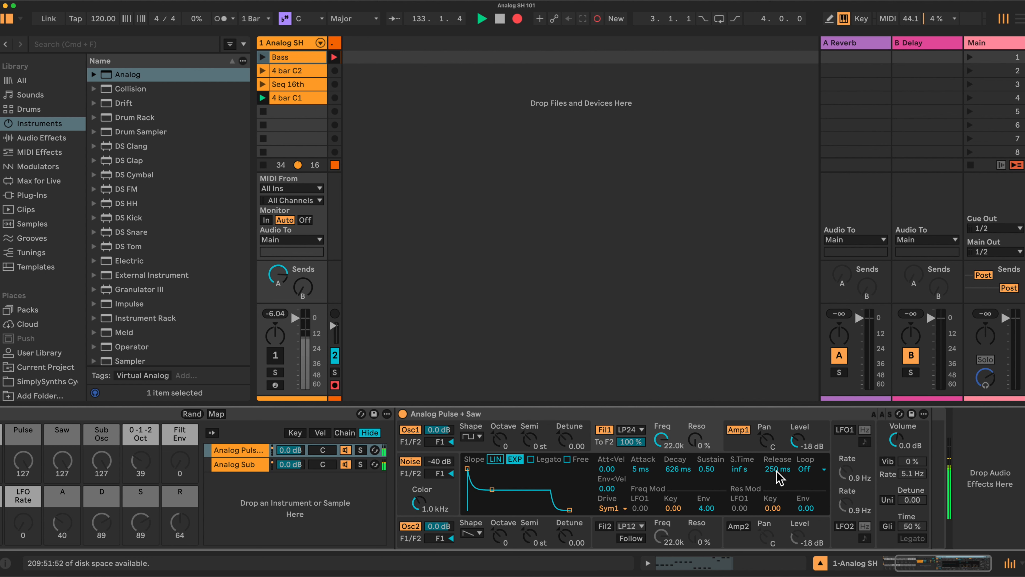
click(740, 445)
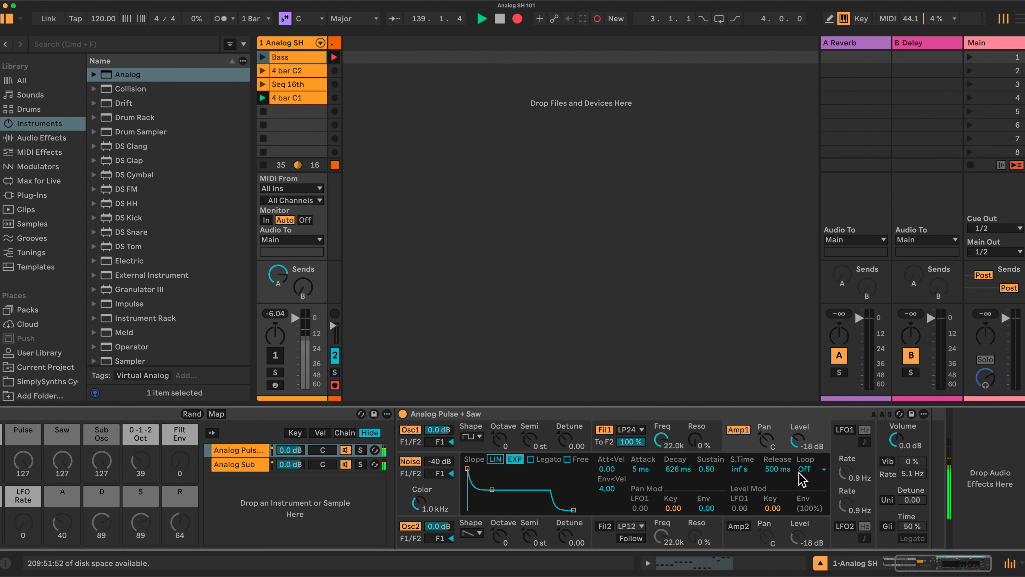
- Turn on LFO1 in Analog Pulse + Saw, and set its global voices to Mono with a 10% keyboard error
click(833, 455)
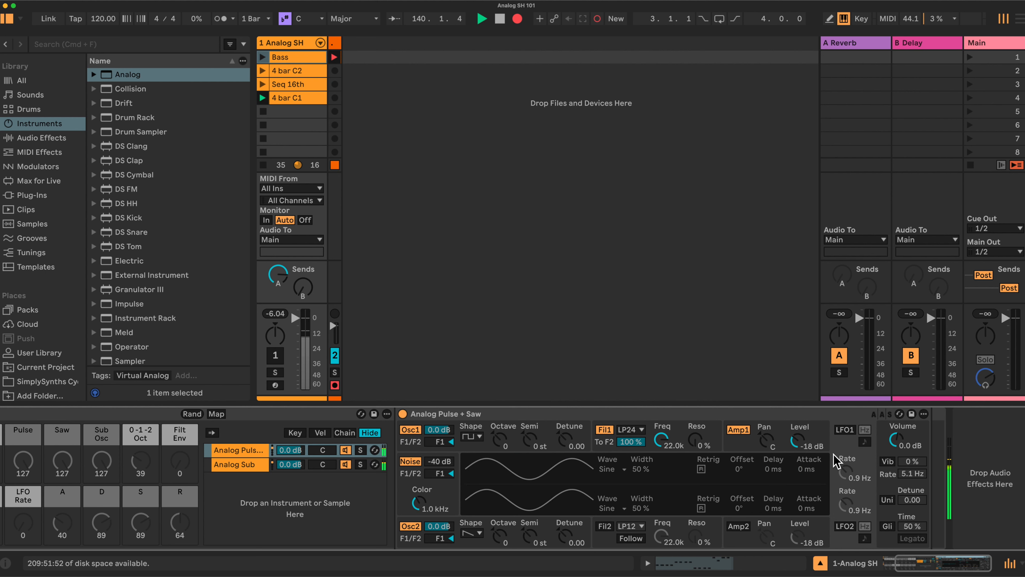
click(846, 429)
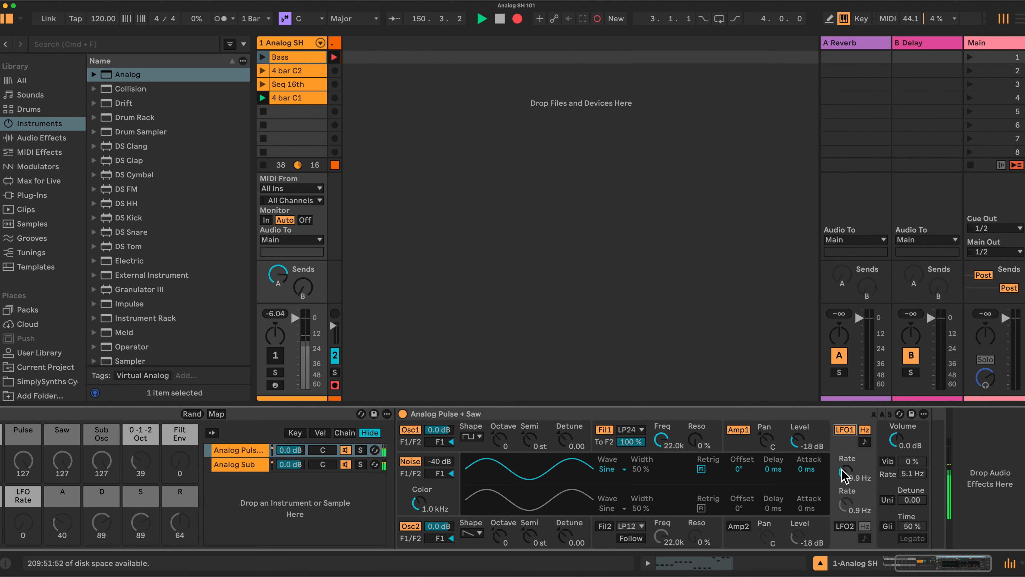
click(884, 491)
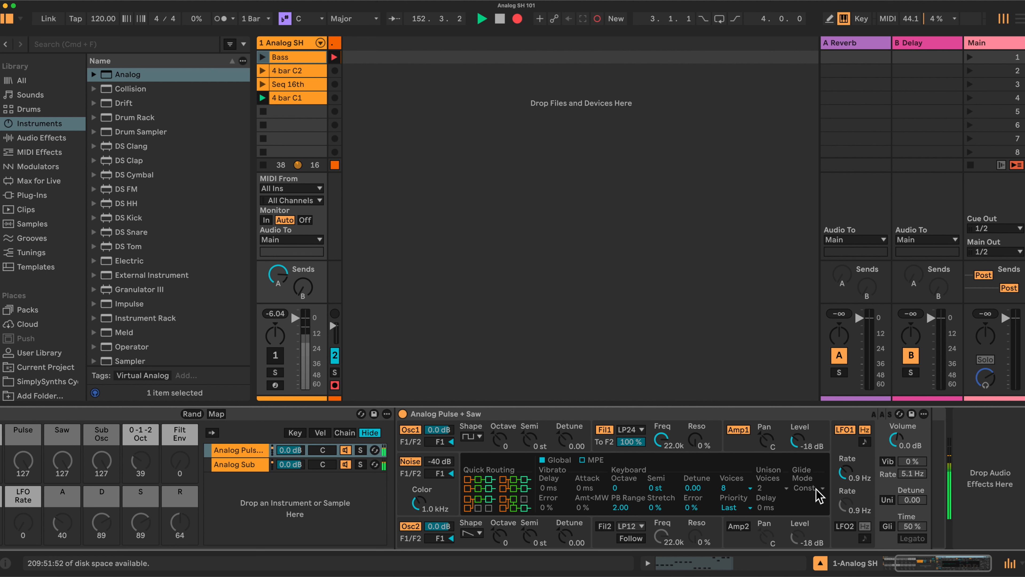
click(748, 489)
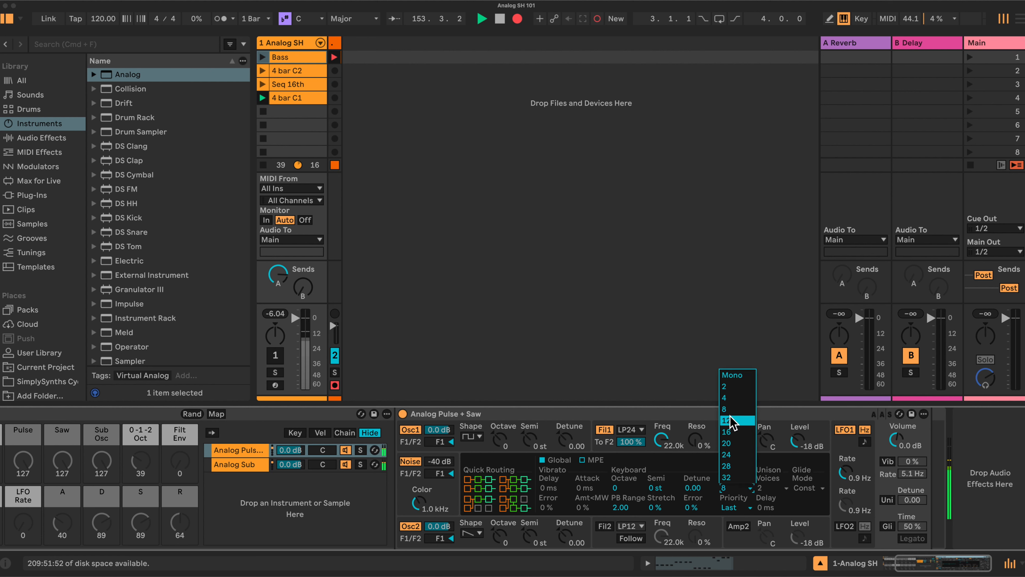
click(732, 379)
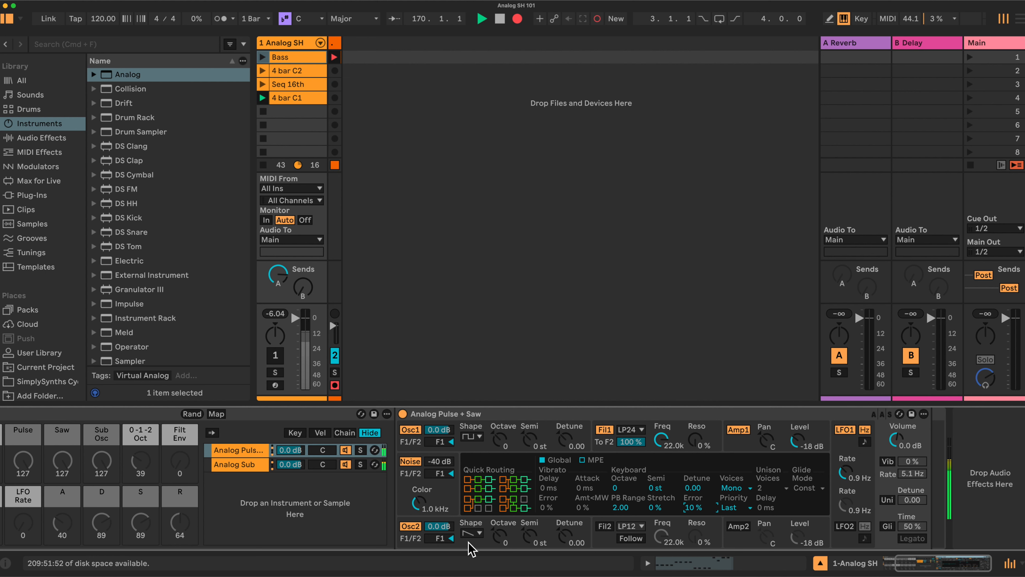
- Set Osc2's sub level to 30% in Analog Pulse + Saw
click(472, 549)
drag(805, 508, 805, 497)
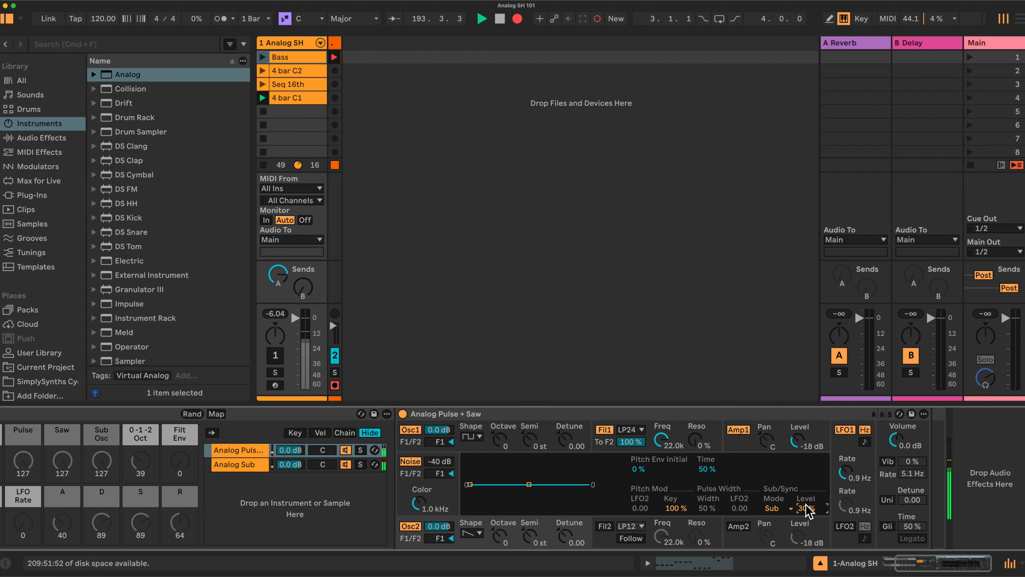
- Set Osc1 of the Analog Sub chain to a rectangle shape with a 30% sub level
click(242, 466)
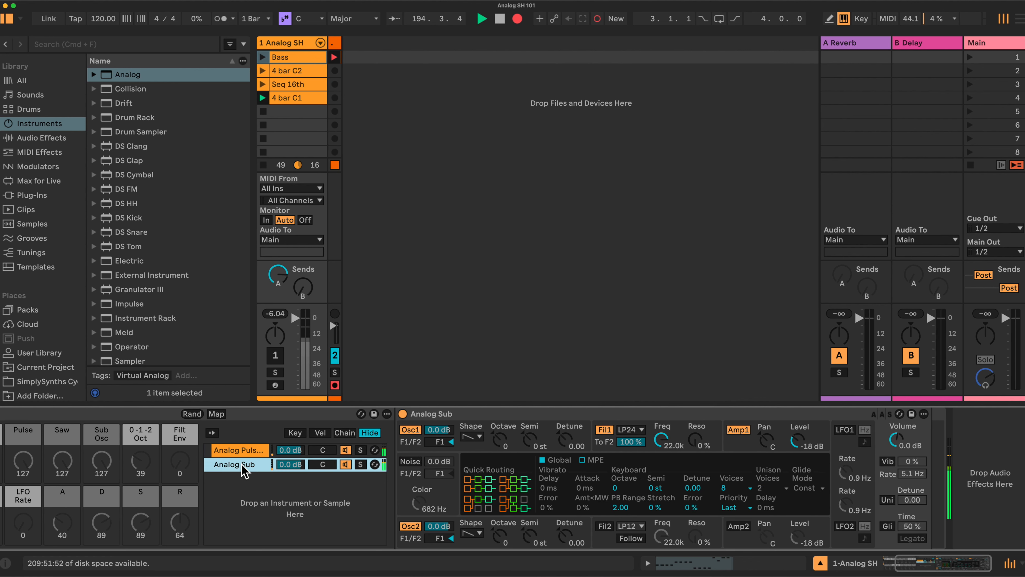
click(480, 437)
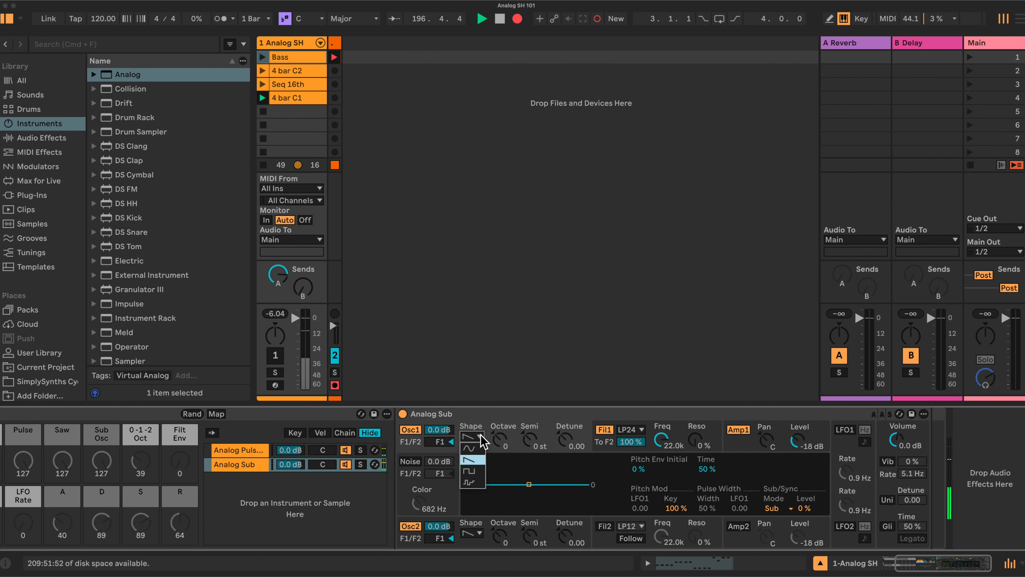
click(472, 471)
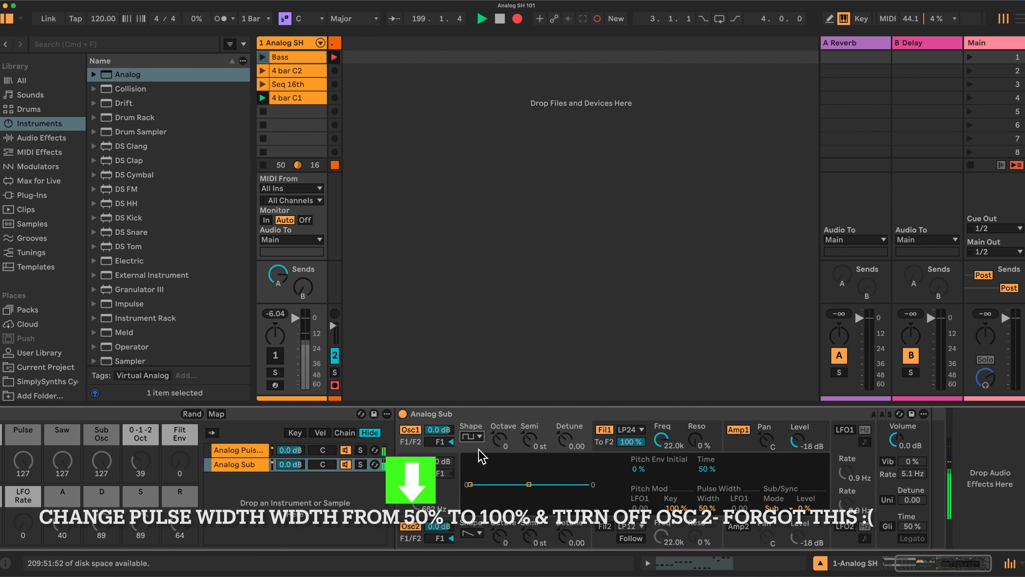
click(805, 508)
drag(805, 508, 806, 500)
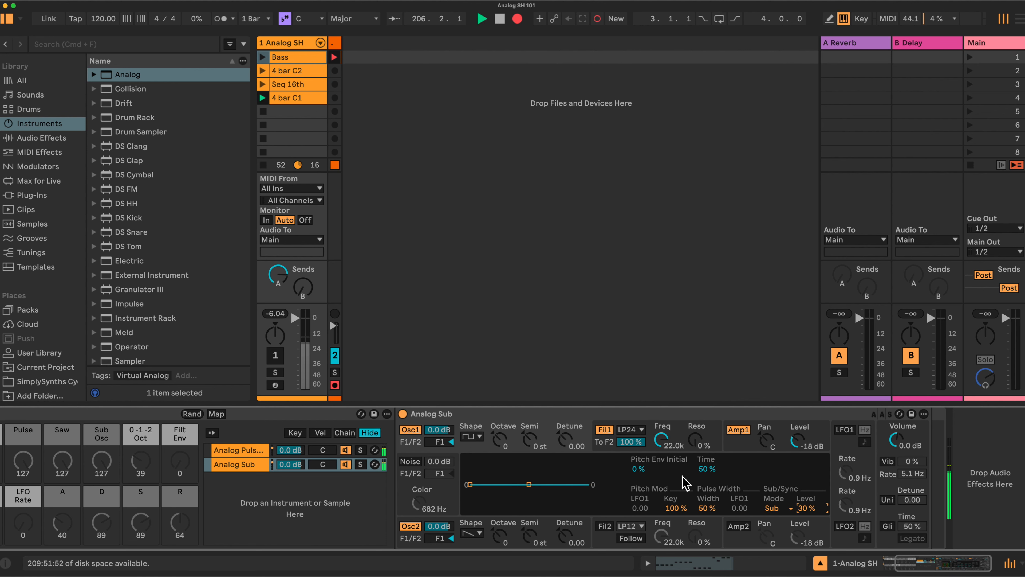
- Review the Fil1 and Amp1 envelope settings of Analog Sub and turn on its LFO1
click(605, 451)
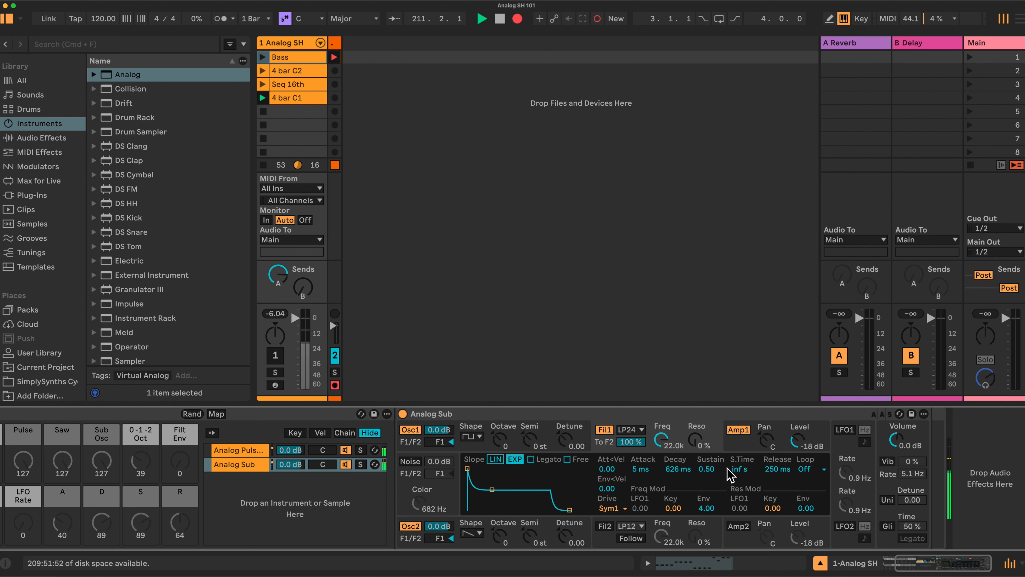
click(735, 441)
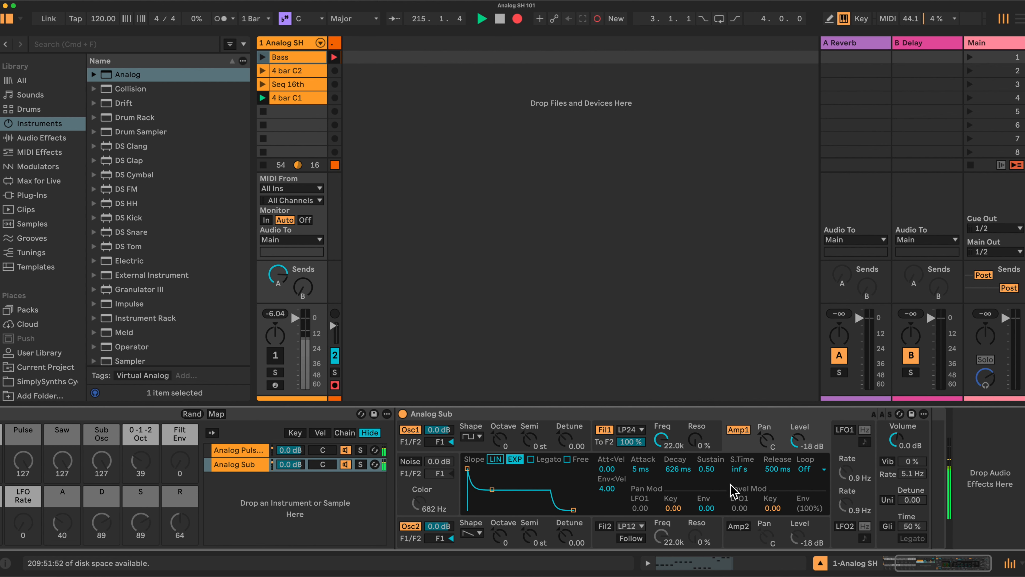
click(836, 488)
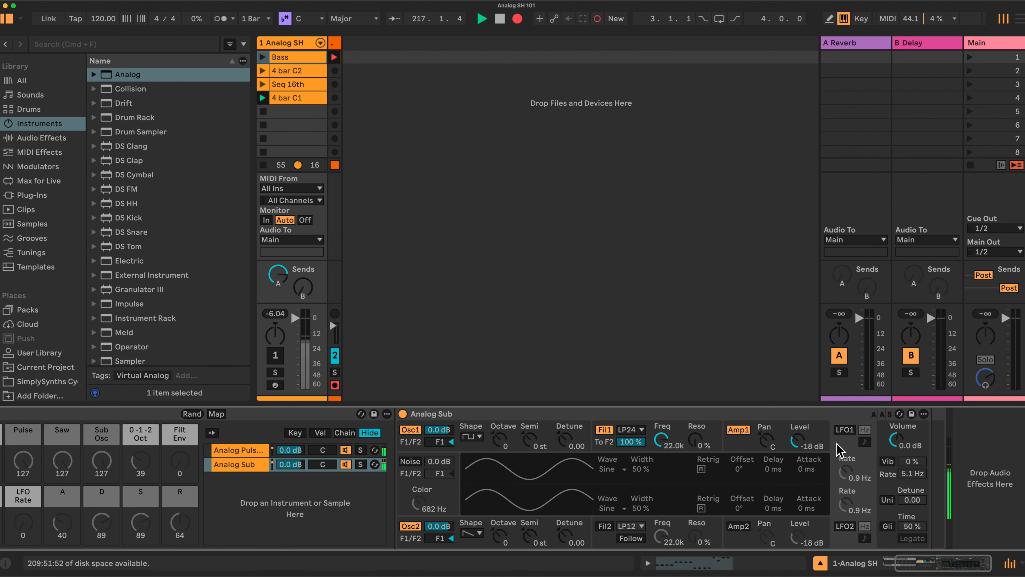
click(845, 429)
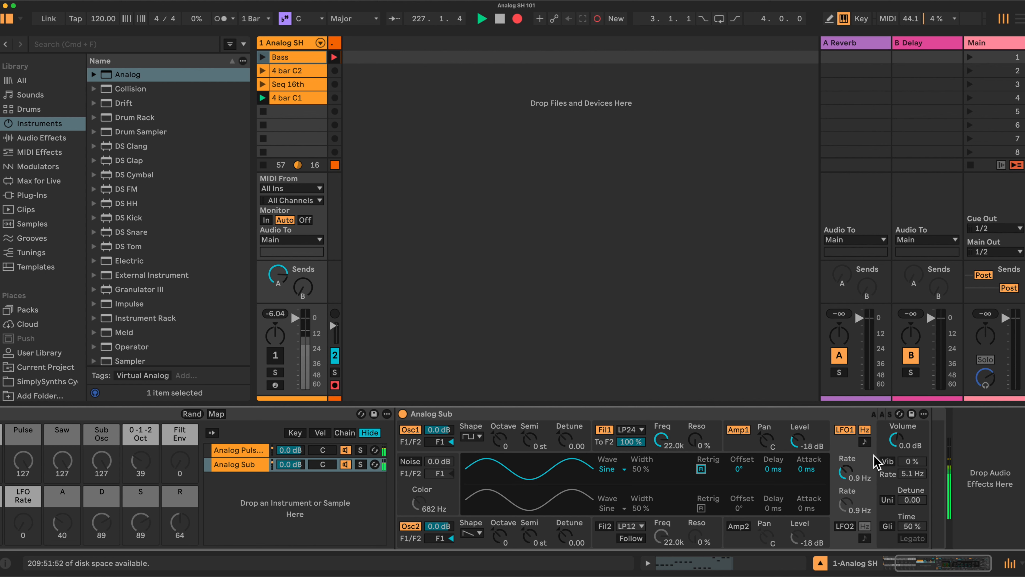
- Set the global voices of Analog Sub to Mono with a 10% keyboard error
click(878, 462)
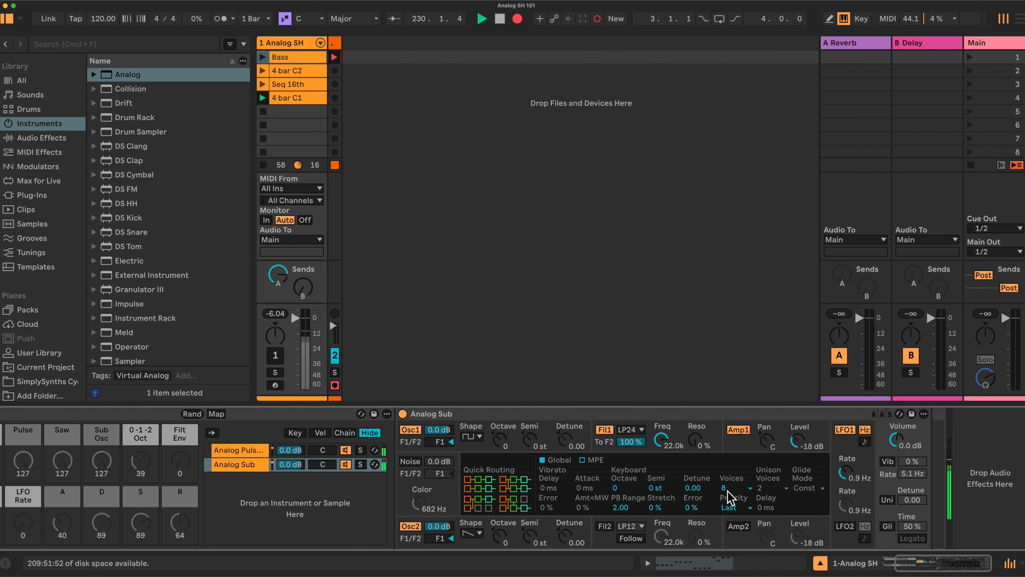
click(747, 487)
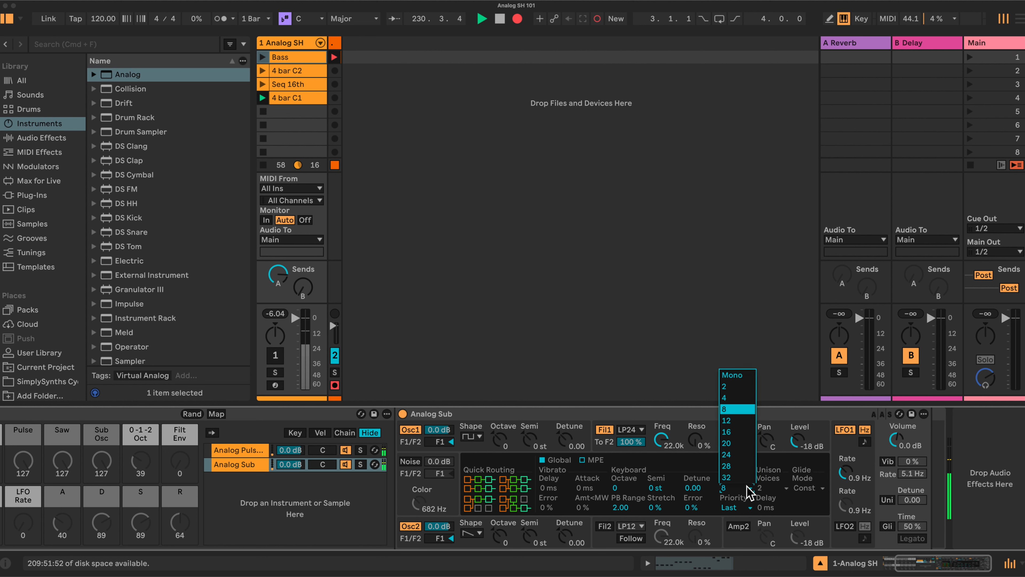
click(742, 375)
drag(691, 508, 691, 503)
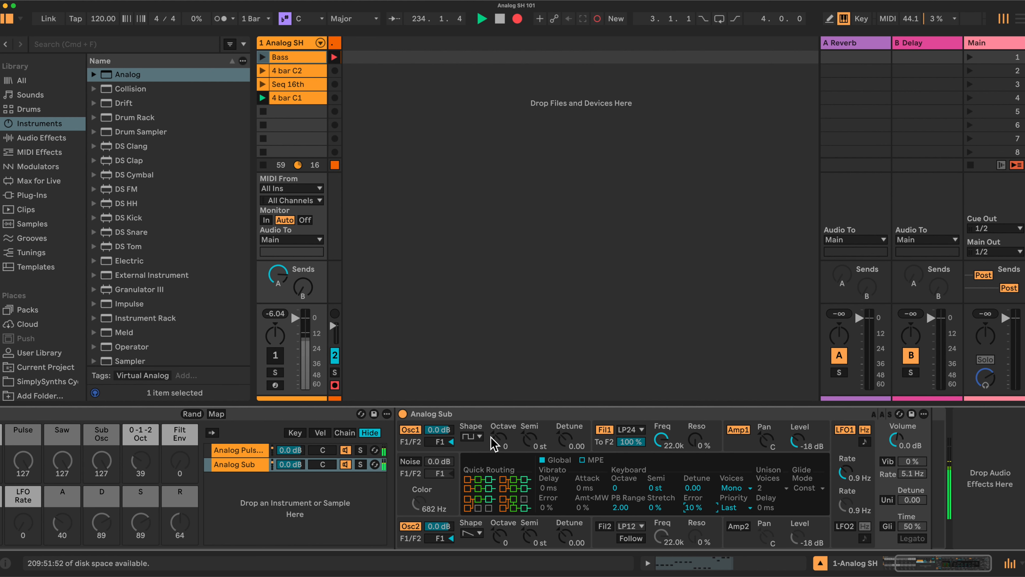
- In the rack's macro mapping mode, map Analog Pulse + Saw's Osc1 level to the Pulse macro and its Osc2 level to the Saw macro
scroll(493, 443, left, 5)
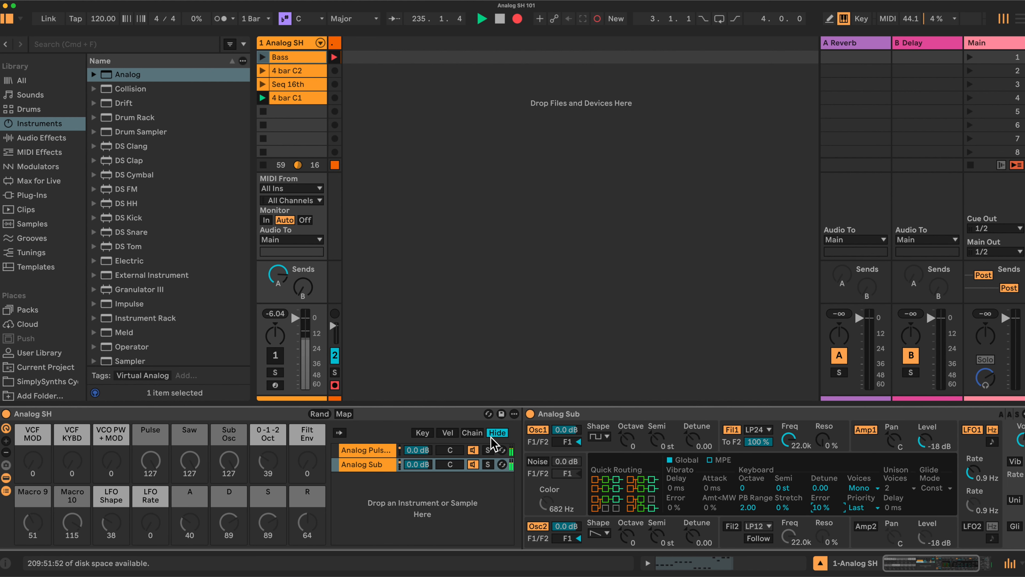
click(344, 414)
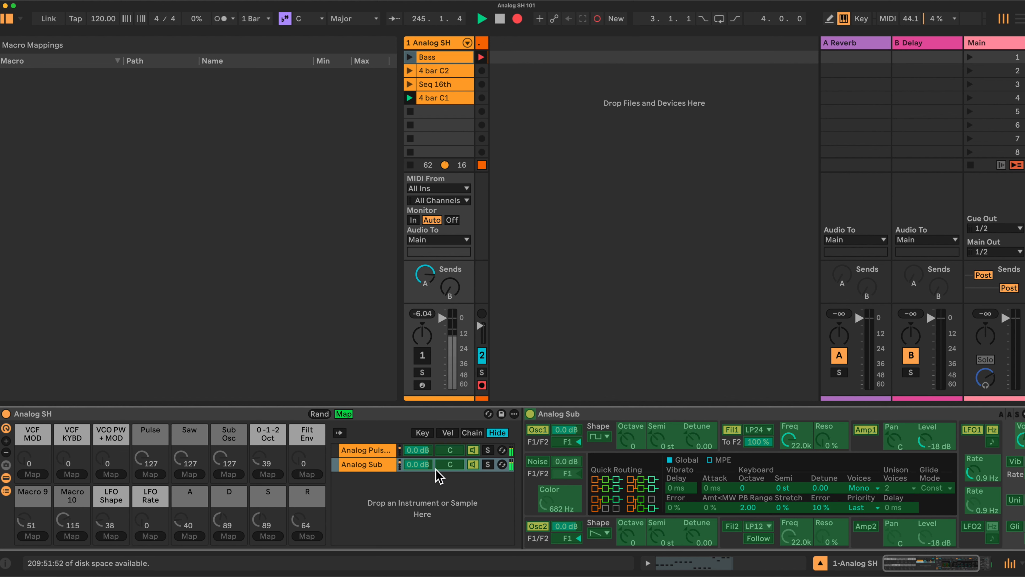
click(362, 452)
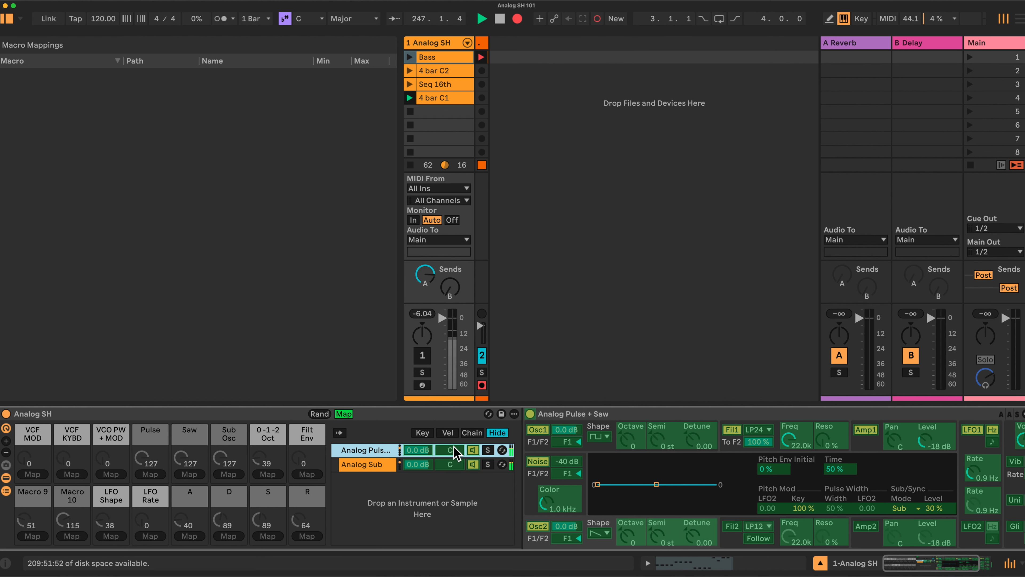
click(567, 435)
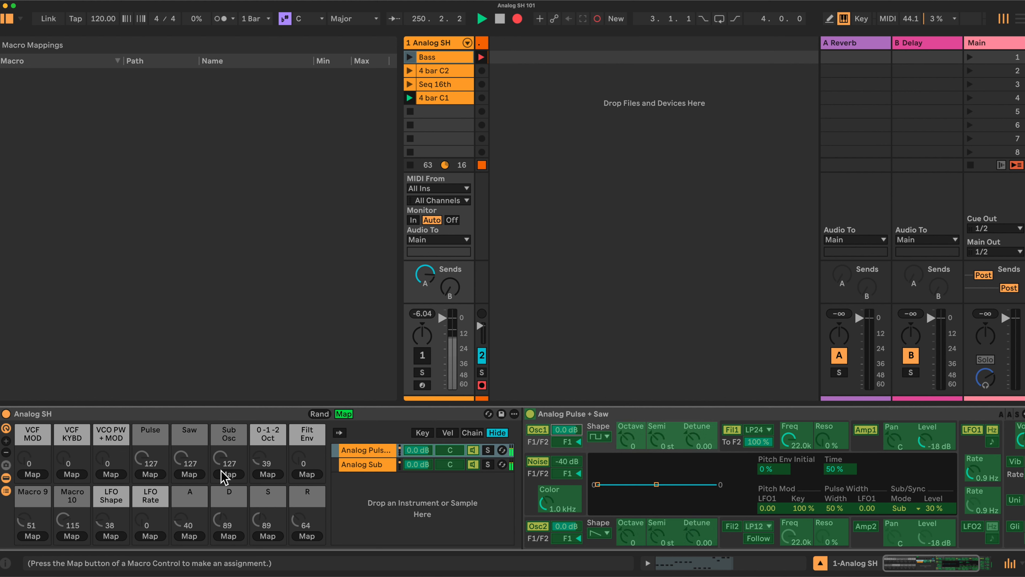
click(148, 472)
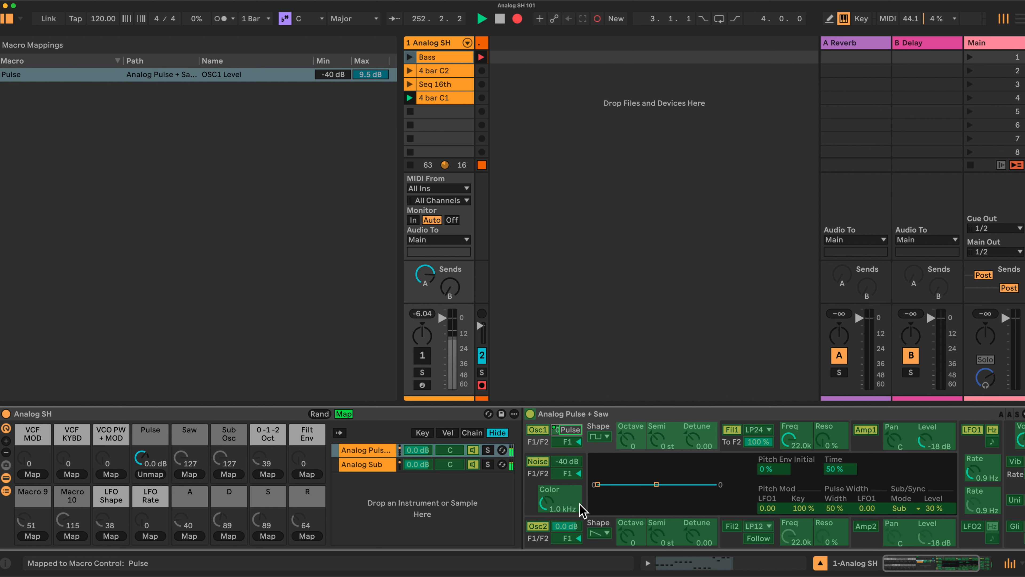
click(567, 526)
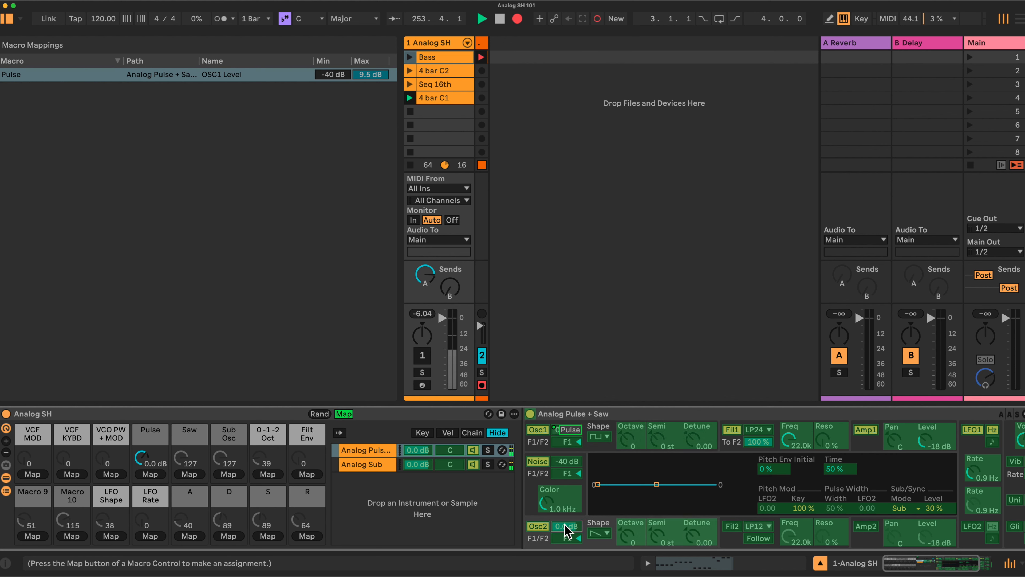
click(190, 474)
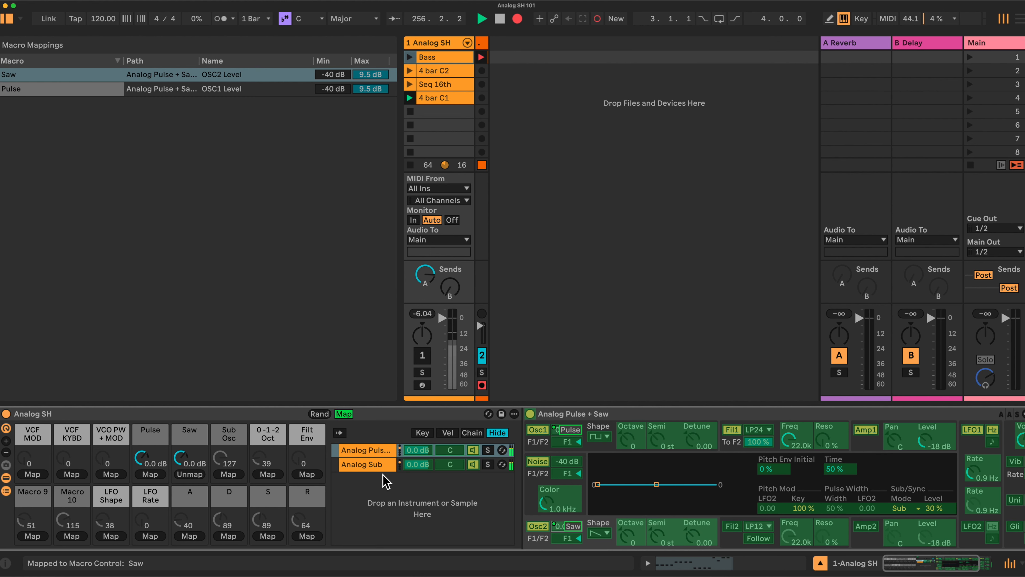
- Map the Osc1 level of the Analog Sub chain to the Sub Osc macro
click(379, 465)
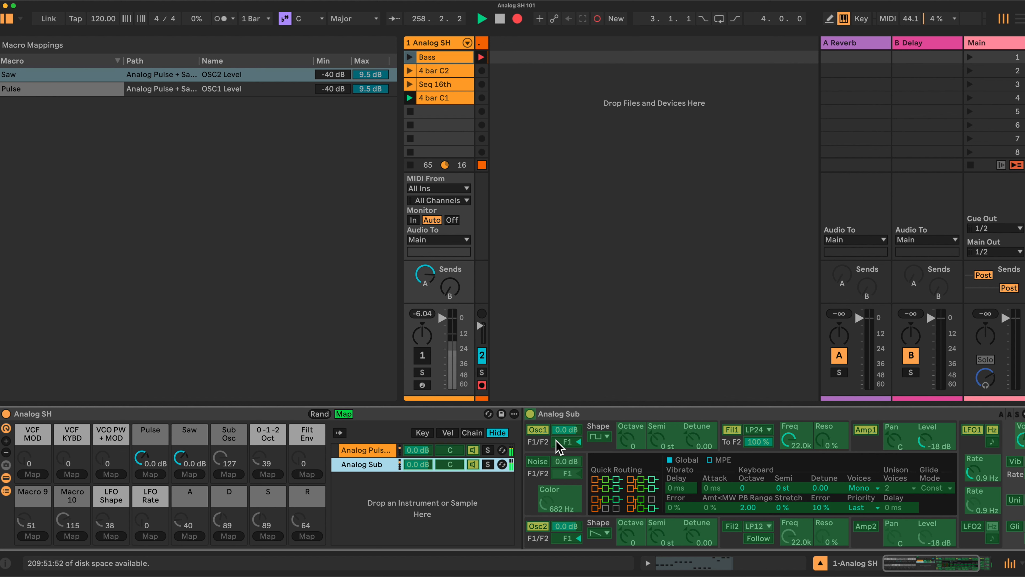
click(568, 436)
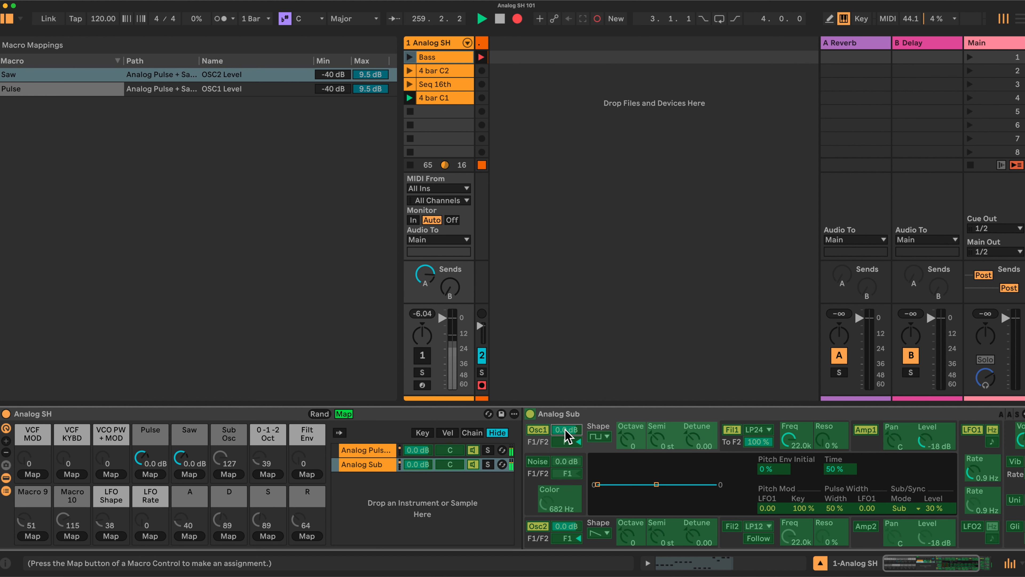
click(231, 476)
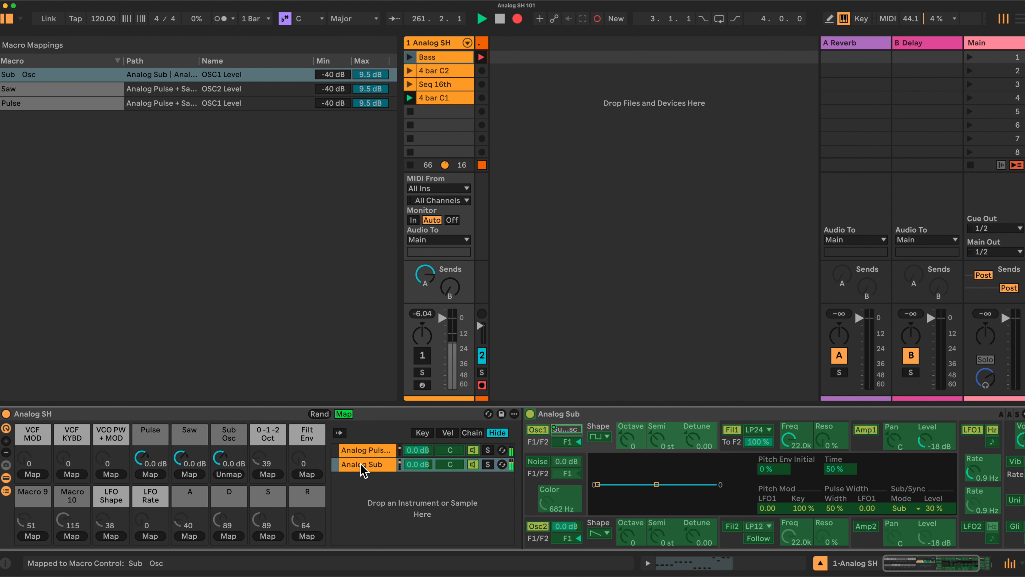
- Map Analog Pulse + Saw's Fil1 frequency to Macro 9 and its Fil1 resonance to Macro 10
click(375, 451)
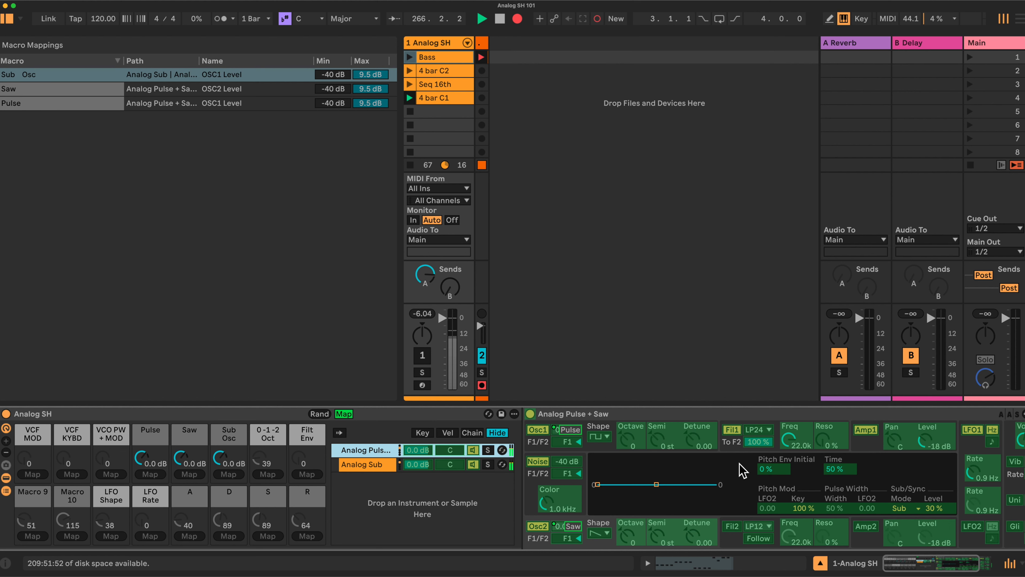
click(791, 442)
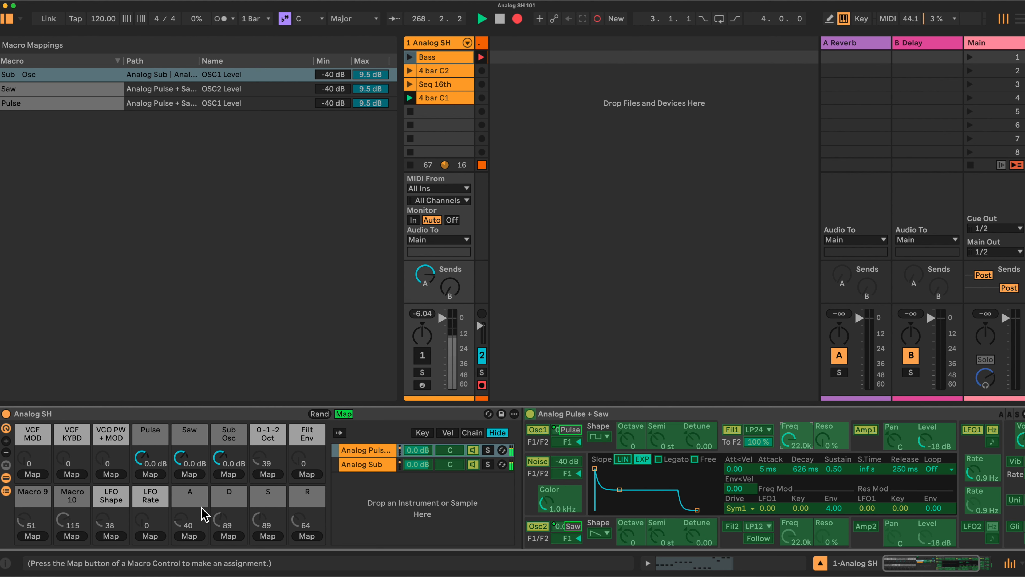
click(38, 536)
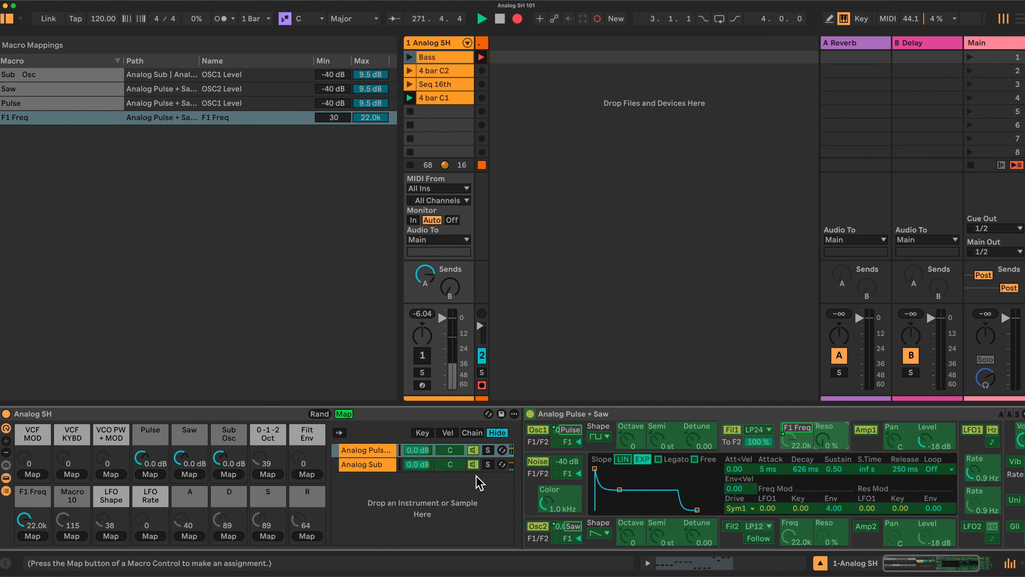
click(73, 536)
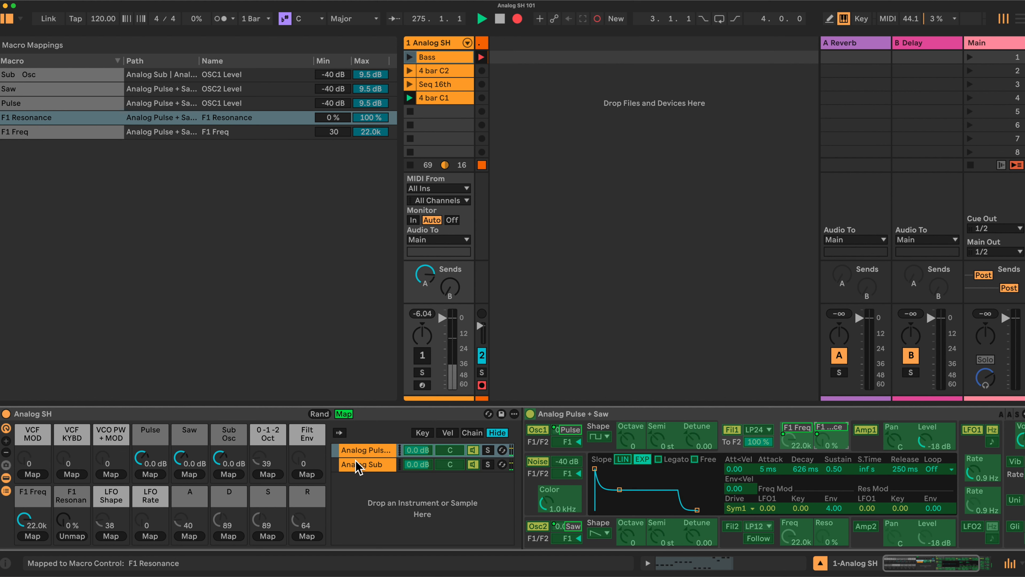
- Map Analog Sub's Fil1 frequency and resonance to the existing F1 Freq and F1 Resonance macros
click(360, 468)
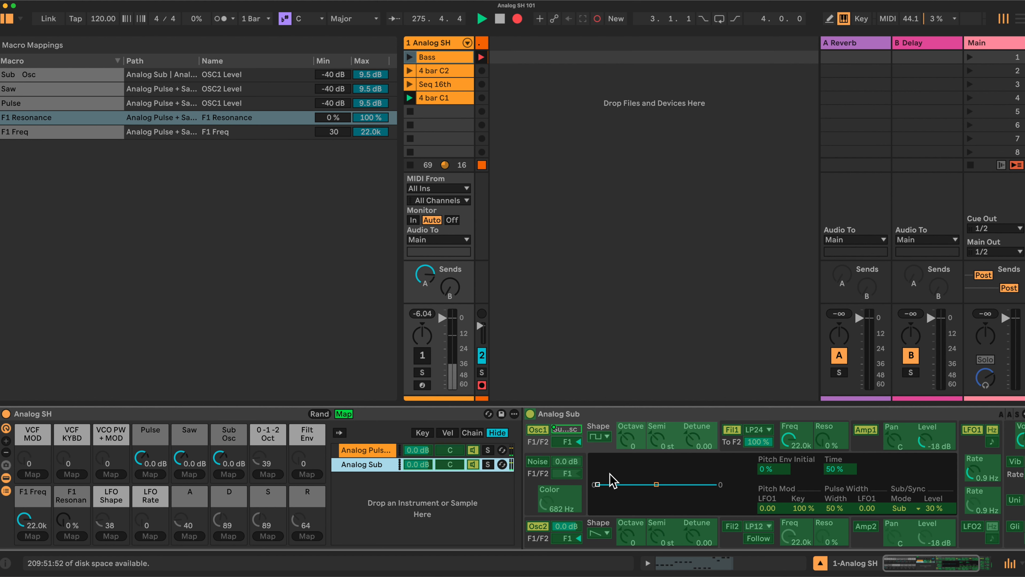
click(794, 441)
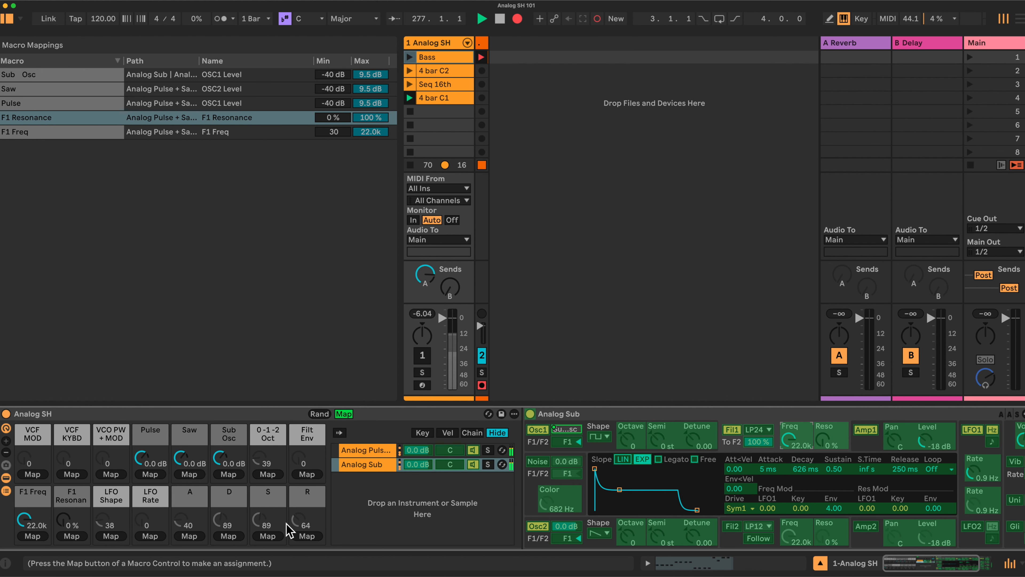
click(33, 536)
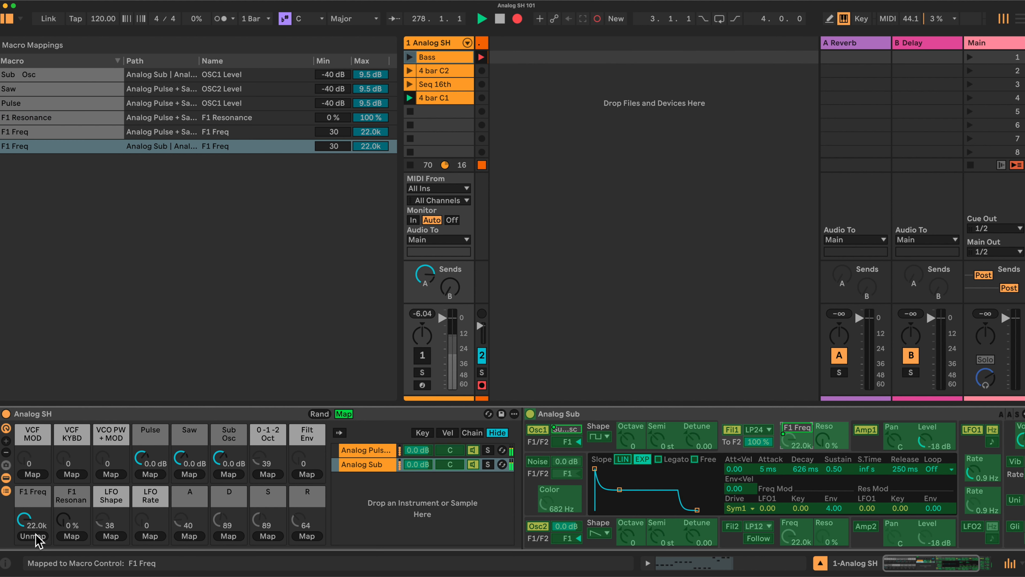
click(837, 434)
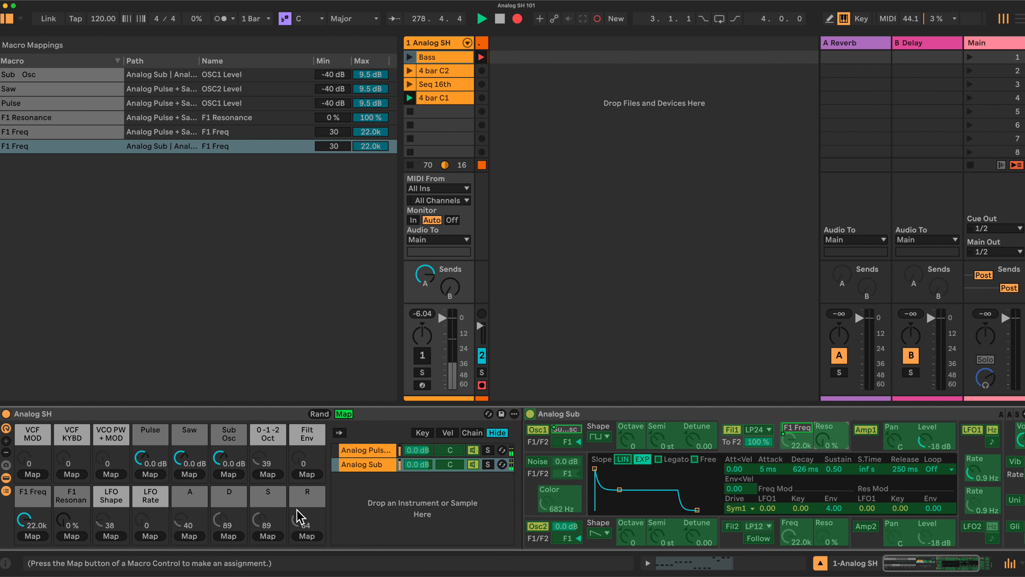
click(71, 537)
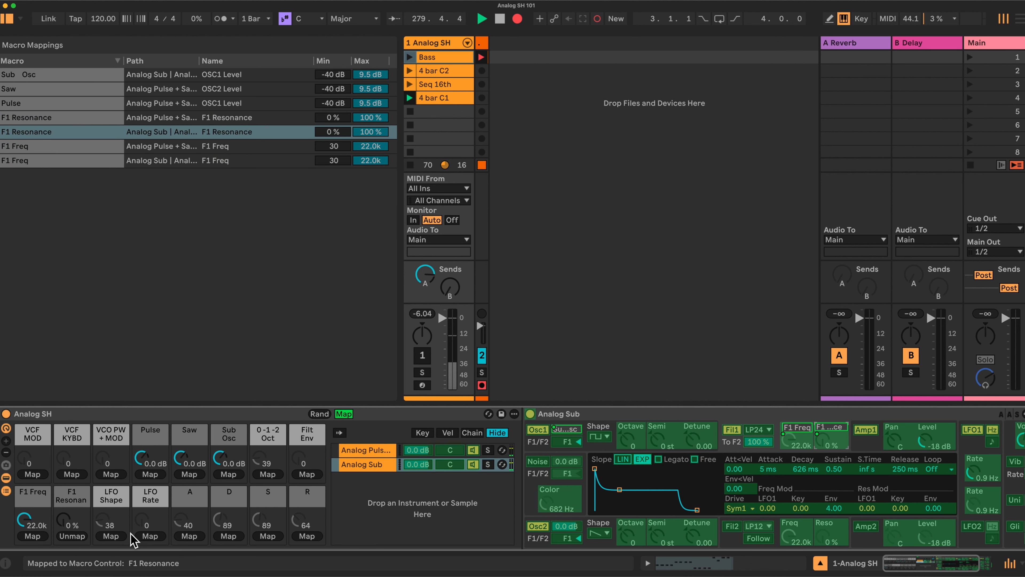
- Map the Amp1 envelope attack, decay, sustain and release of Analog Pulse + Saw to the A, D, S and R macros
click(373, 449)
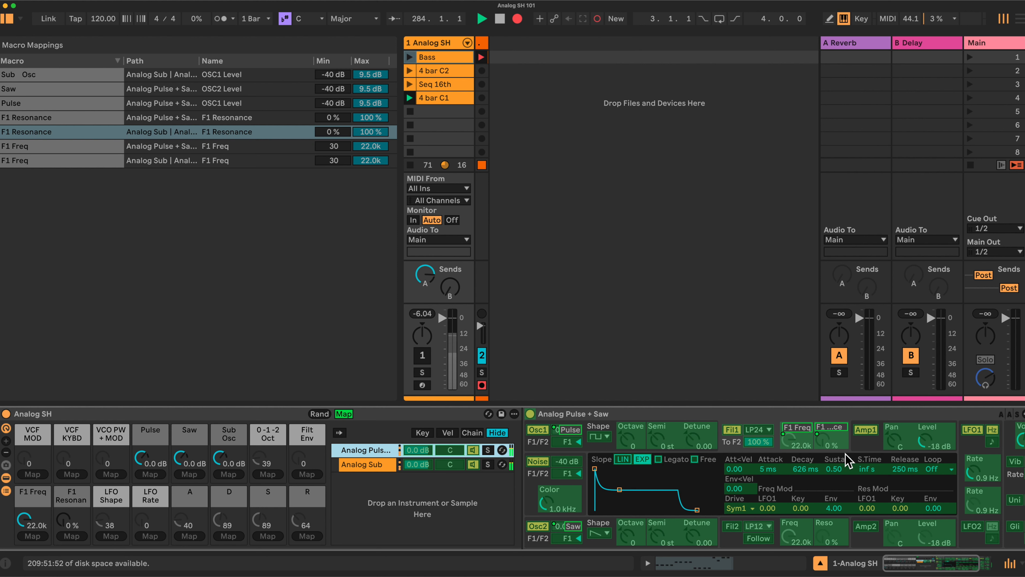
click(862, 442)
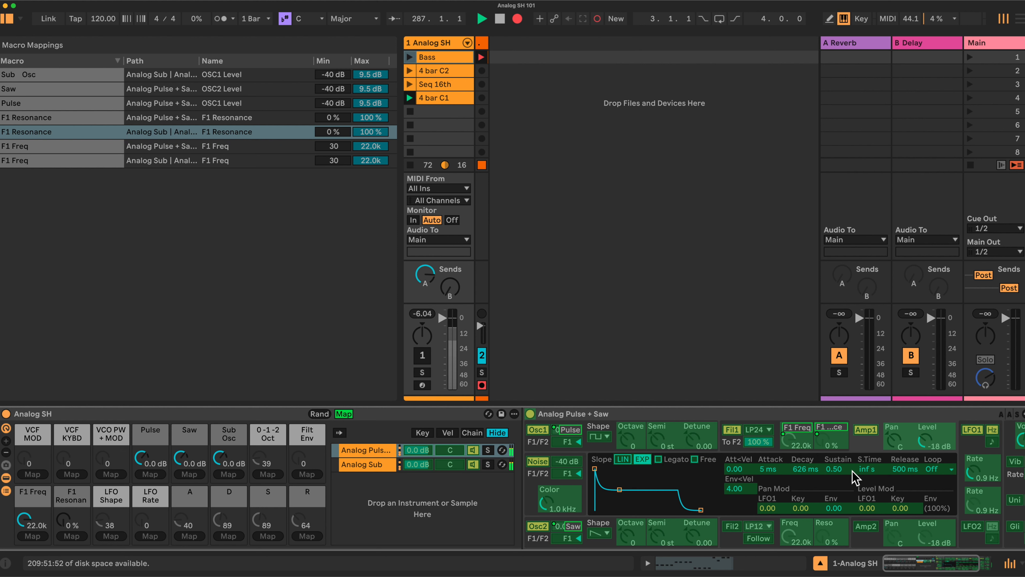
click(770, 470)
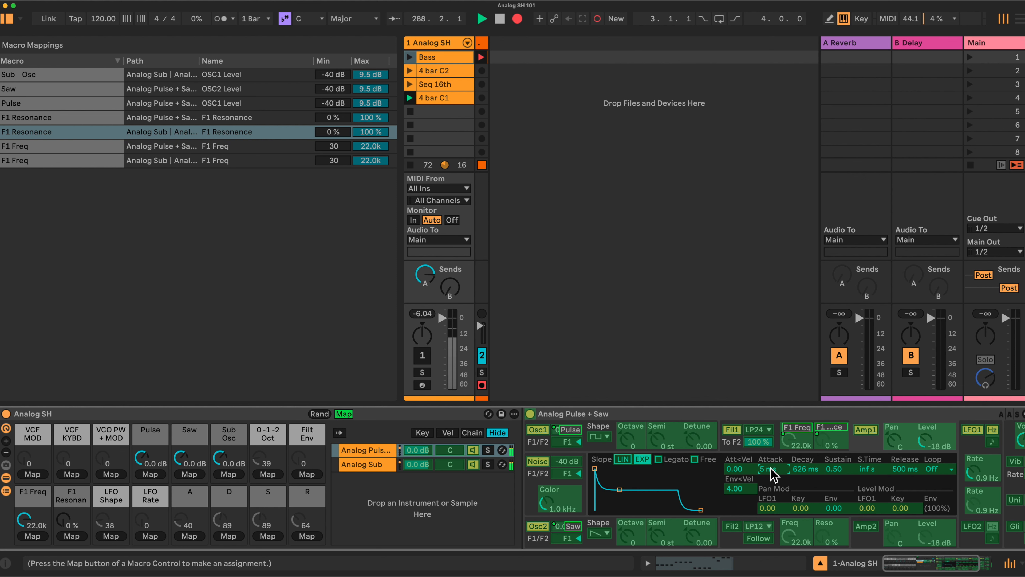
click(186, 537)
click(807, 470)
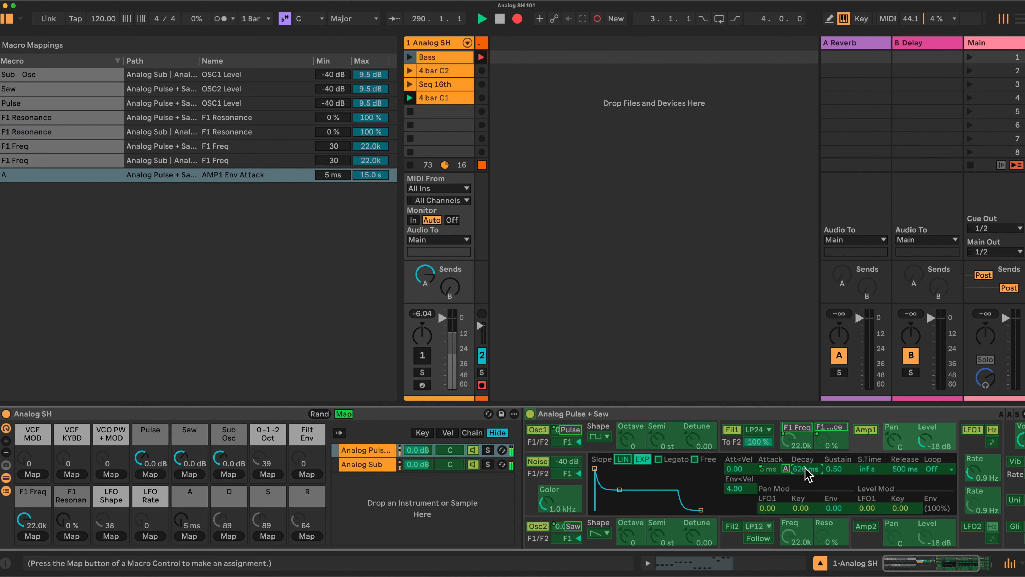
click(227, 536)
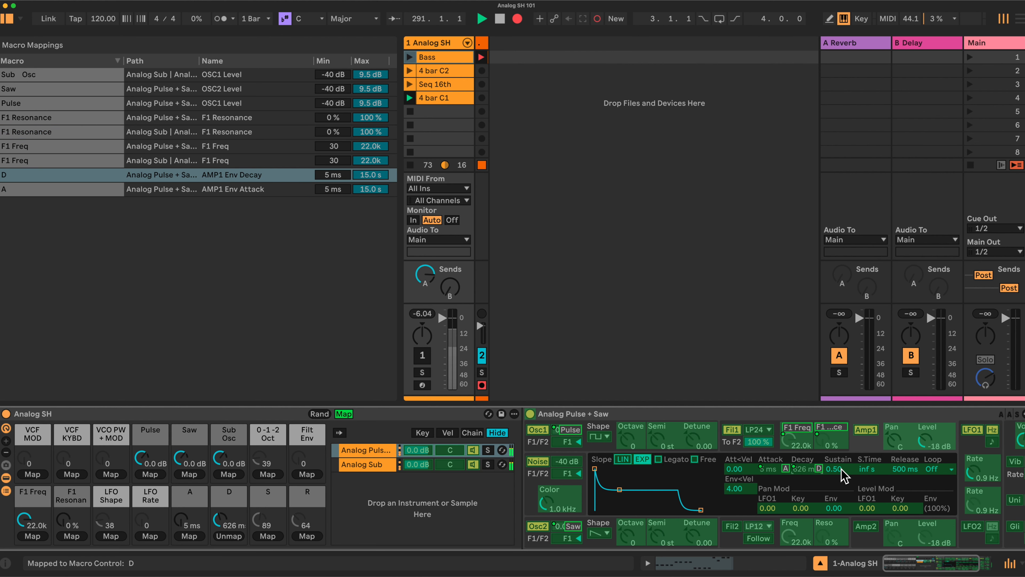
click(263, 534)
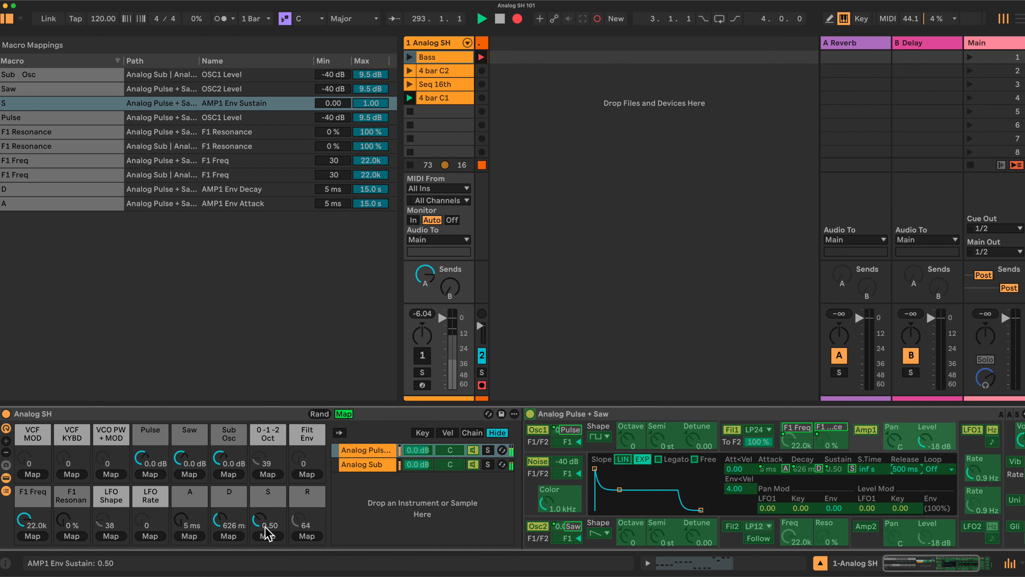
click(307, 536)
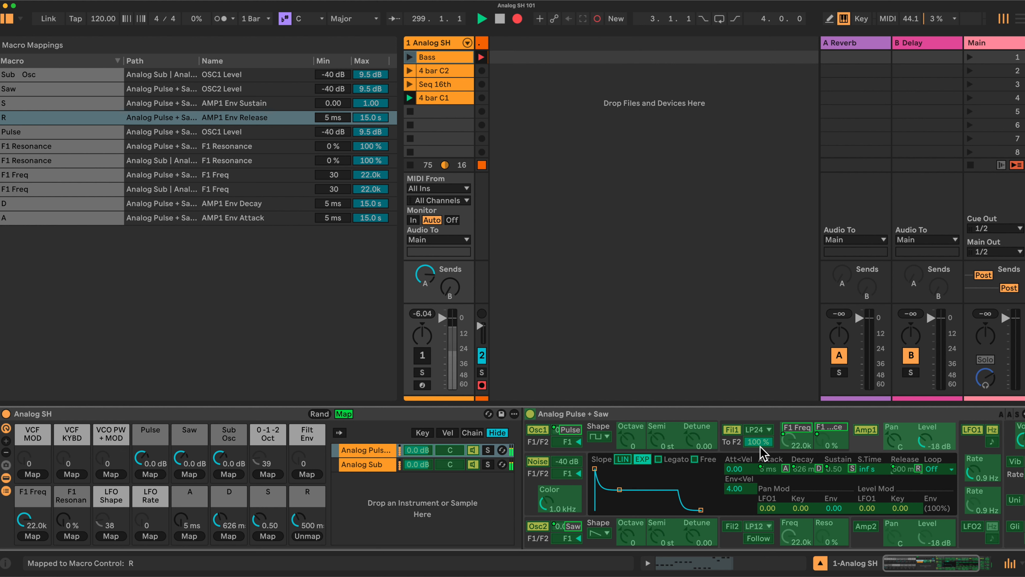
- Map the Fil1 envelope attack, decay, sustain and release of Analog Pulse + Saw to the same A, D, S and R macros
click(738, 451)
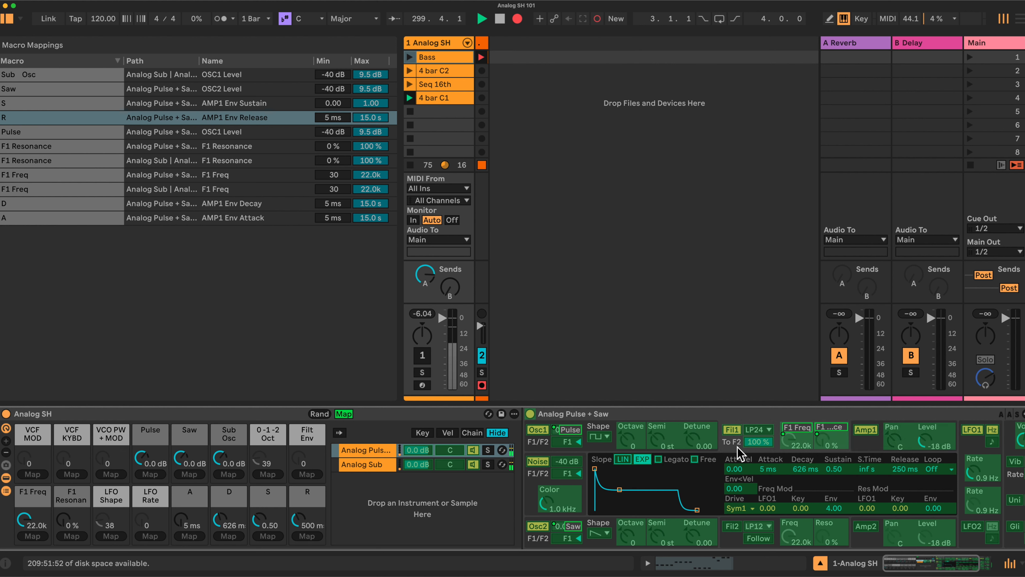
click(771, 469)
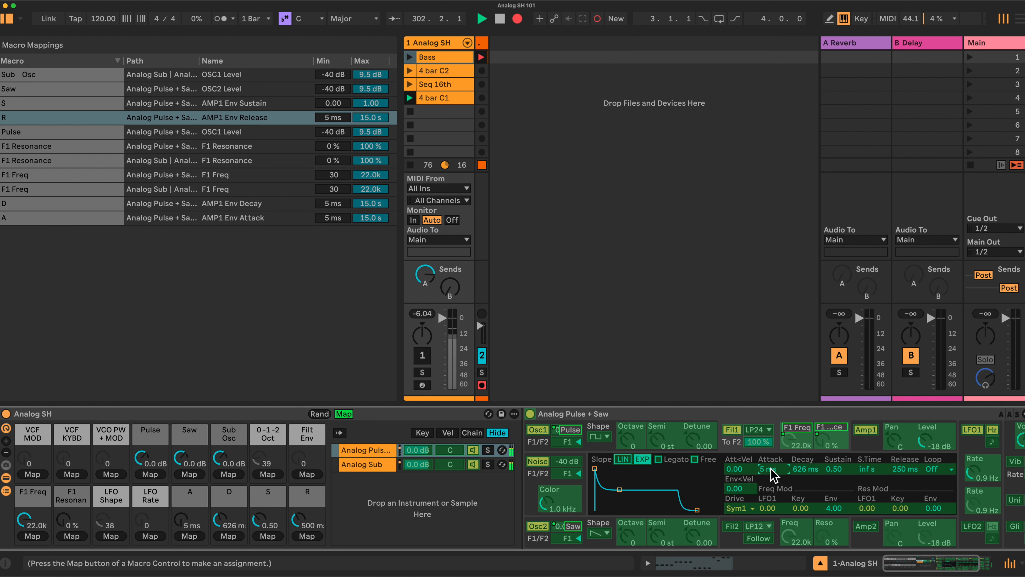
click(190, 536)
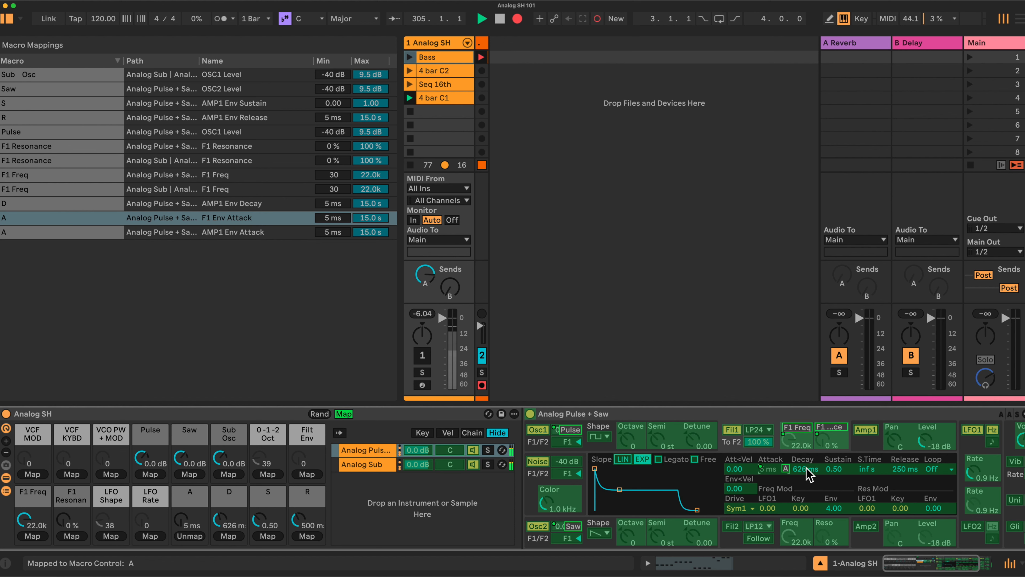
click(228, 536)
click(835, 468)
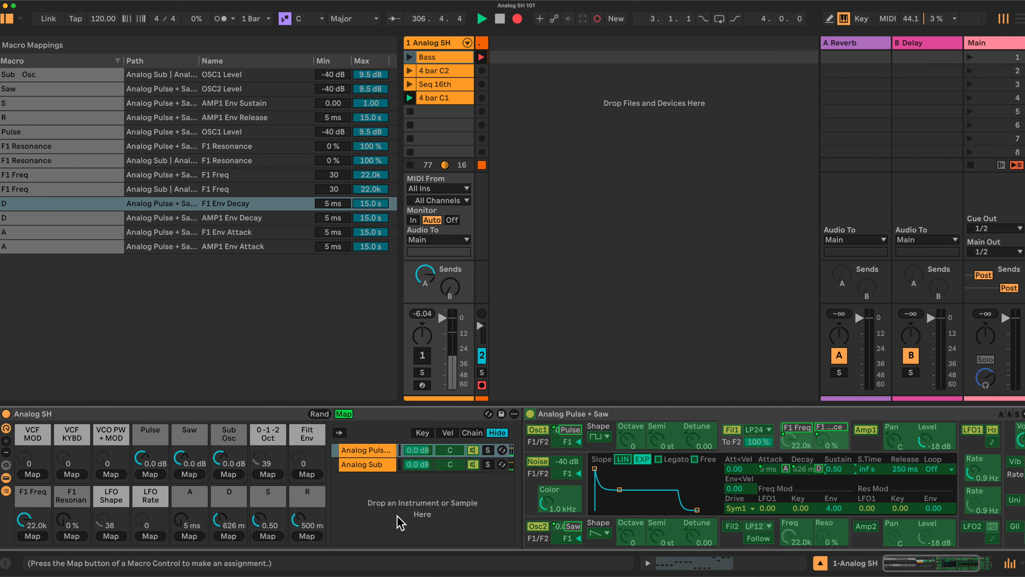
click(268, 537)
click(904, 469)
click(307, 537)
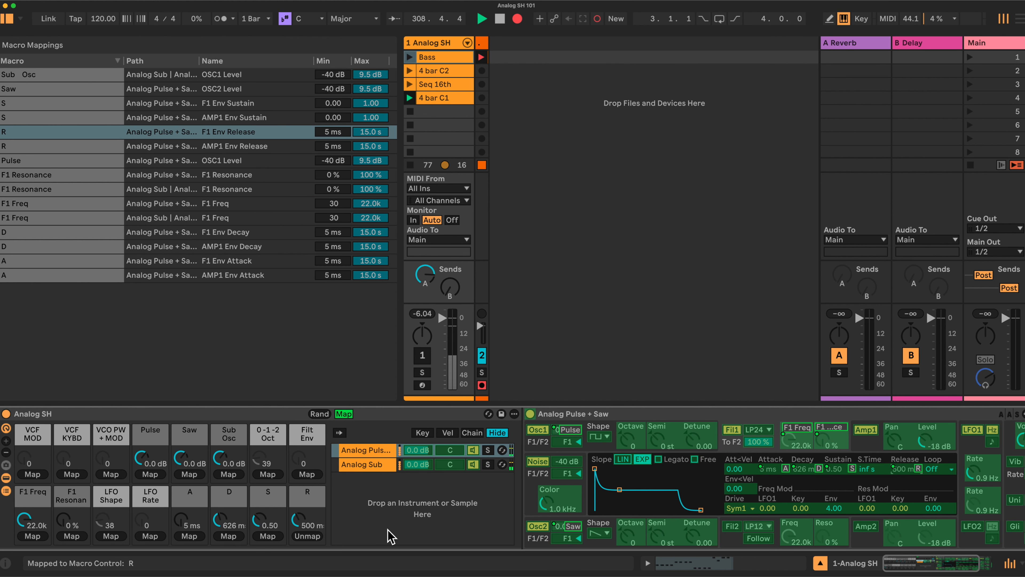
- Map the Amp1 envelope attack, decay, sustain and release of Analog Sub to the A, D, S and R macros
click(370, 465)
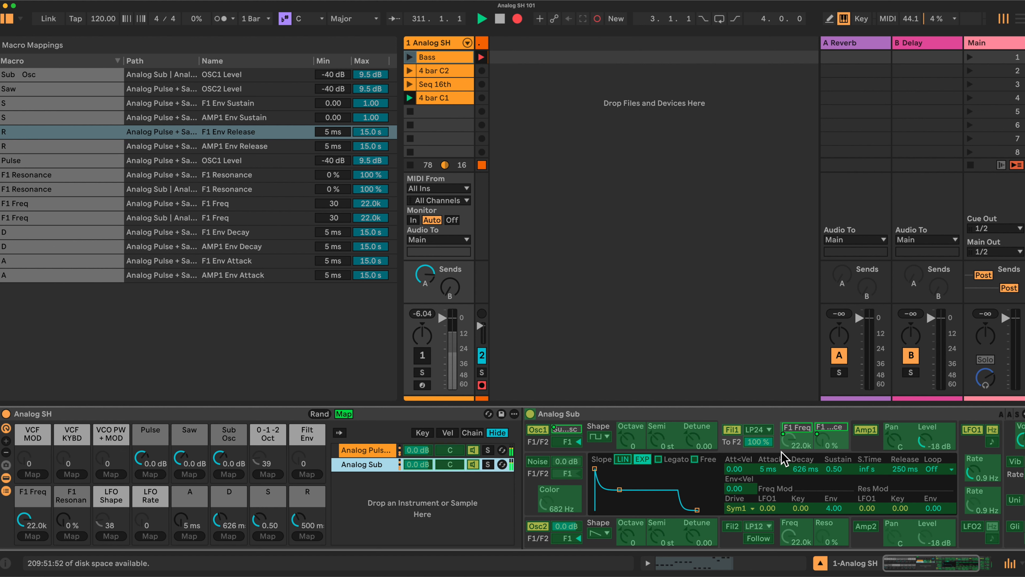
click(868, 444)
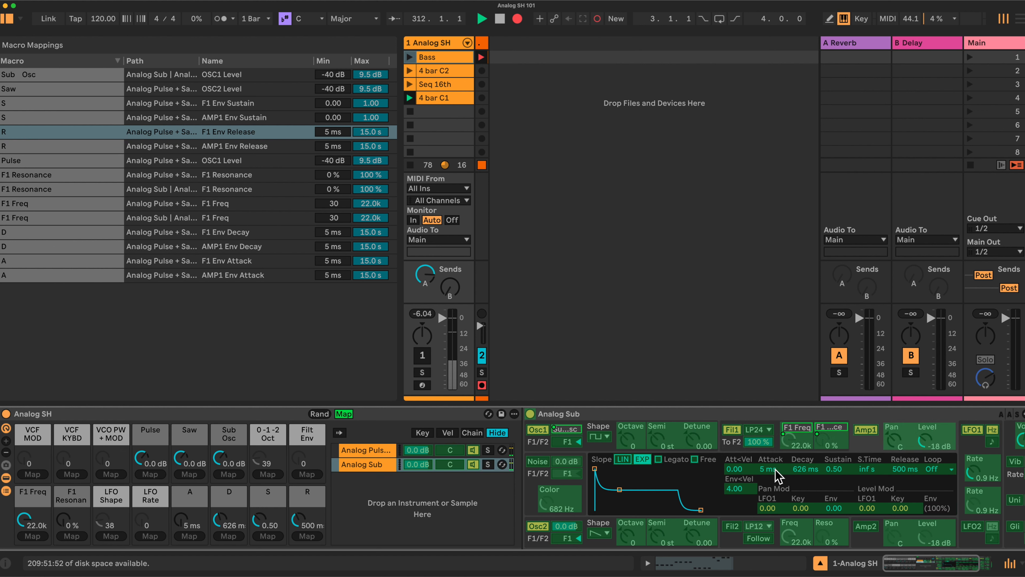
click(192, 536)
click(805, 469)
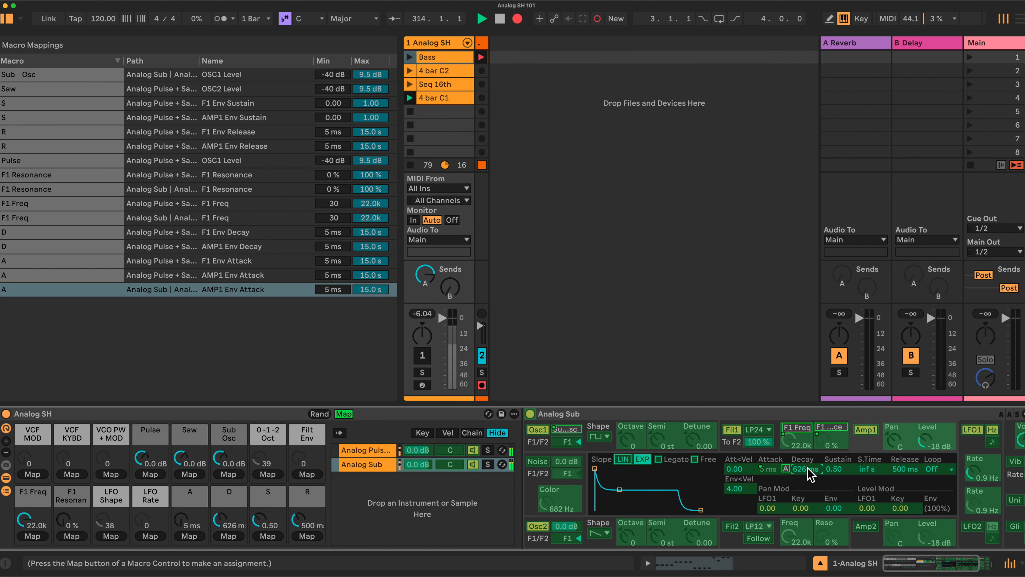
click(241, 536)
click(833, 469)
click(269, 536)
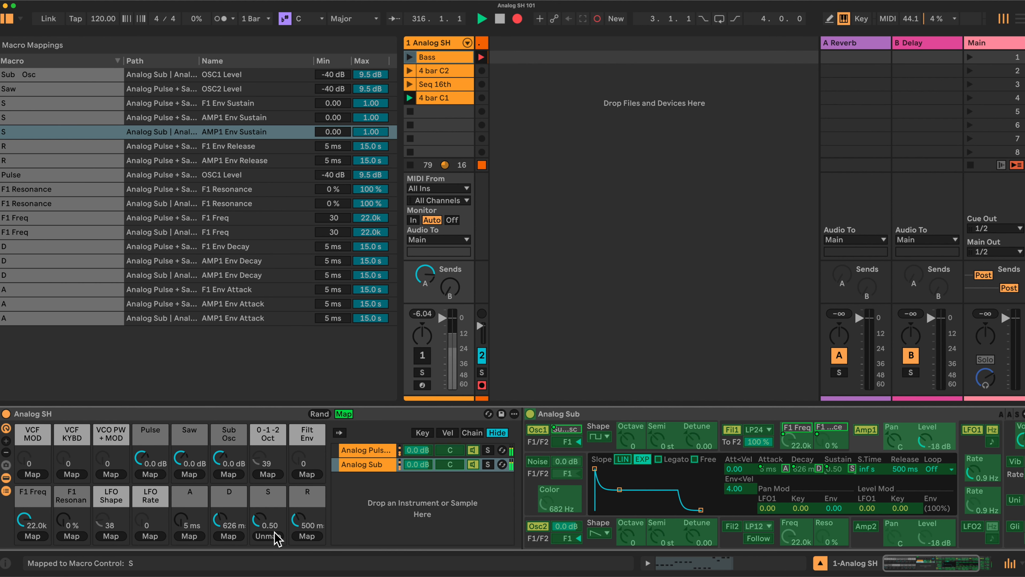
click(904, 469)
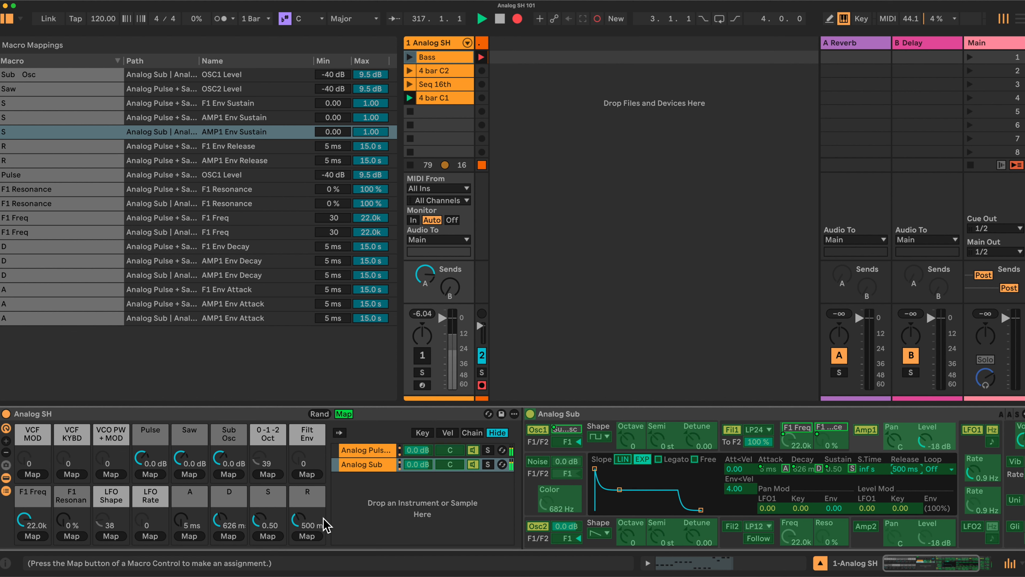
click(320, 536)
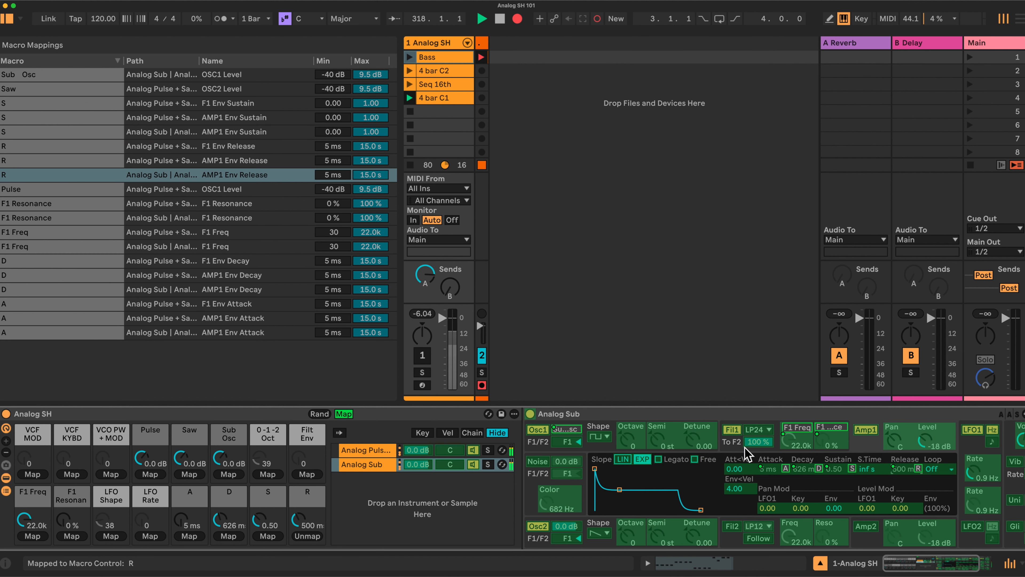
- Map the Fil1 envelope attack, decay, sustain and release of Analog Sub to the A, D, S and R macros
click(734, 446)
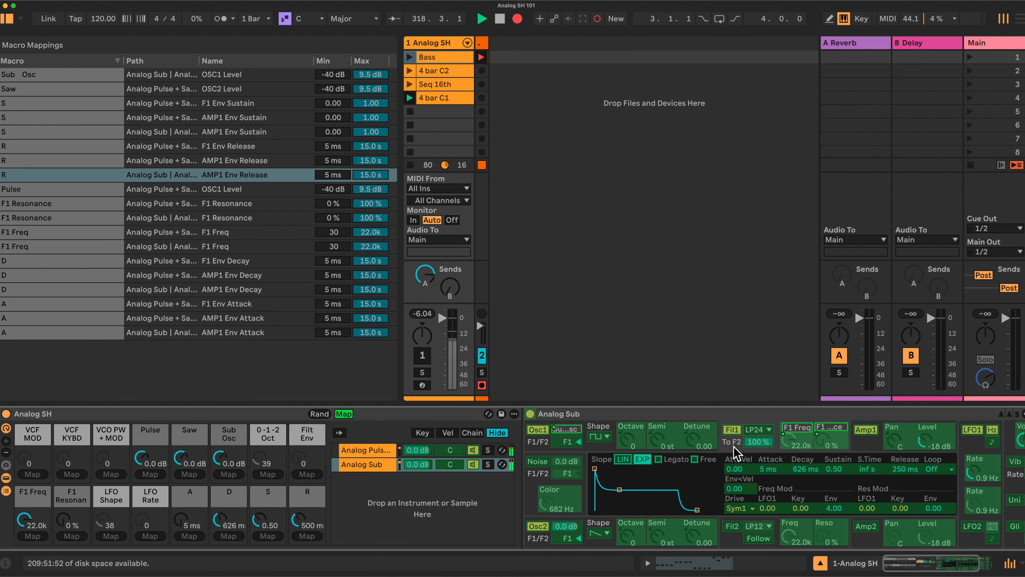
click(769, 469)
click(189, 536)
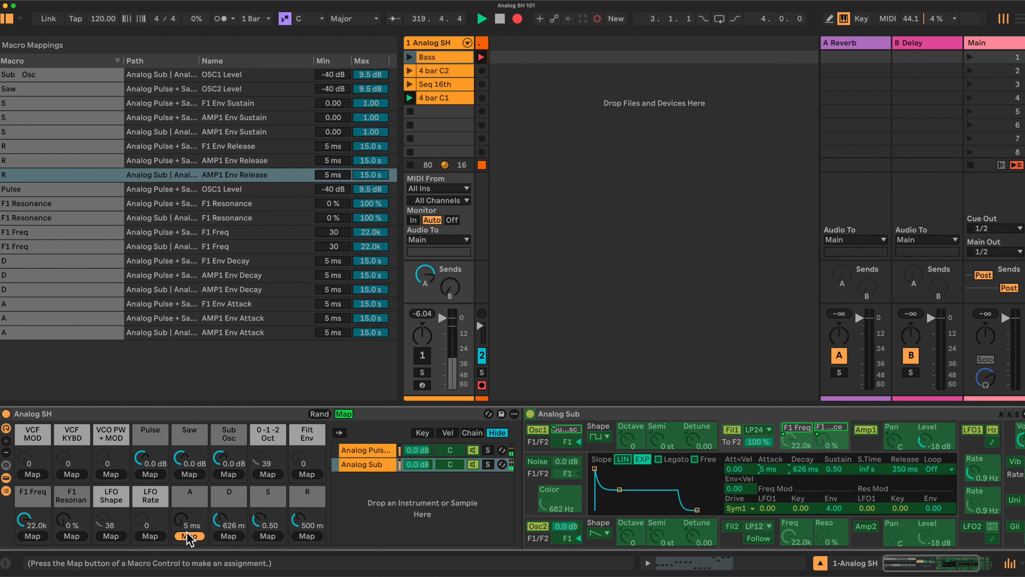
click(795, 470)
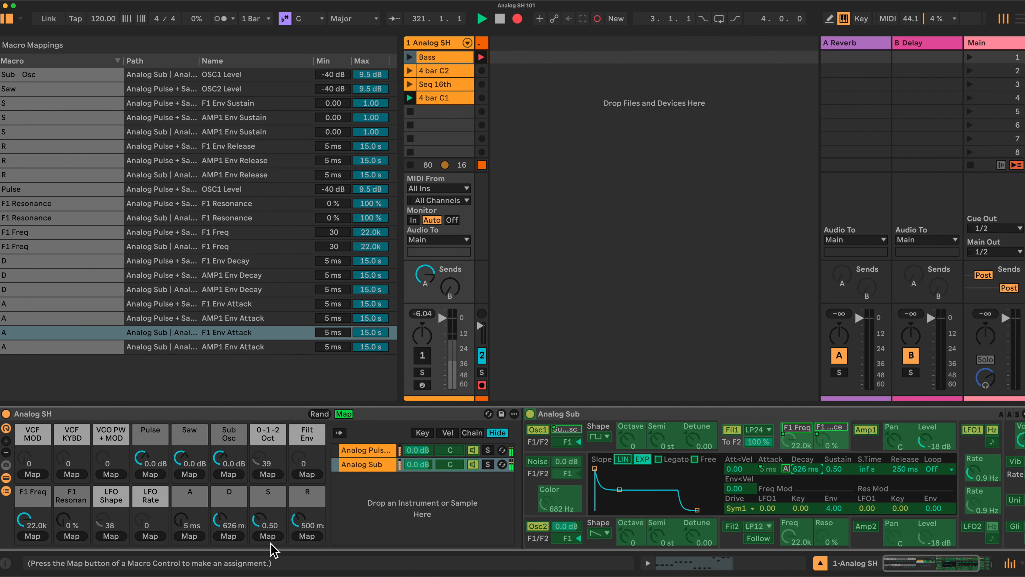
click(229, 536)
click(834, 469)
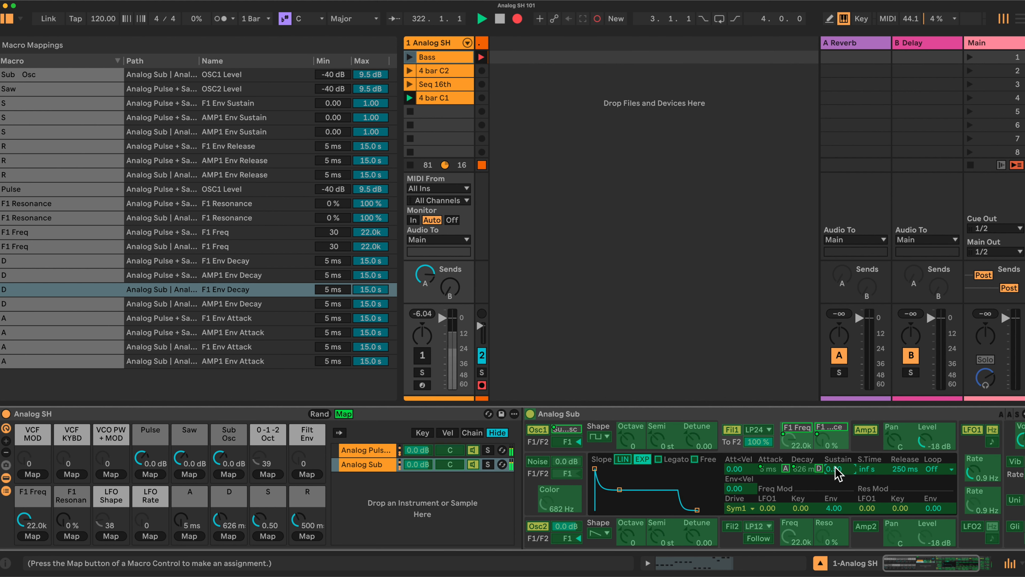
click(266, 536)
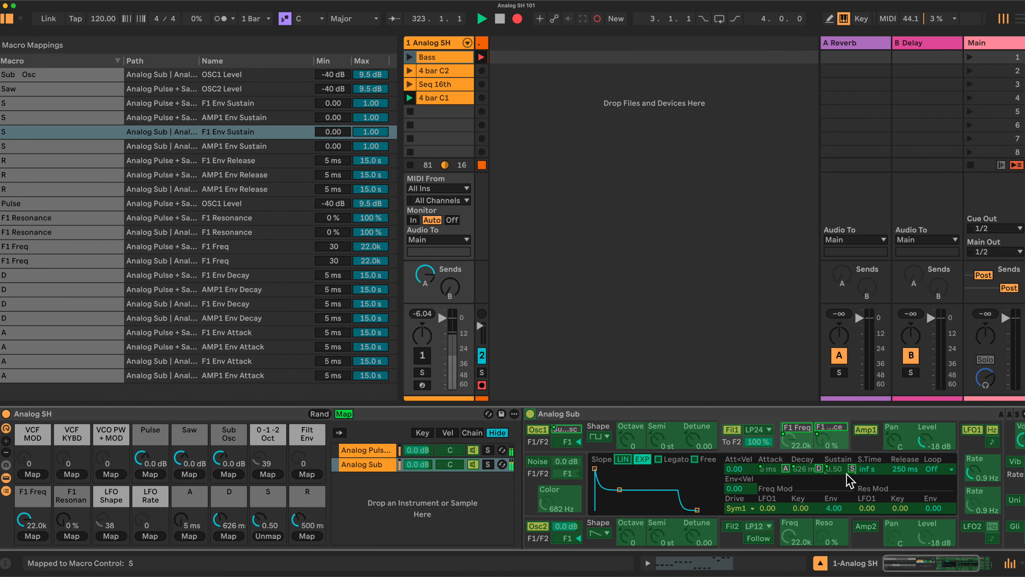
click(898, 468)
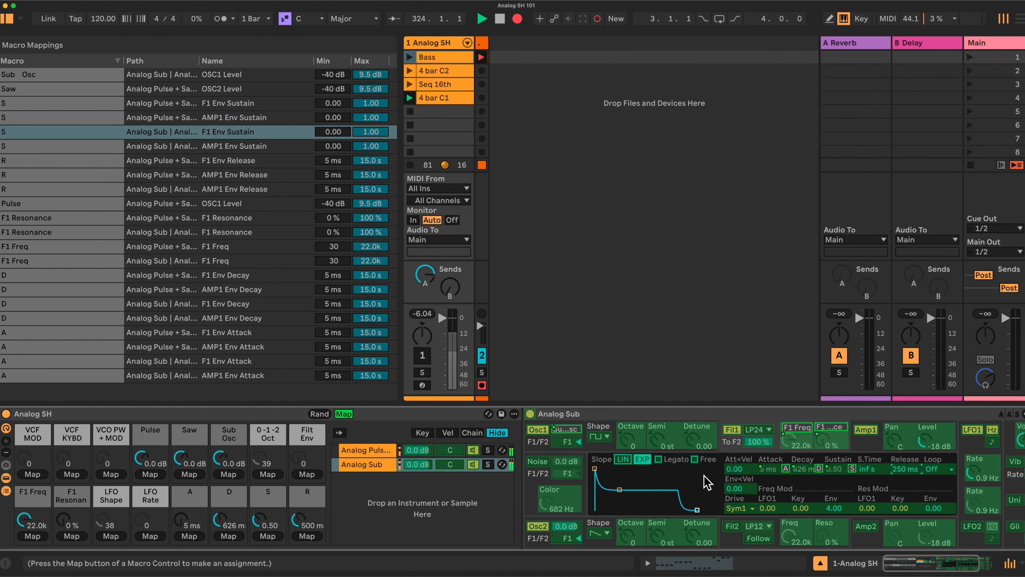
click(305, 536)
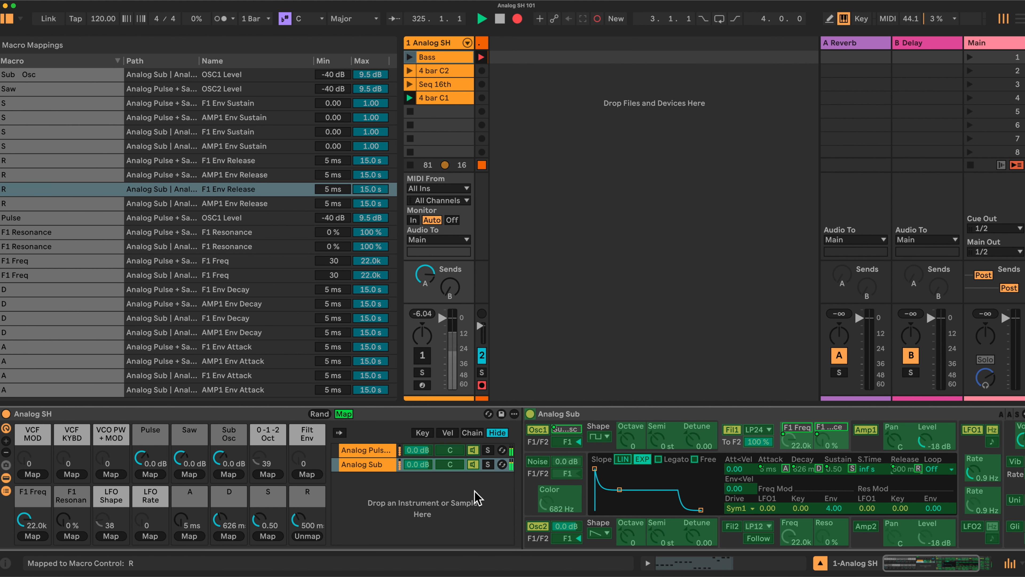
- Map the Fil1 envelope-to-frequency modulation of both Analog Pulse + Saw and Analog Sub to the Filt Env macro
click(375, 452)
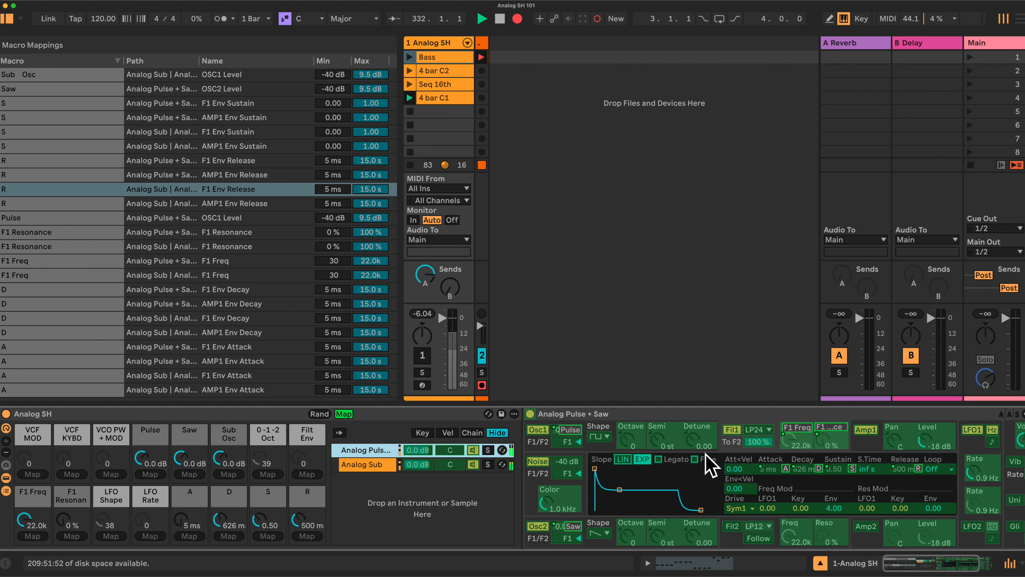
click(727, 447)
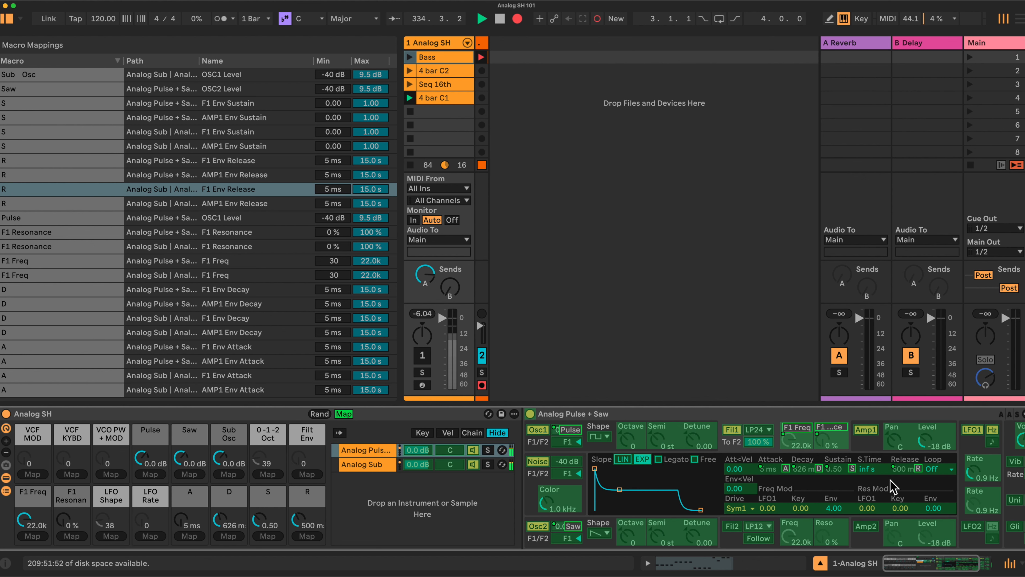
click(831, 509)
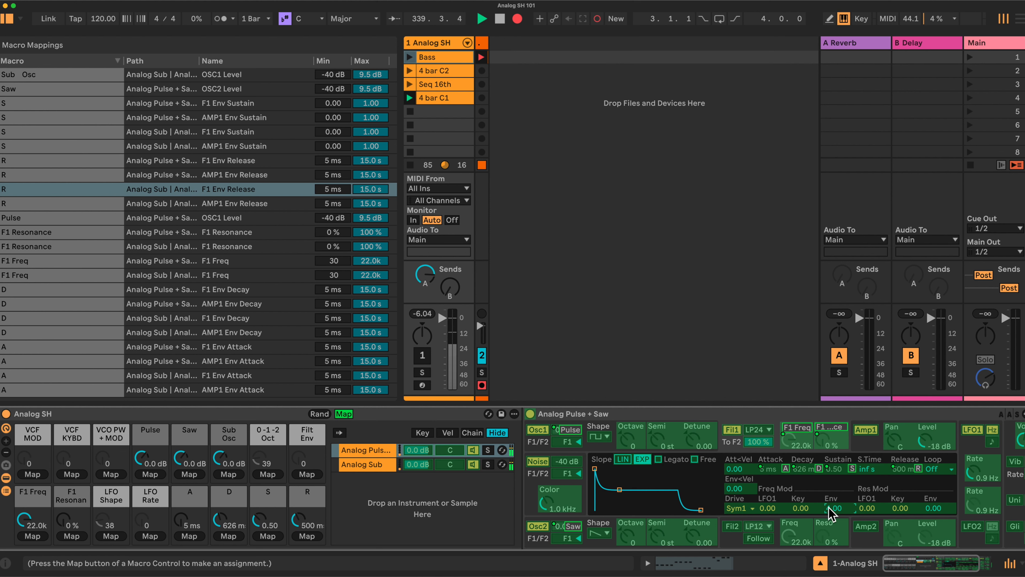
click(302, 473)
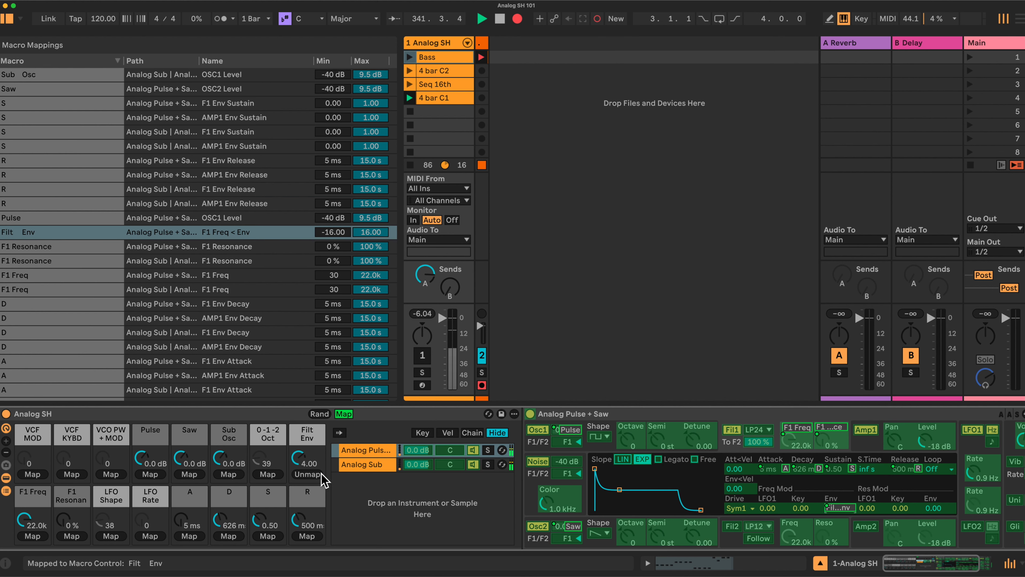
click(378, 469)
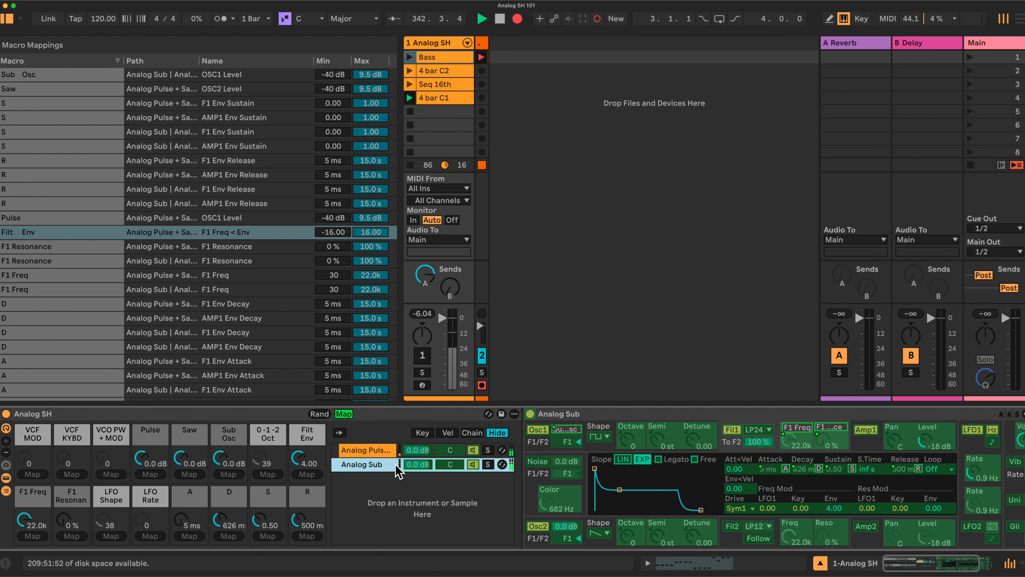
click(834, 509)
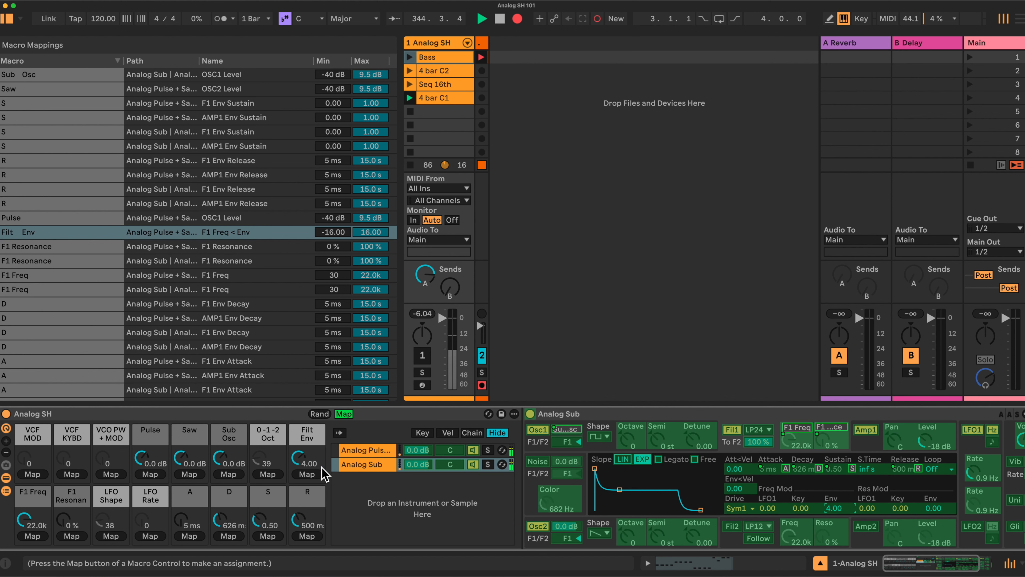
click(308, 474)
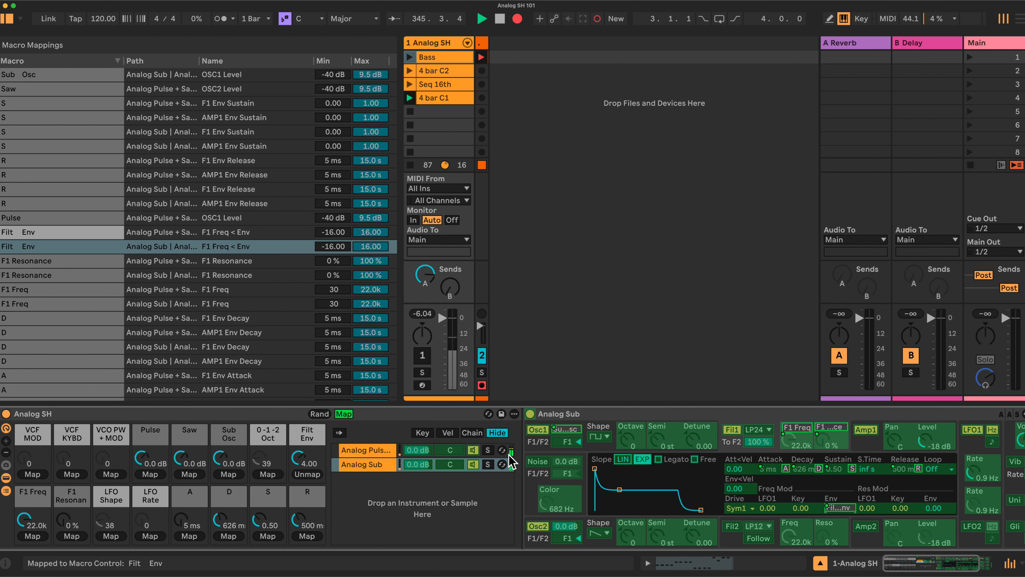
- Map the Fil1 LFO1-to-frequency modulation of both Analog Pulse + Saw and Analog Sub to the VCF MOD macro
click(371, 449)
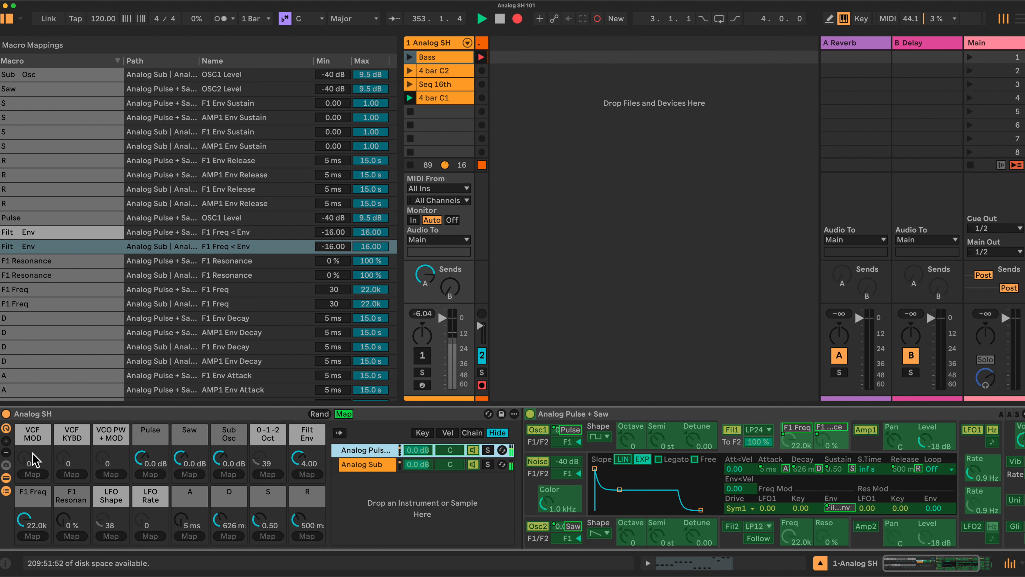
scroll(439, 472, right, 1)
scroll(439, 472, left, 1)
click(741, 447)
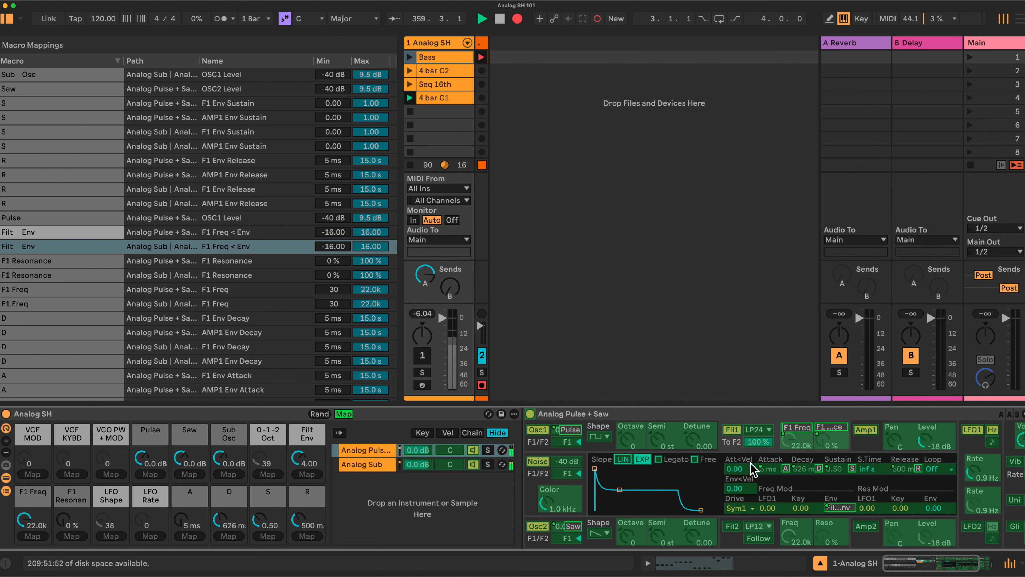
click(767, 508)
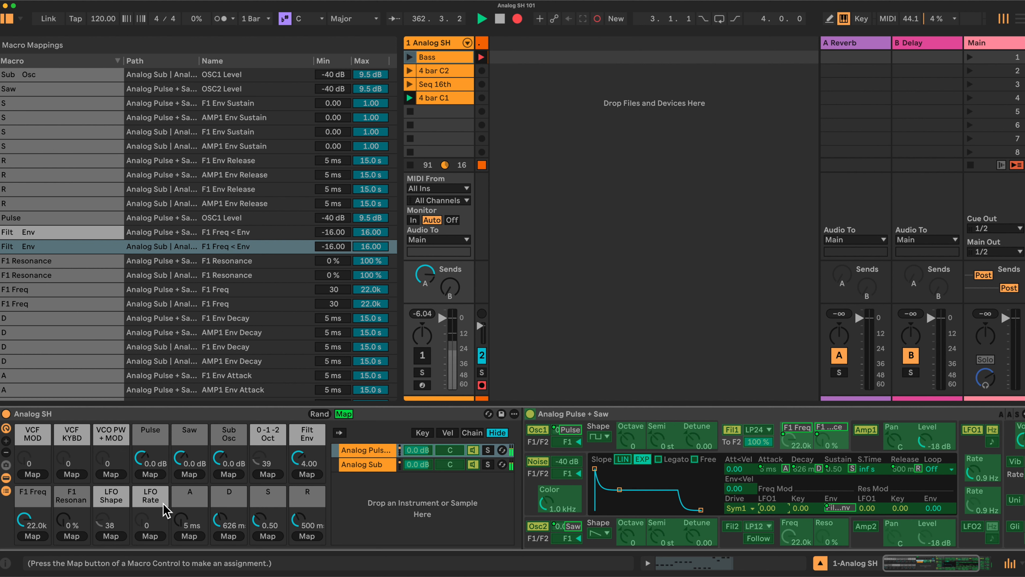
click(32, 474)
click(369, 465)
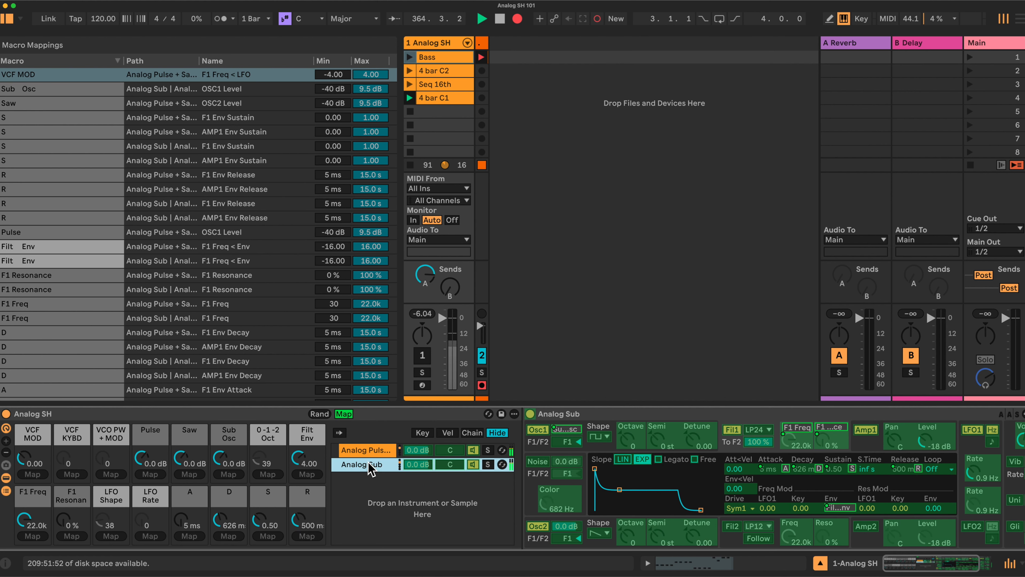
click(733, 449)
click(771, 509)
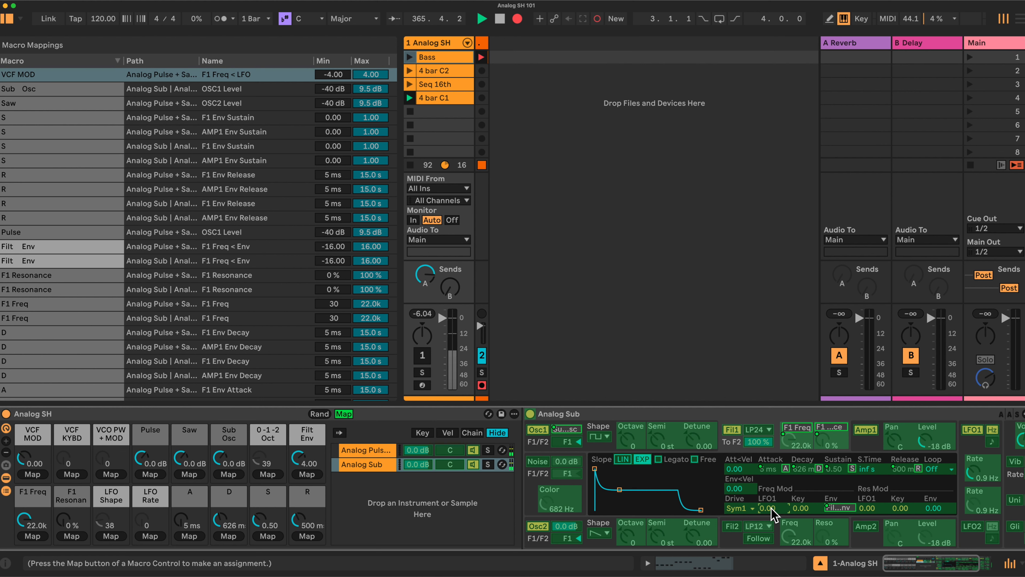
click(32, 473)
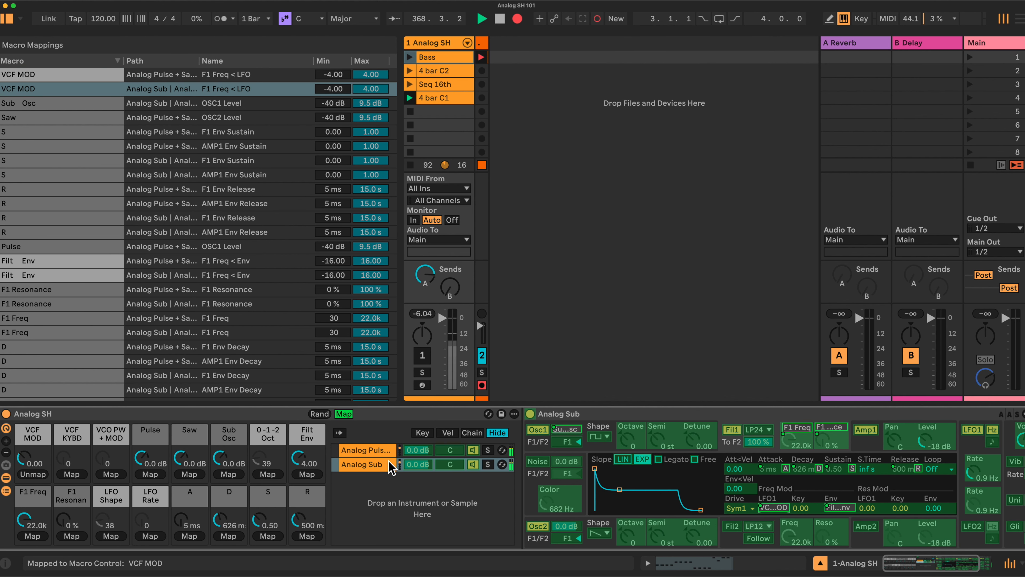
- Map the Fil1 key-to-frequency modulation of both Analog Pulse + Saw and Analog Sub to the VCF KYBD macro
click(365, 449)
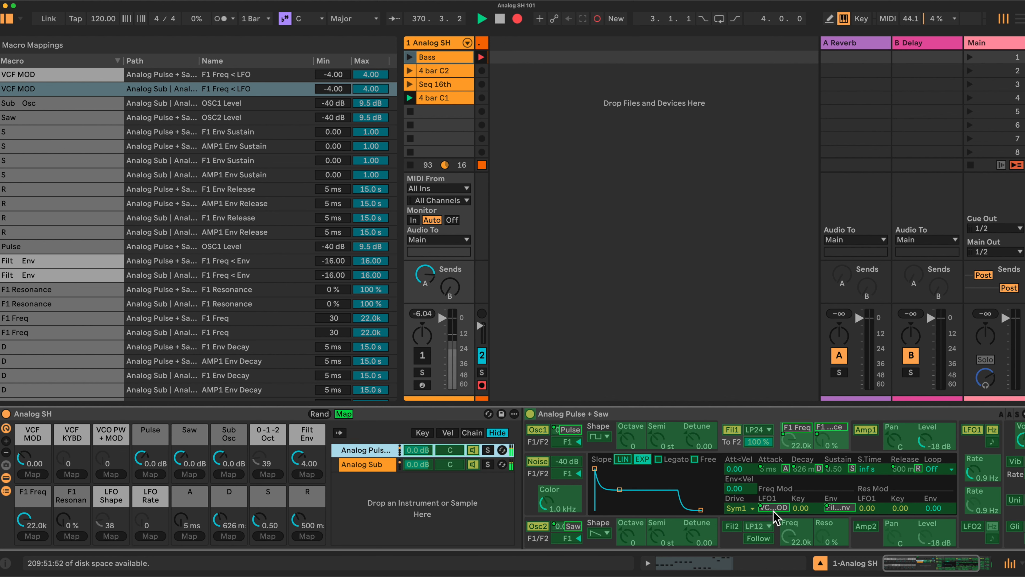
click(802, 509)
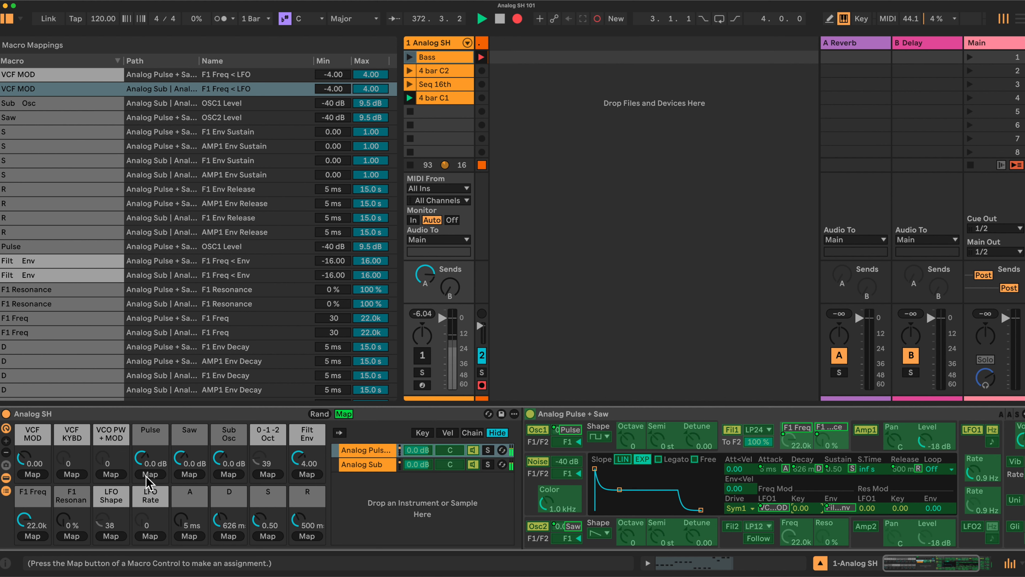
click(72, 474)
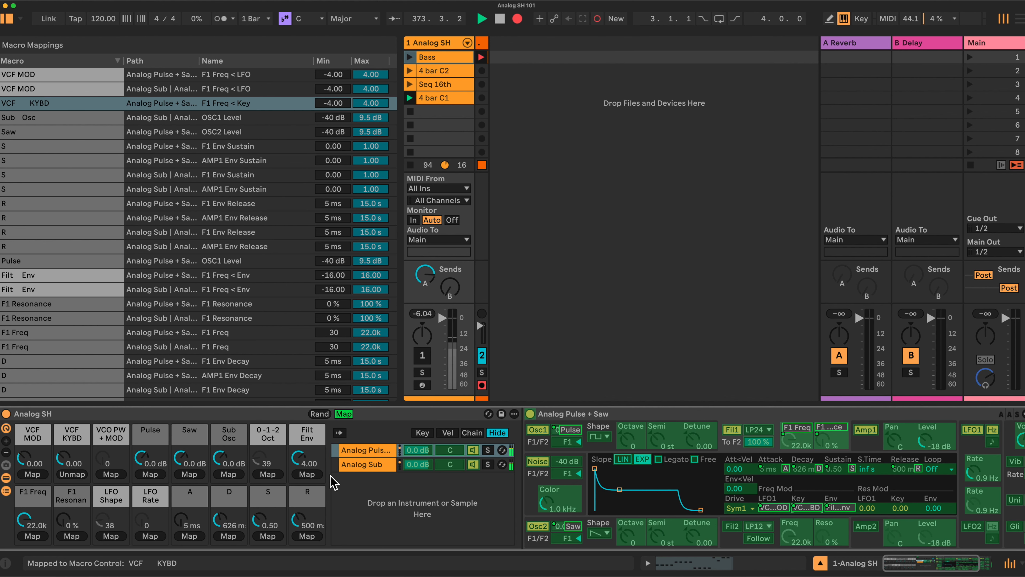
click(369, 465)
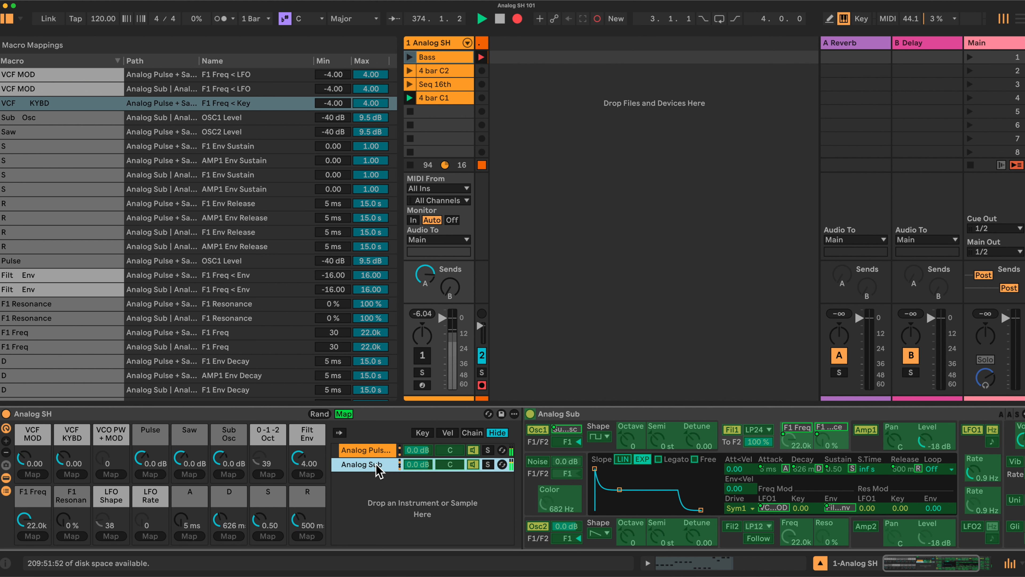
click(807, 508)
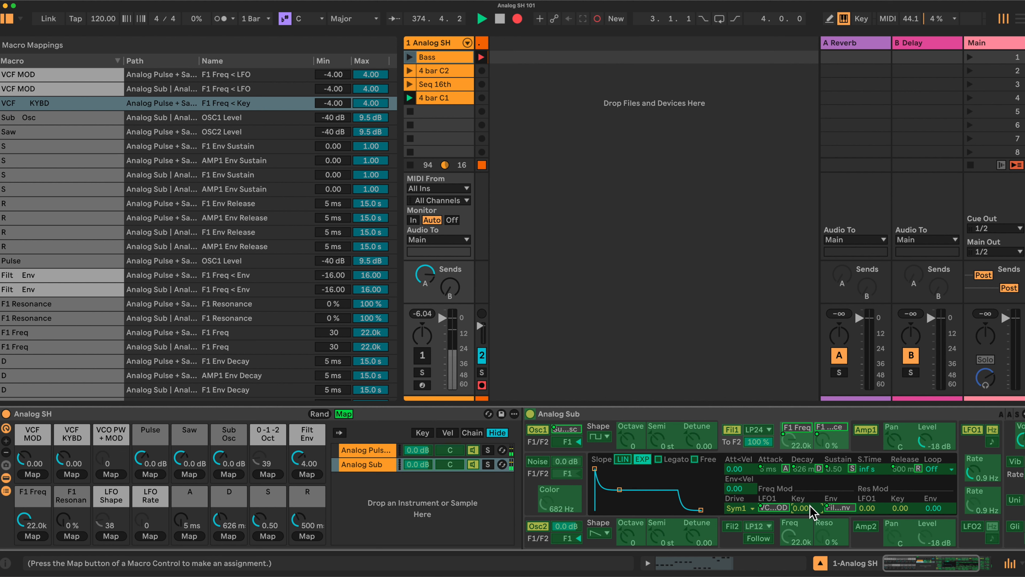
click(77, 475)
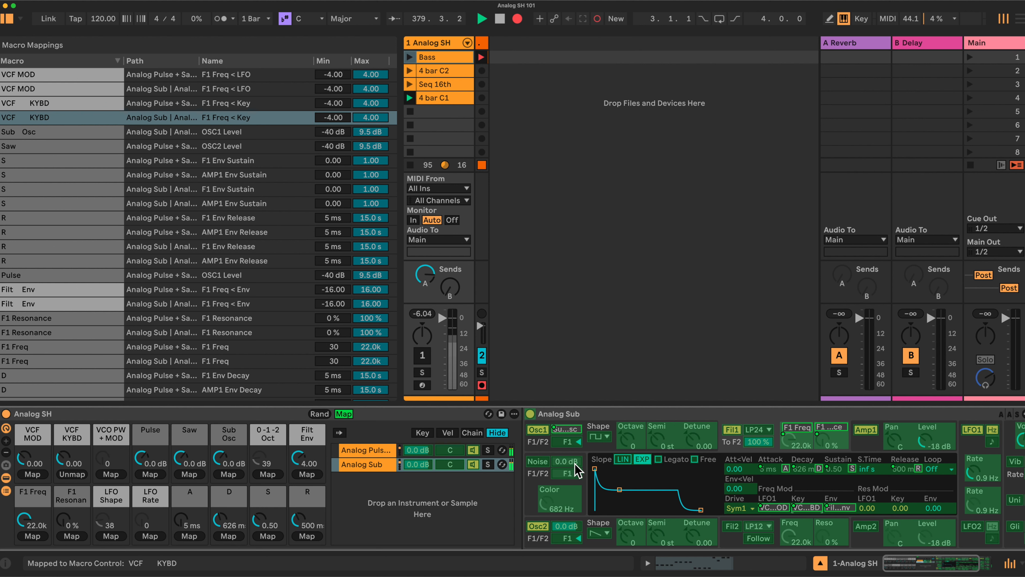
- Map the Osc1 pulse width and its LFO1 pulse width modulation of Analog Pulse + Saw to the VCO PW + MOD macro
click(370, 453)
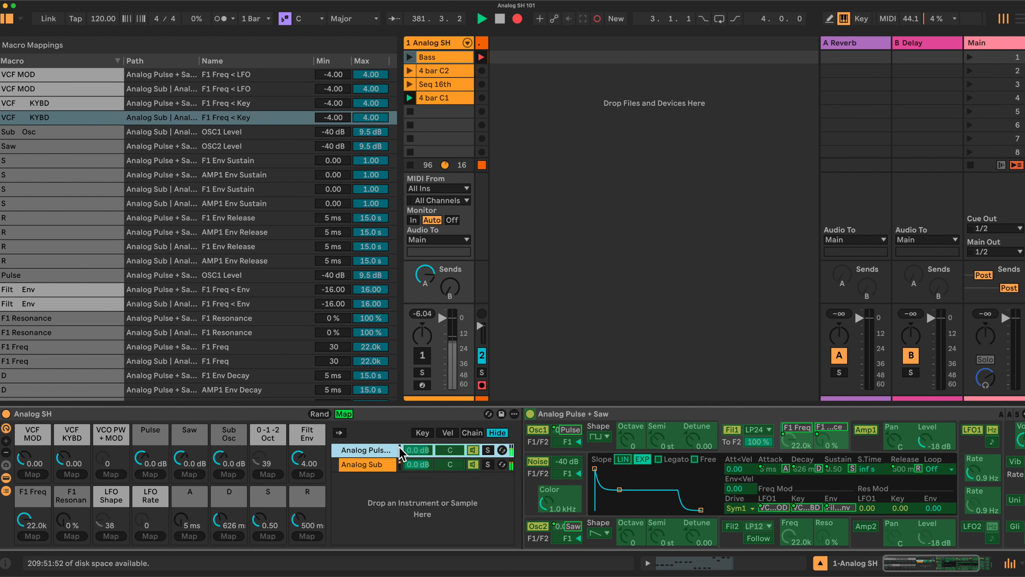
click(604, 450)
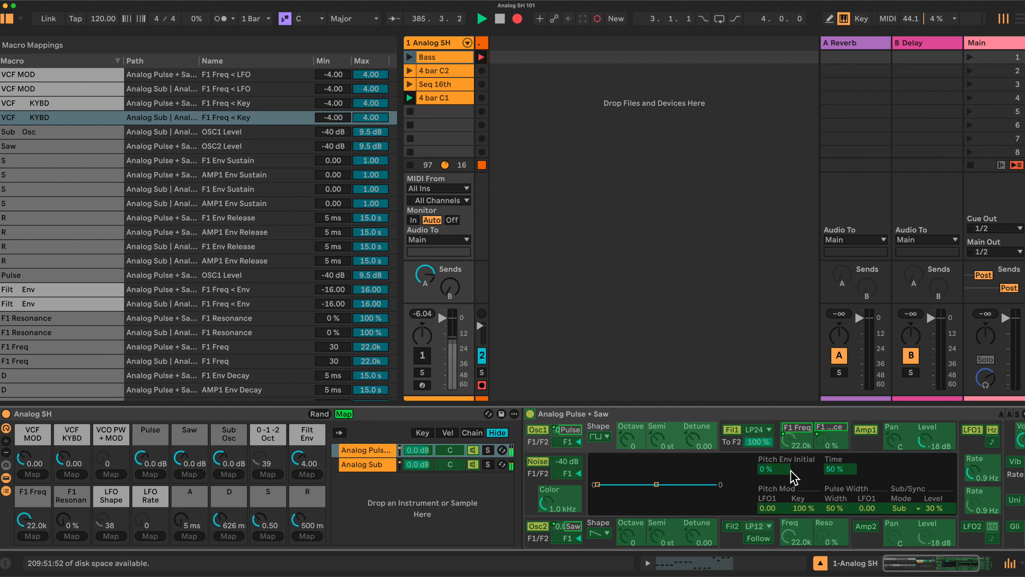
click(834, 508)
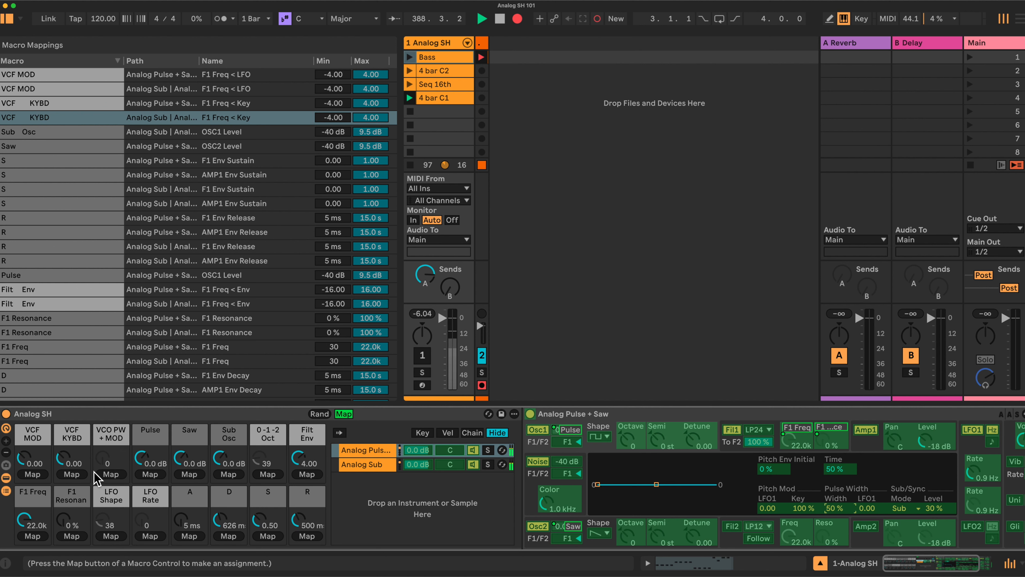
click(112, 473)
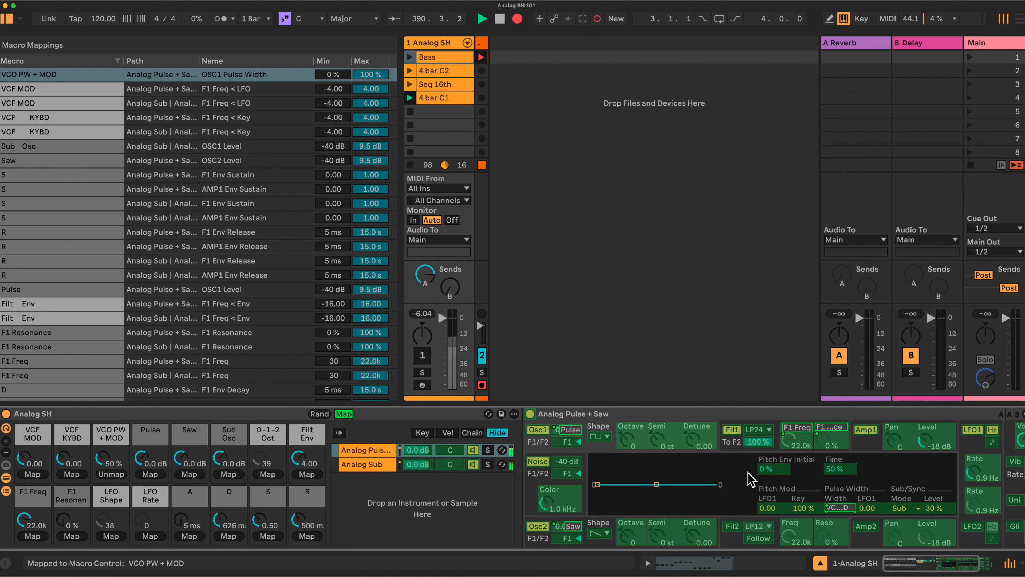
click(868, 509)
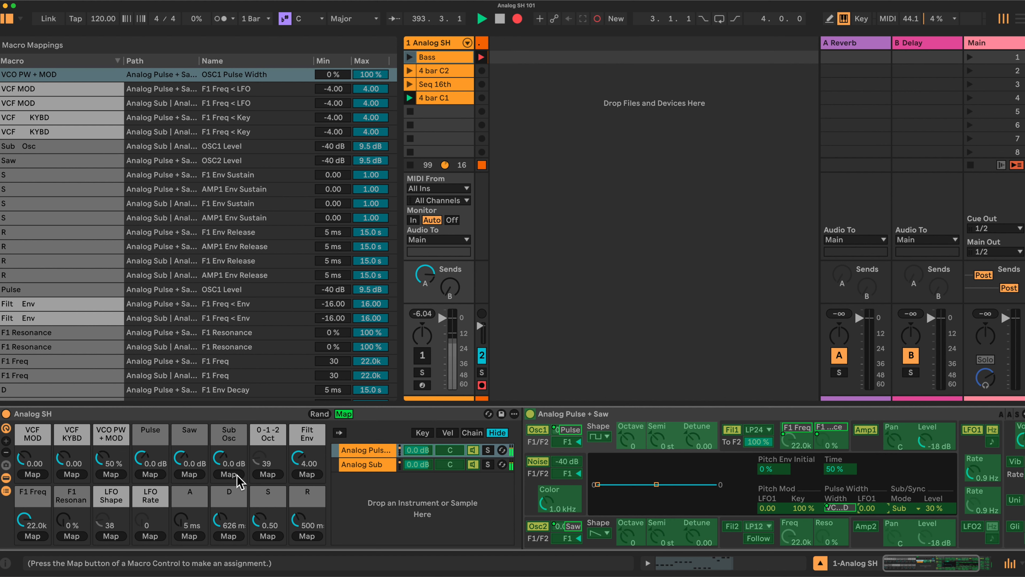
click(112, 472)
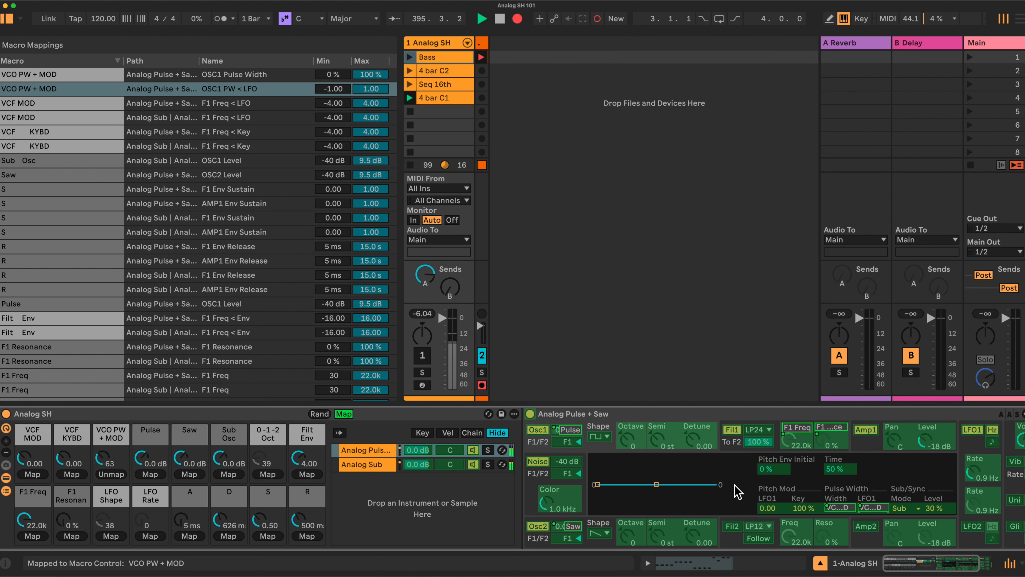
click(765, 508)
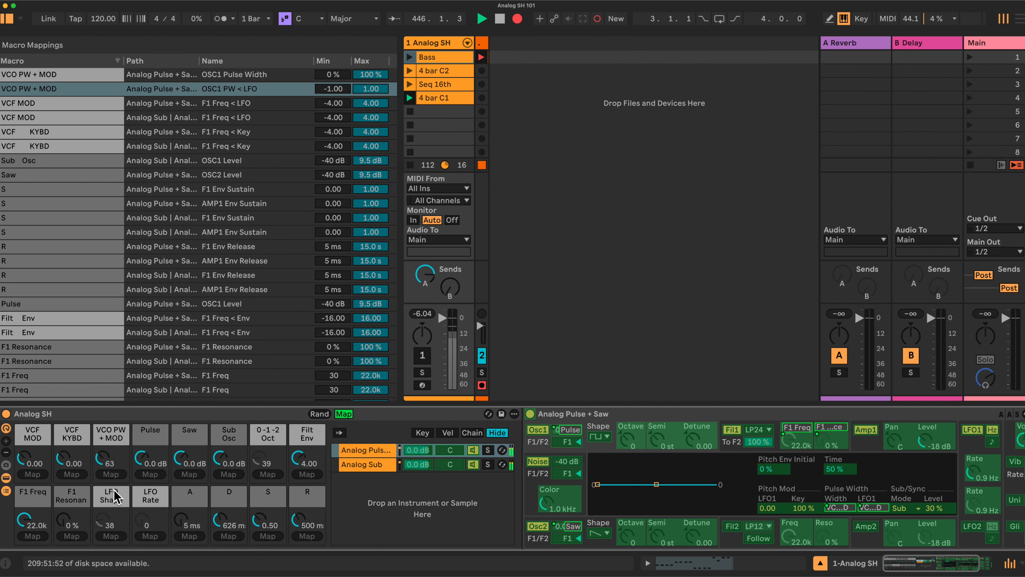
- Map the LFO1 rate and wave shape of Analog Pulse + Saw to the LFO Rate and LFO Shape macros
click(372, 447)
scroll(686, 441, right, 3)
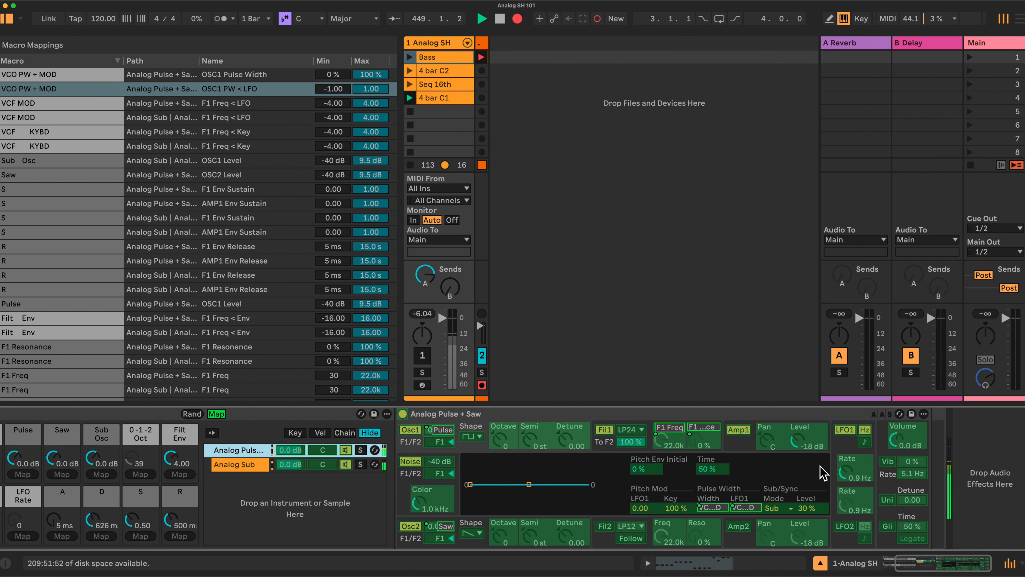
click(849, 468)
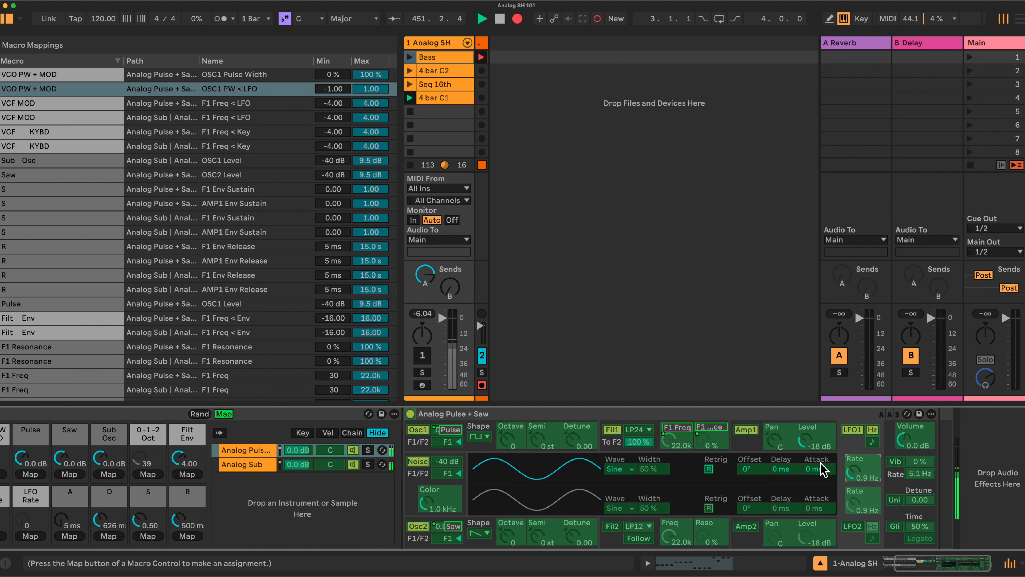
scroll(808, 469, left, 3)
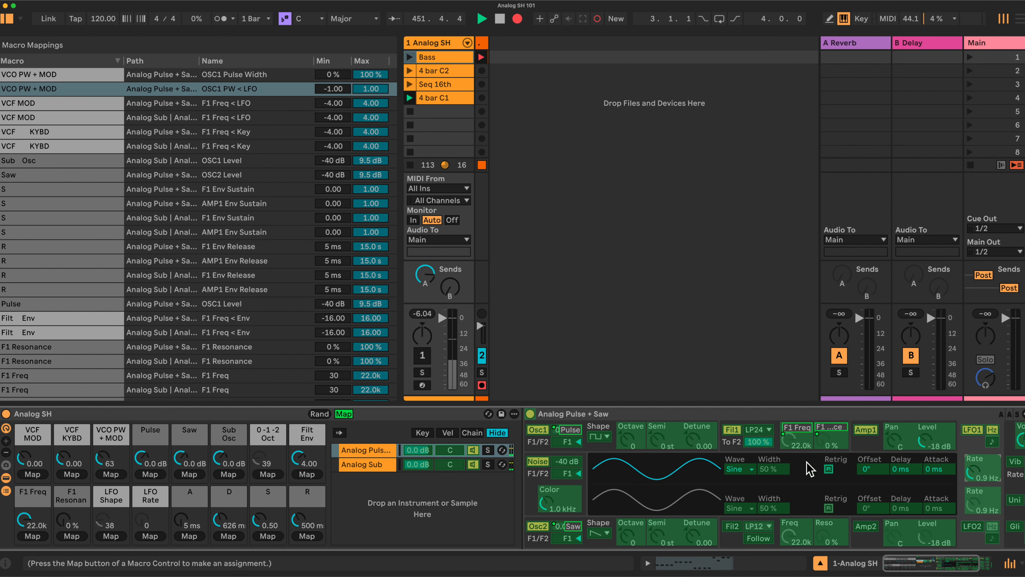
click(151, 536)
scroll(294, 516, right, 3)
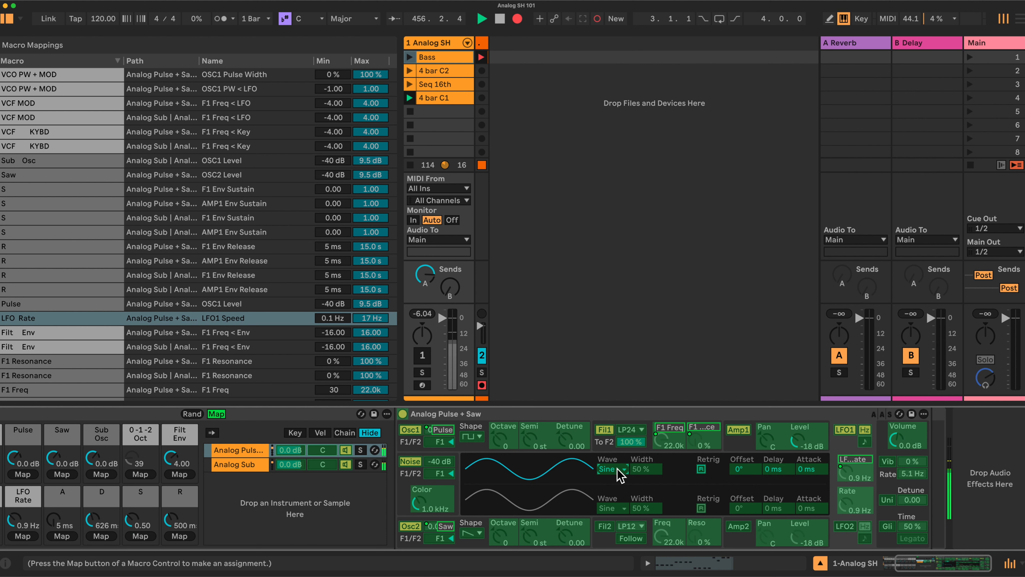
scroll(621, 476, left, 3)
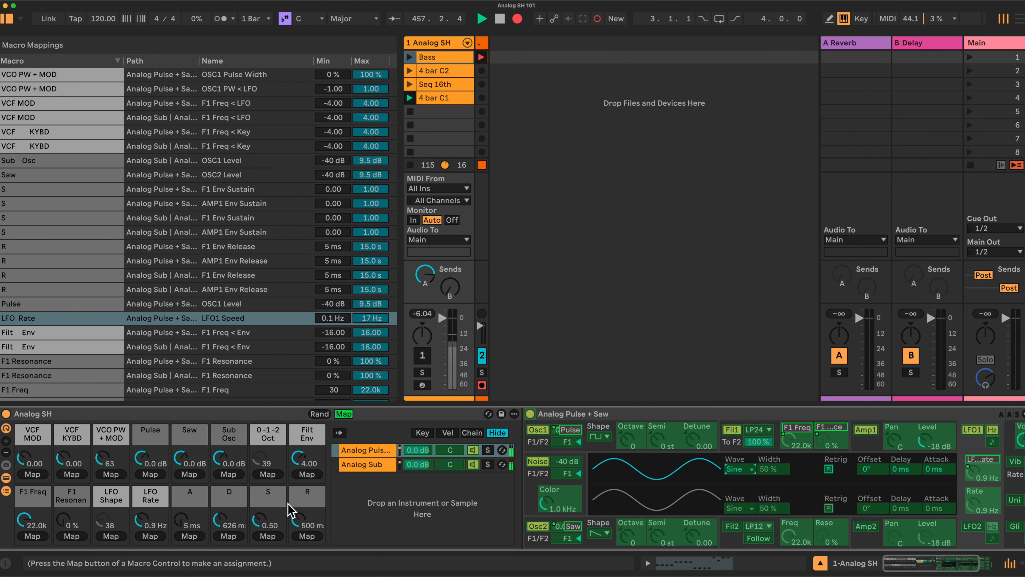
click(114, 537)
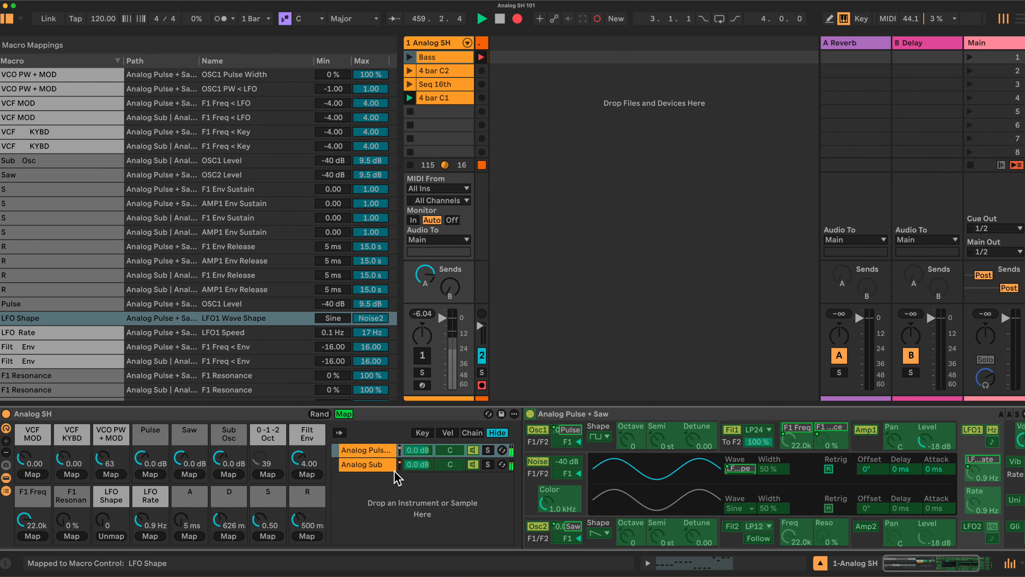
- Map the LFO1 rate and wave shape of Analog Sub to the LFO Rate and LFO Shape macros
click(366, 464)
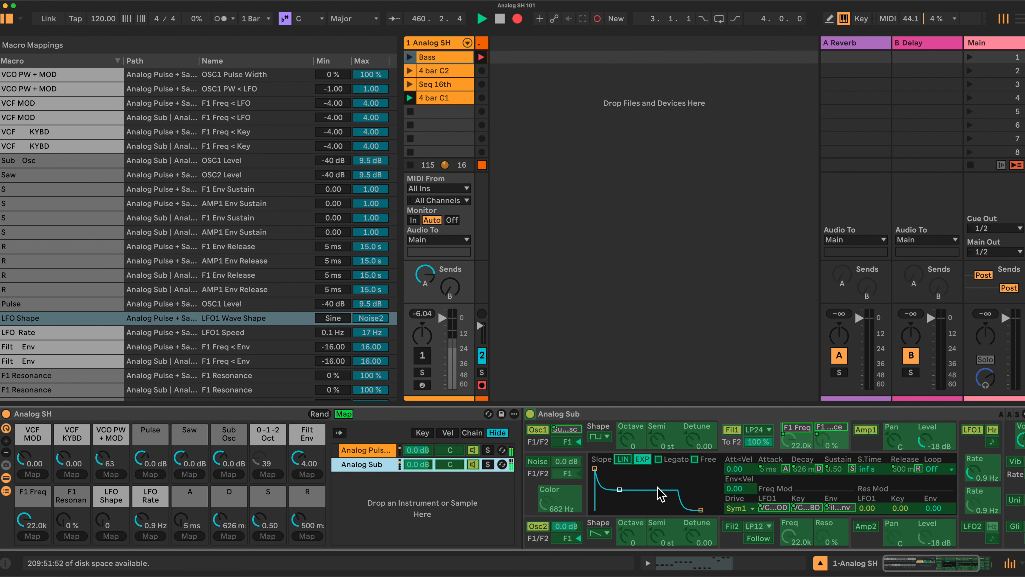
scroll(662, 492, right, 5)
click(848, 479)
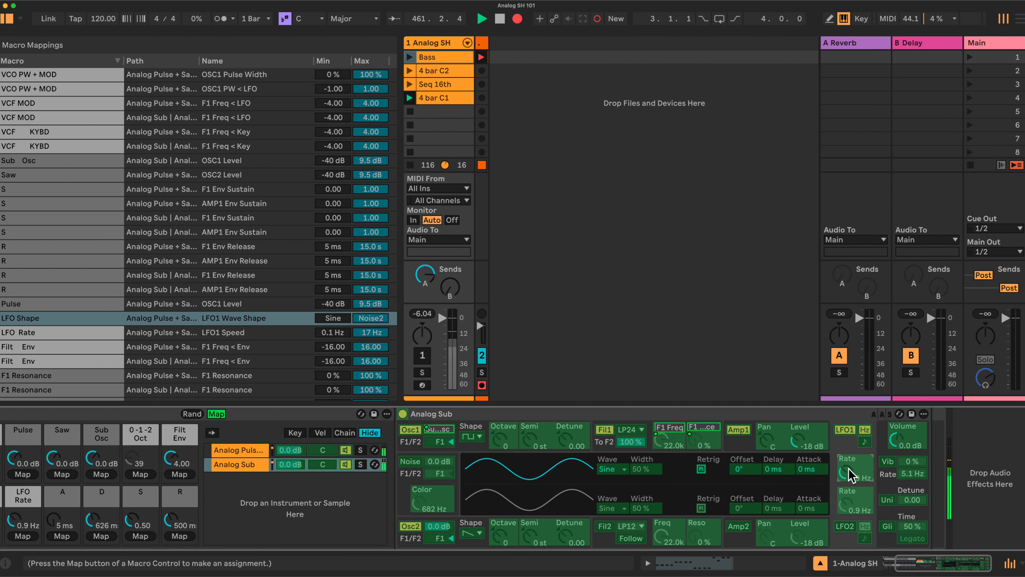
click(24, 536)
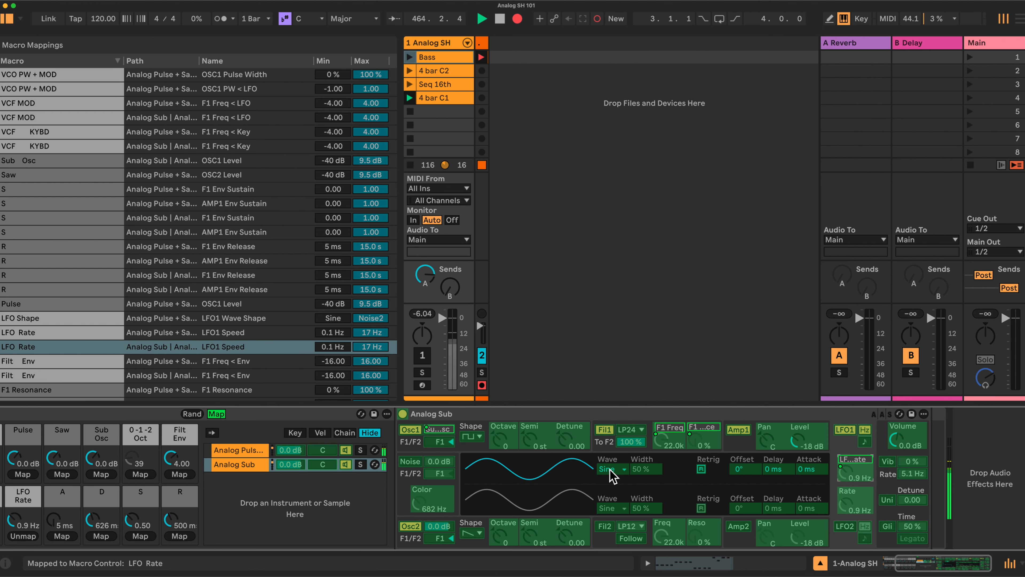
scroll(613, 477, left, 5)
click(737, 470)
click(113, 536)
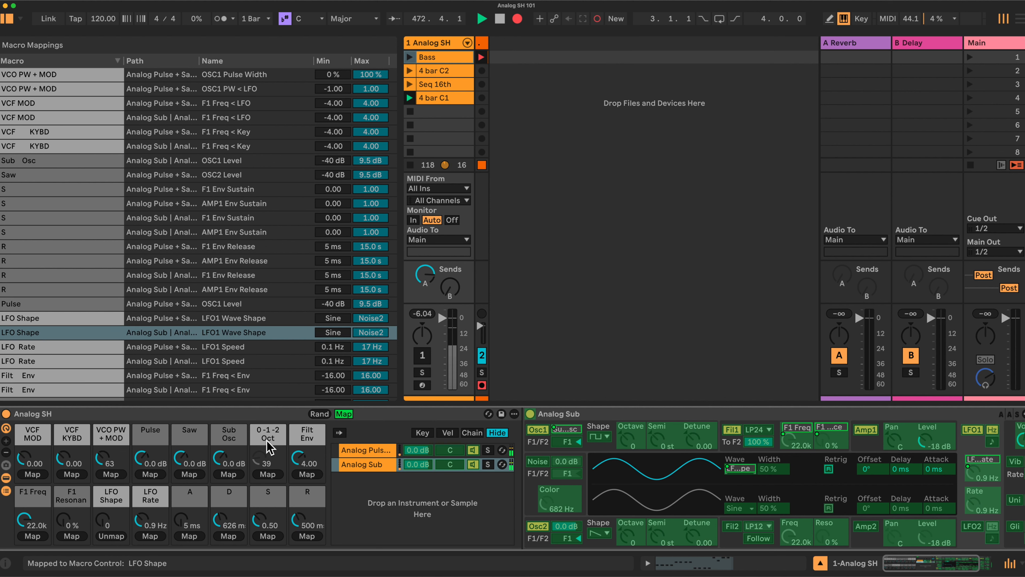
- Map the Osc1 octave of Analog Sub to the 0-1-2 Oct macro
click(370, 465)
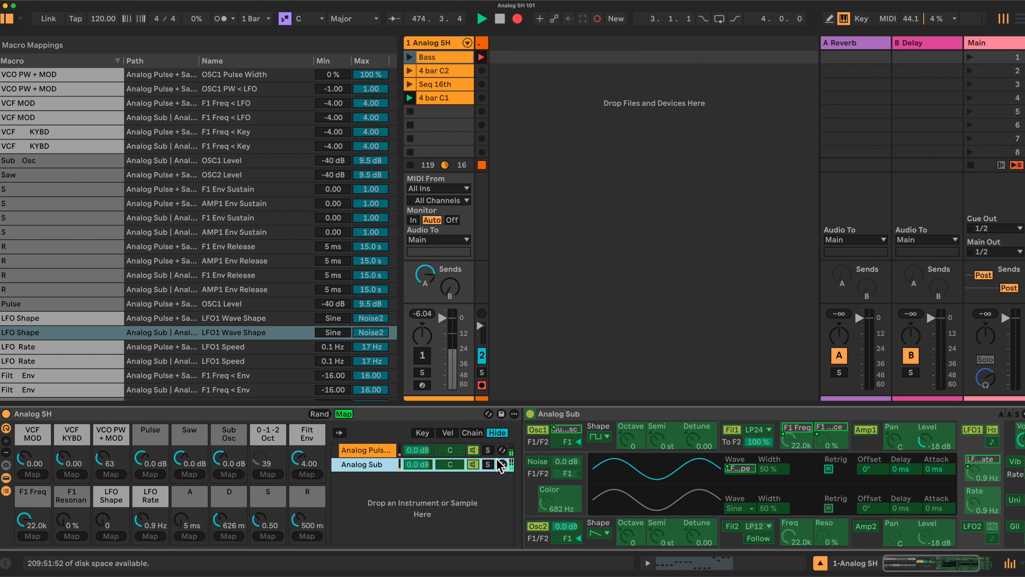
click(629, 440)
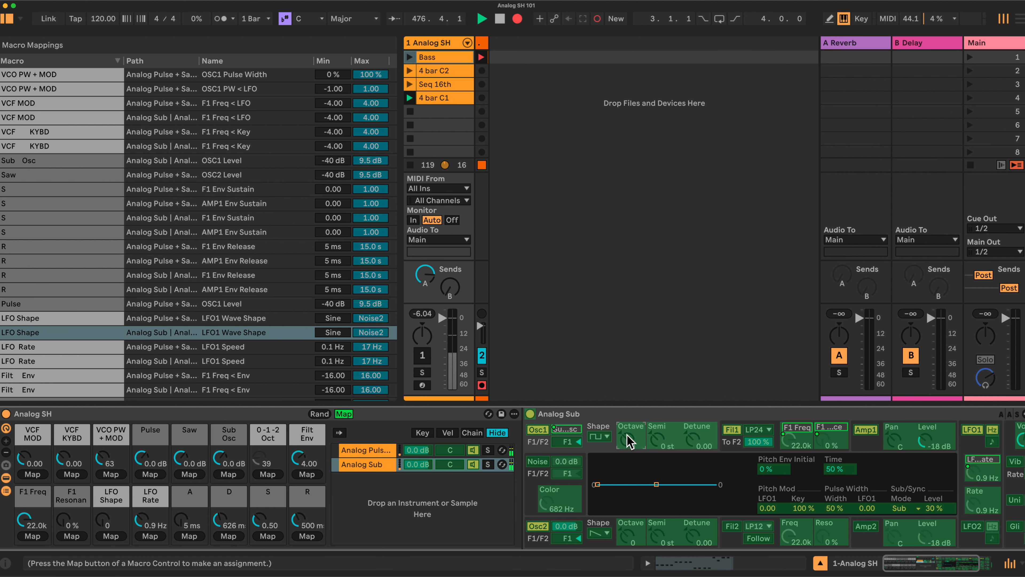
click(268, 474)
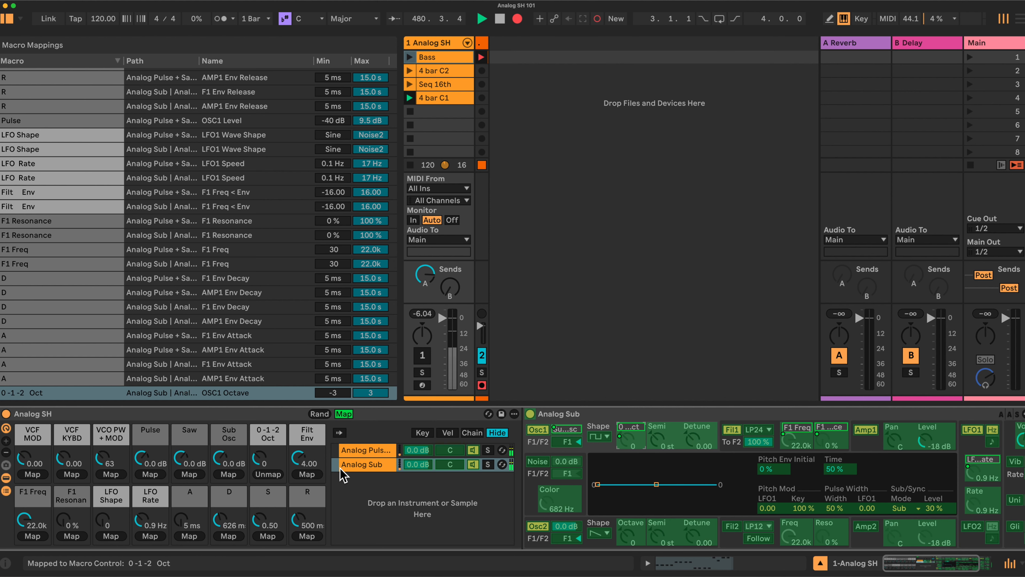
- For the VCO PW + MOD macro, set the OSC1 Pulse Width range to 100 % minimum and 2 % maximum, and the OSC1 PW < LFO minimum to 0
scroll(318, 210, up, 5)
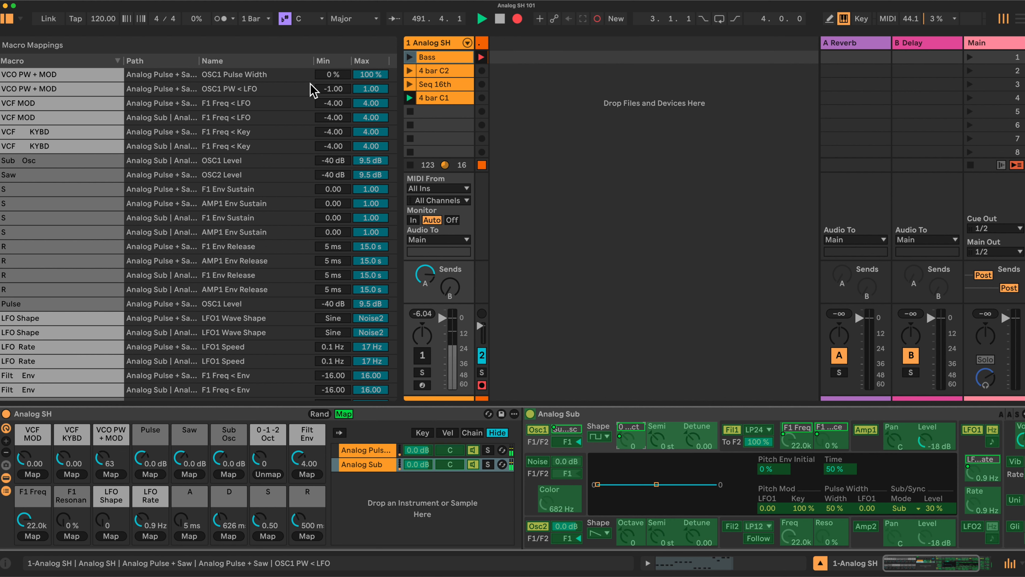
click(338, 75)
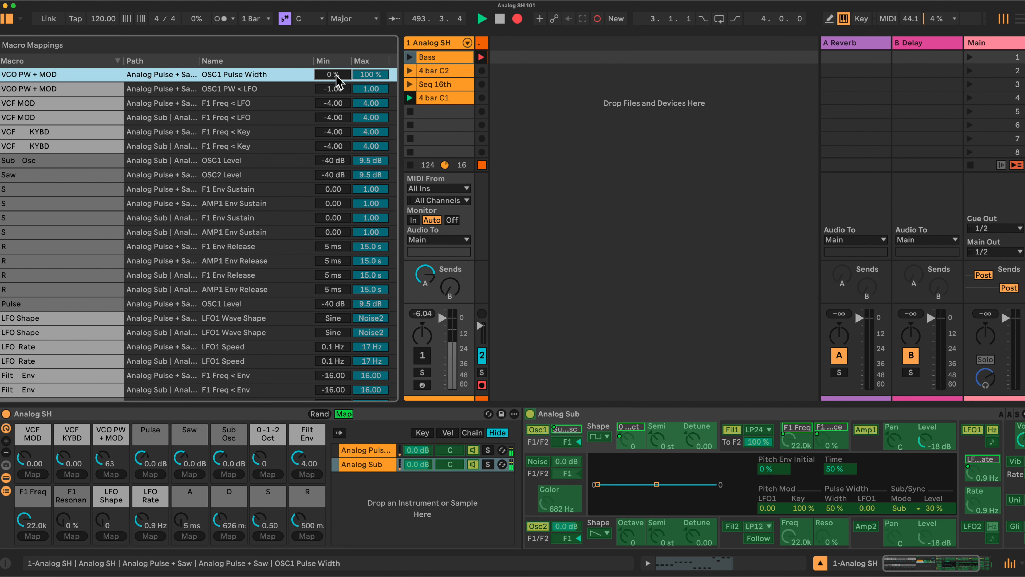
text(100)
key(Return)
click(367, 76)
text(2)
key(Return)
click(336, 89)
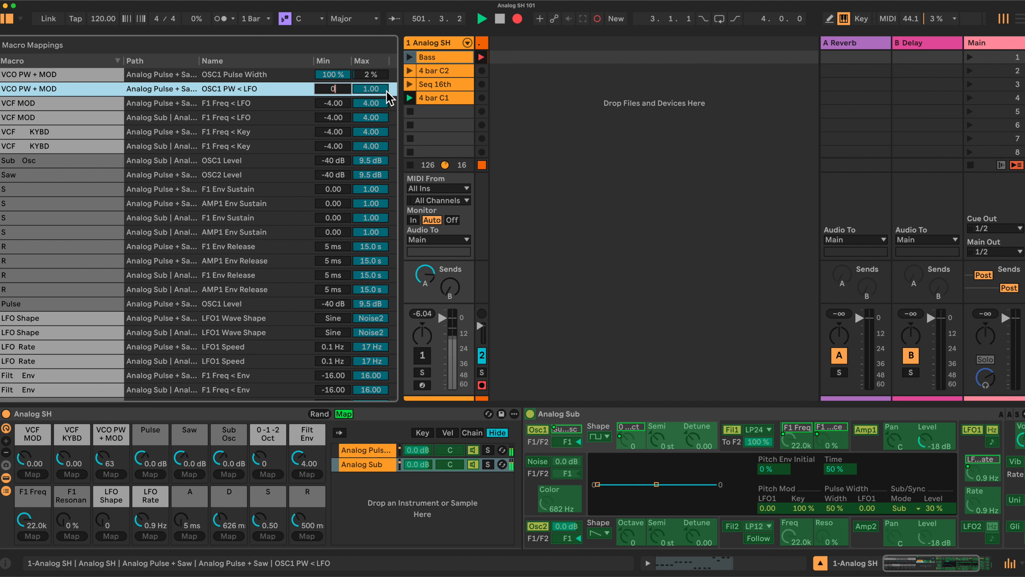
click(373, 90)
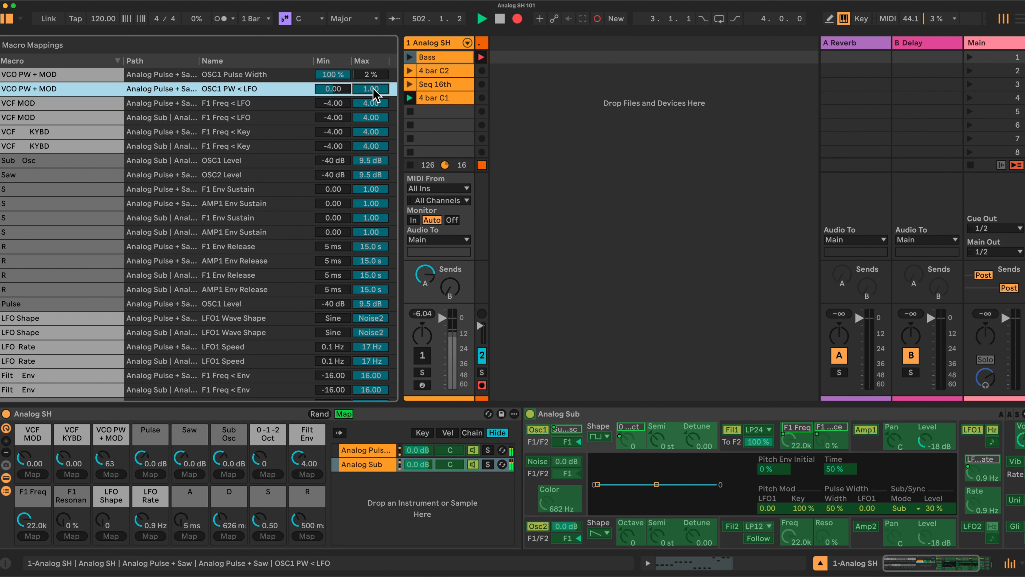
- Set the minimum of both VCF MOD F1 Freq < LFO mappings to 0
click(340, 103)
text(0)
click(340, 117)
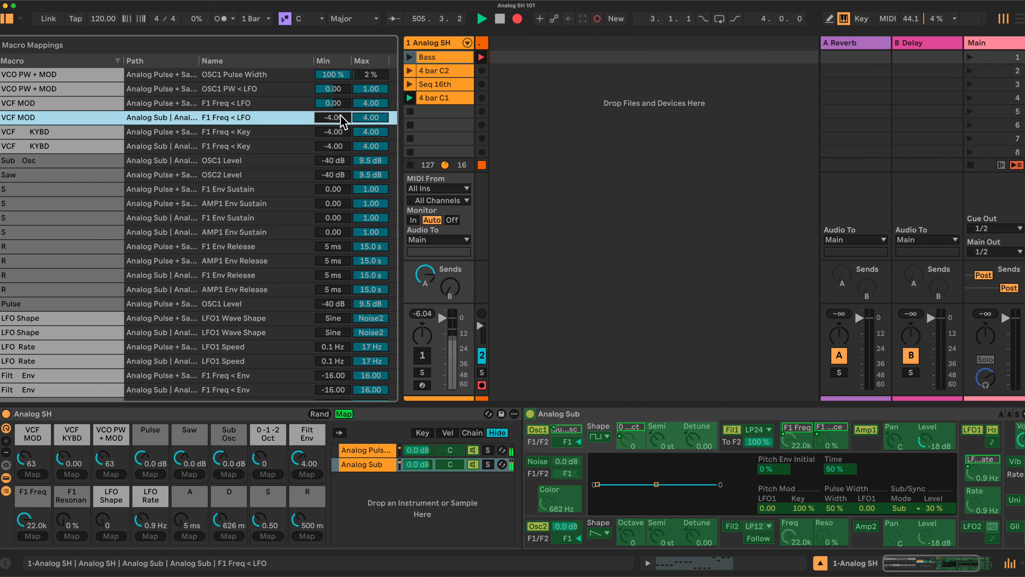
text(0)
- Set both VCF KYBD F1 Freq < Key mappings to a minimum of 0 and a maximum of 1
click(341, 131)
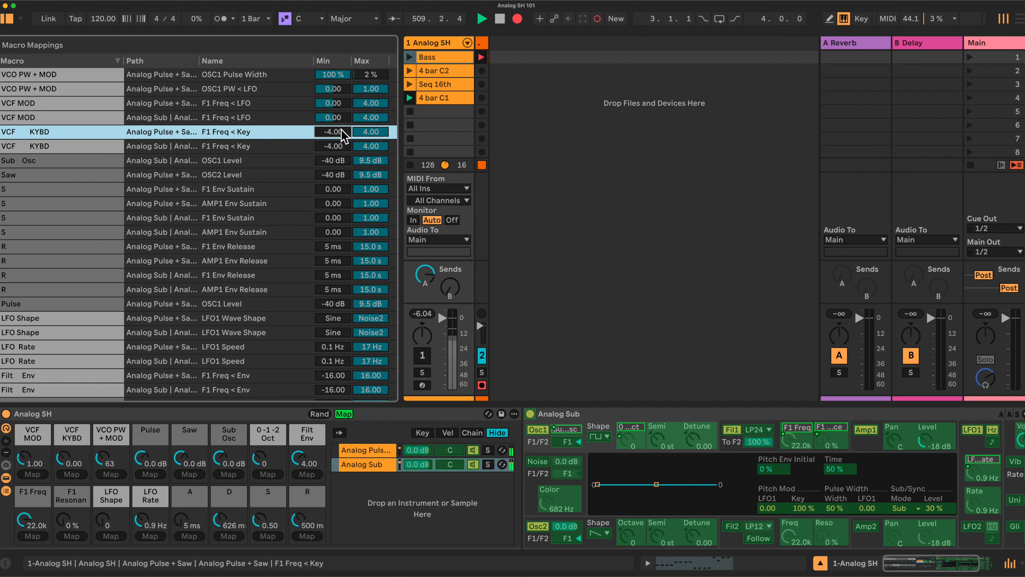
text(0)
click(370, 133)
text(1)
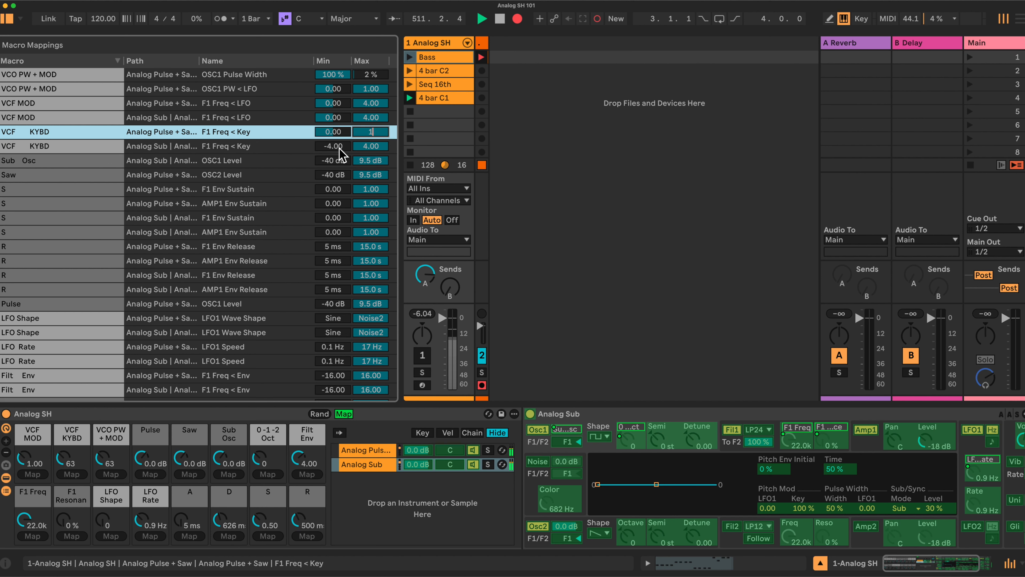
click(339, 147)
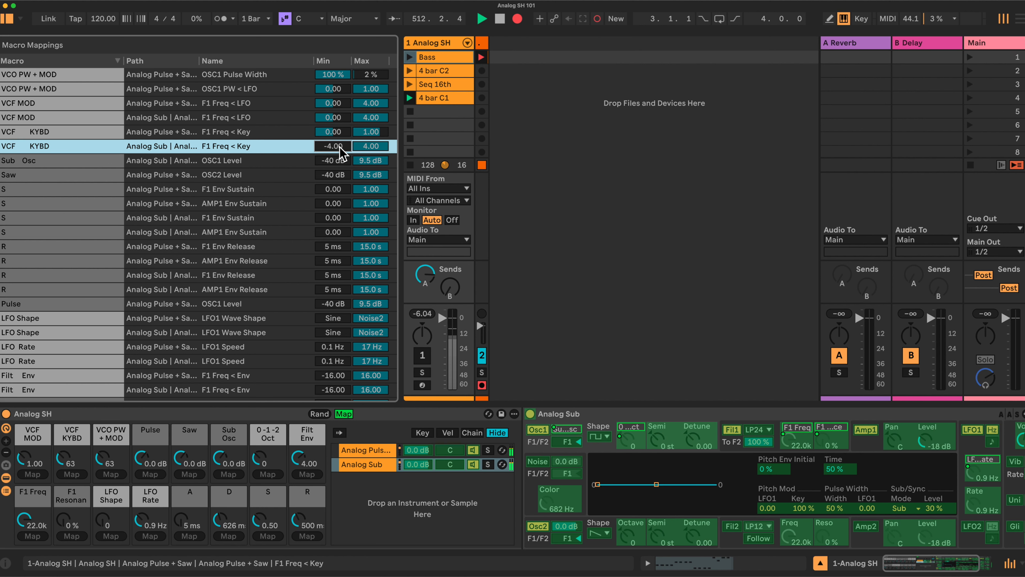
text(0)
click(367, 148)
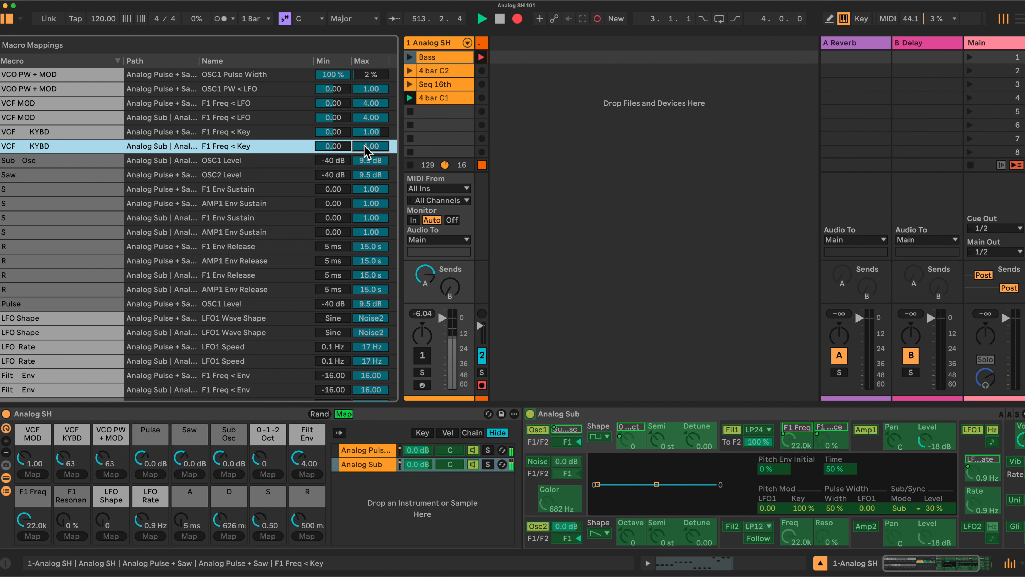
text(1)
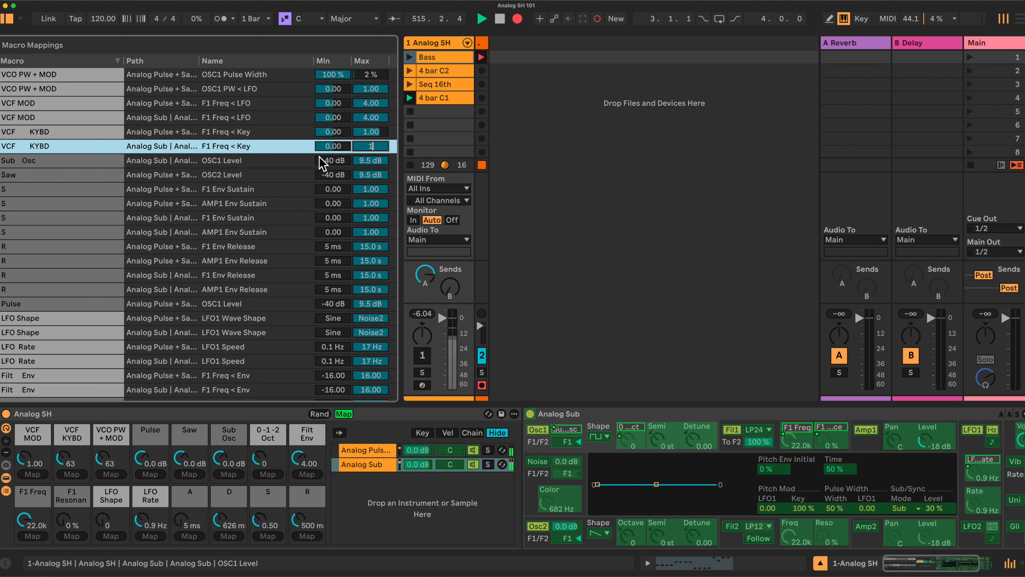
- Set the maximum level of the Sub Osc and Saw macro mappings to 0 dB
click(366, 161)
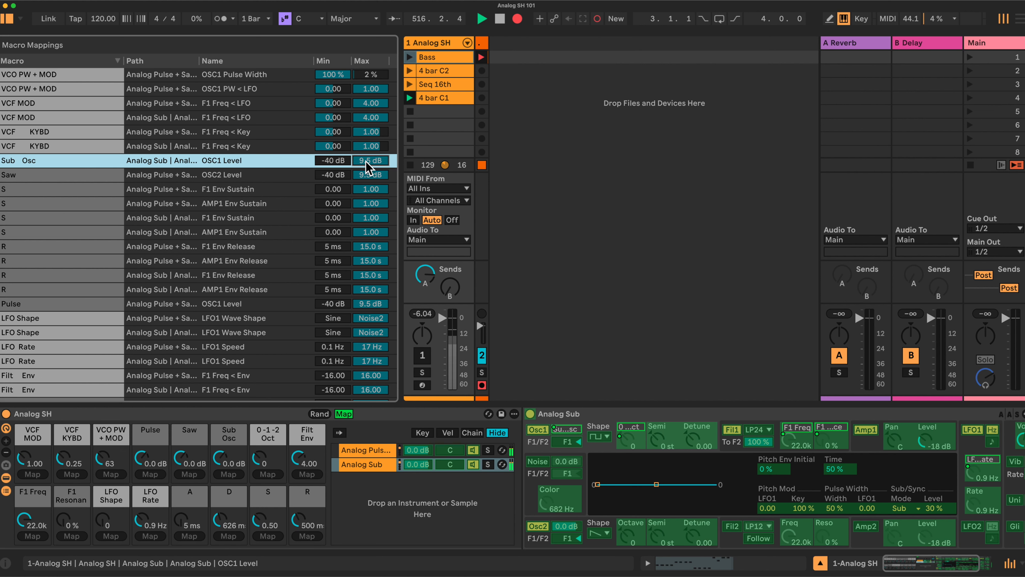
text(0)
click(367, 178)
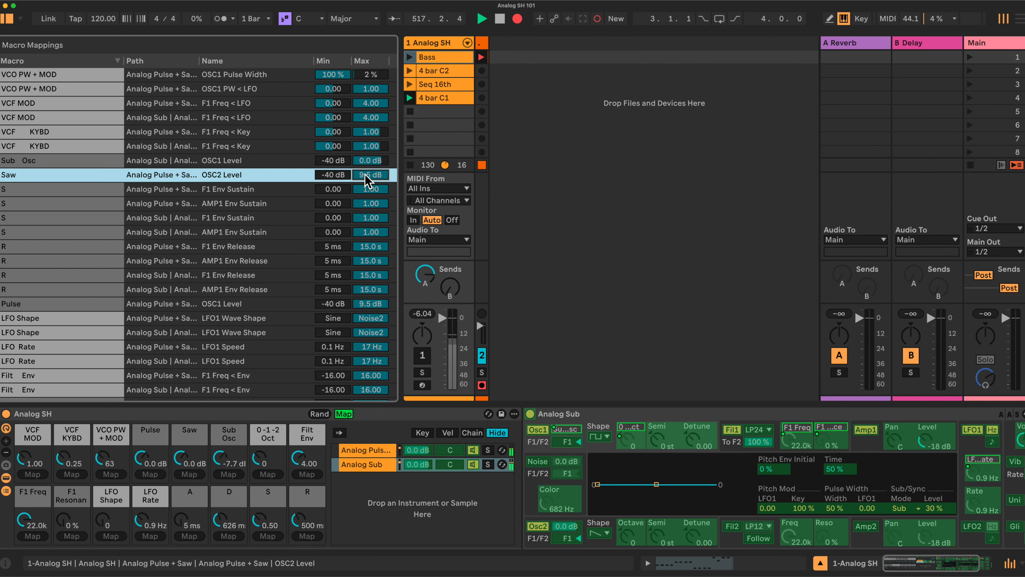
text(0)
click(367, 189)
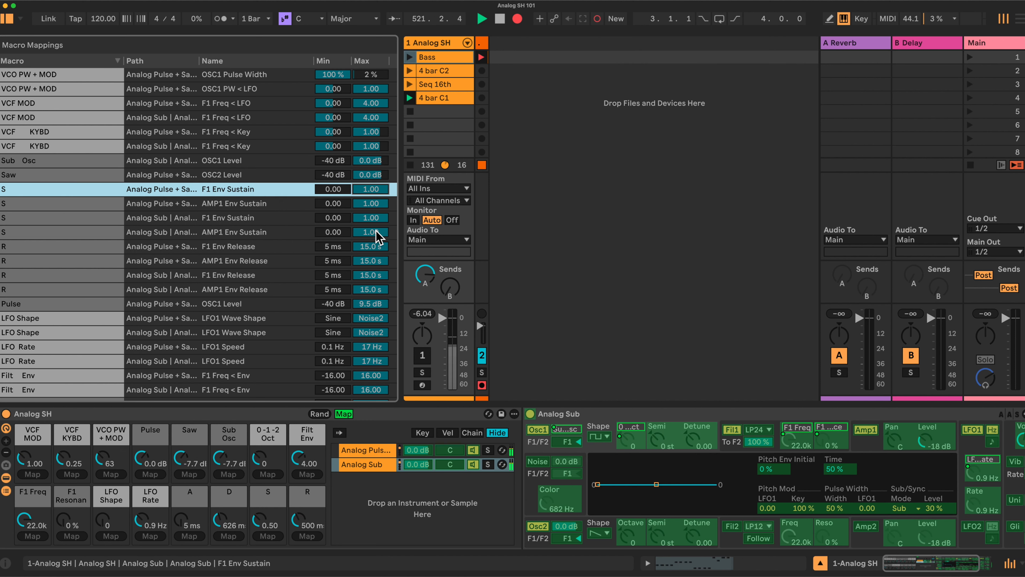
- Set the maximum of all four R macro envelope release mappings to 13 s
click(376, 247)
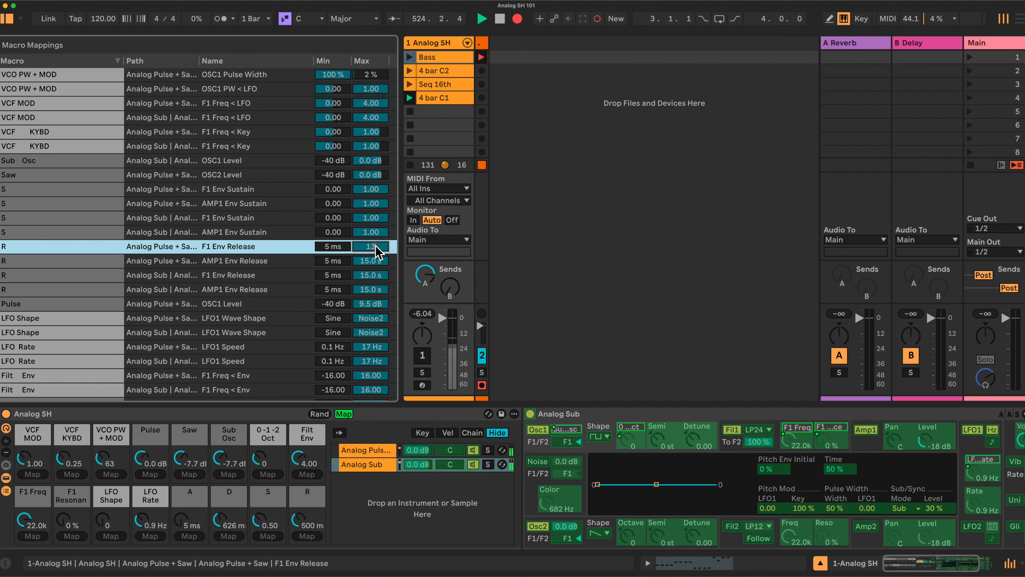
click(368, 265)
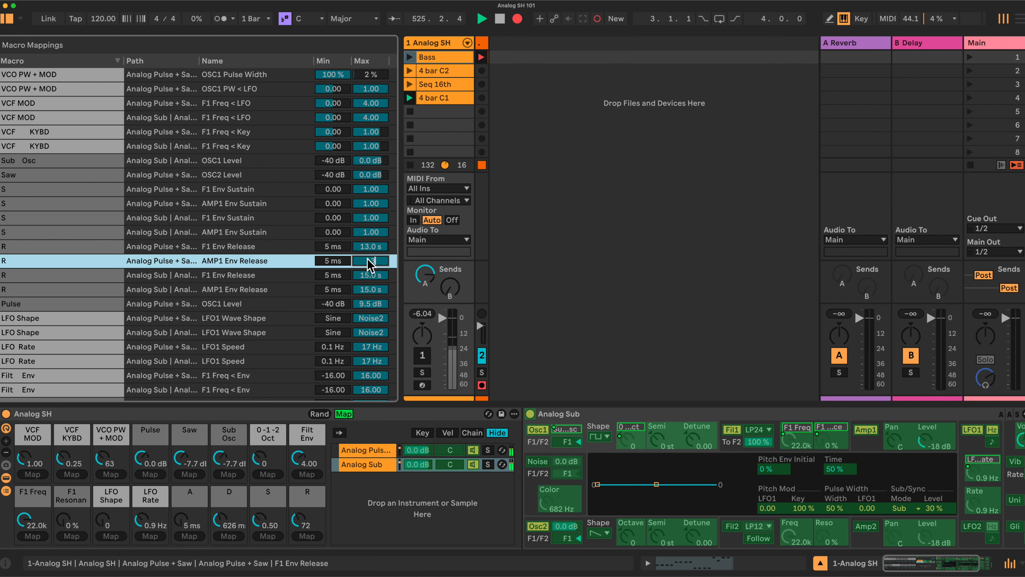
click(368, 275)
text(13)
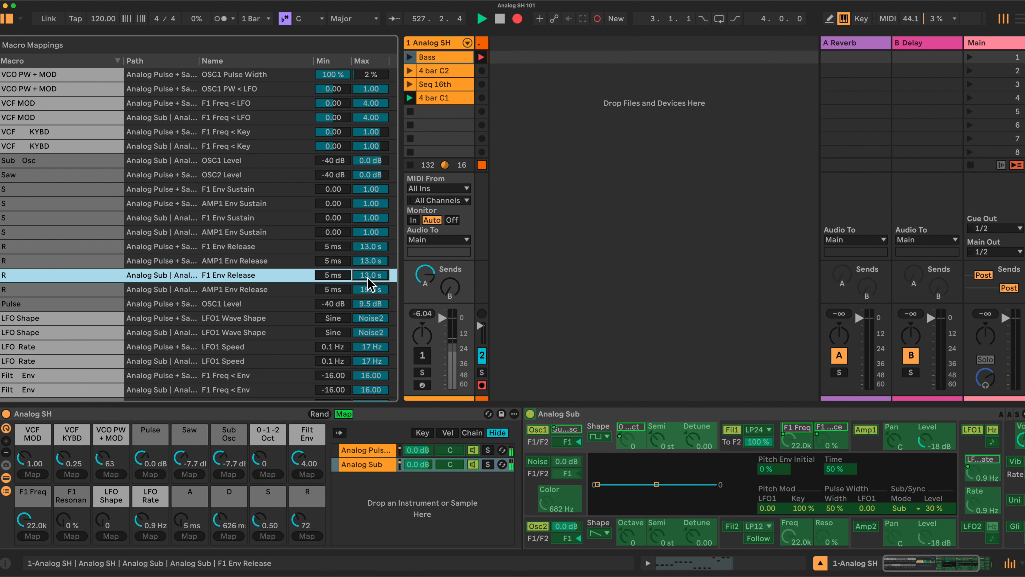
click(369, 289)
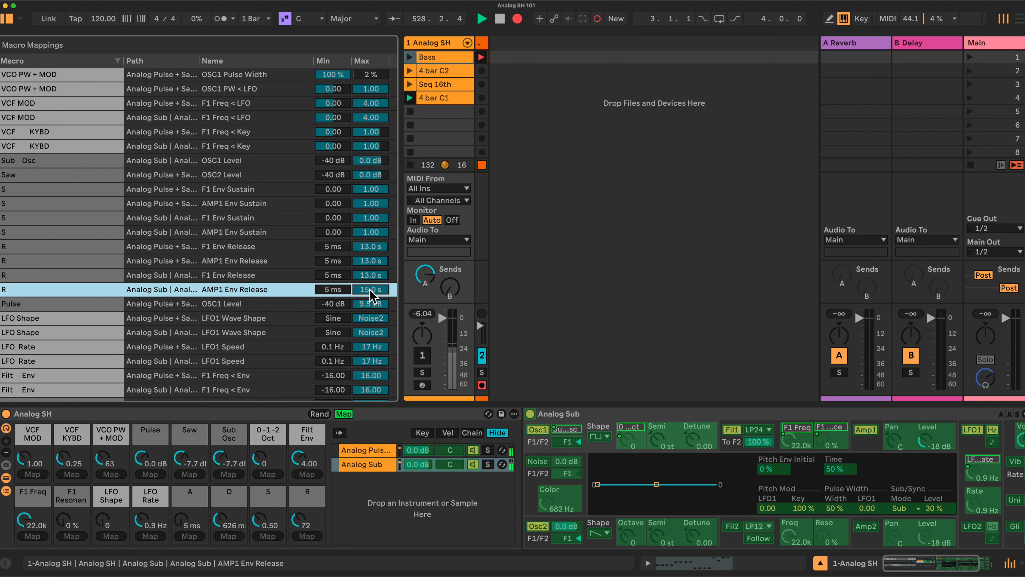
text(13)
- Set the maximum of the Pulse macro's OSC1 Level mapping to 0 dB
click(378, 302)
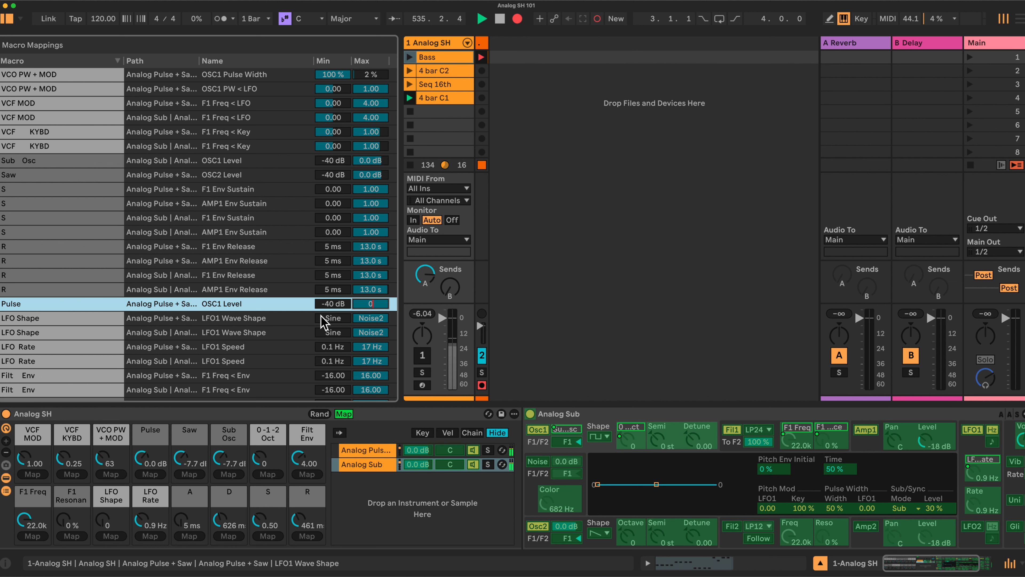
key(Return)
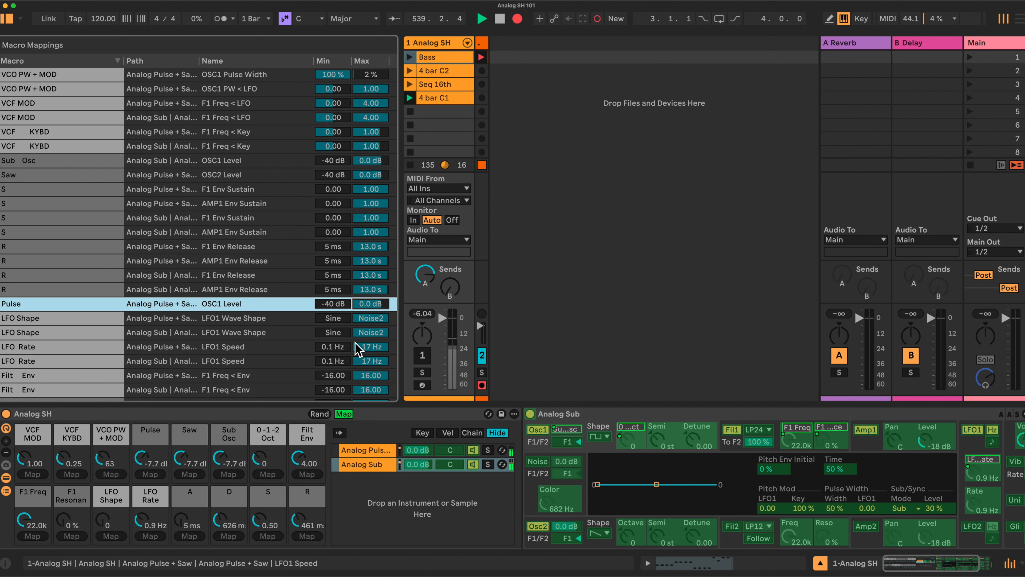
click(339, 348)
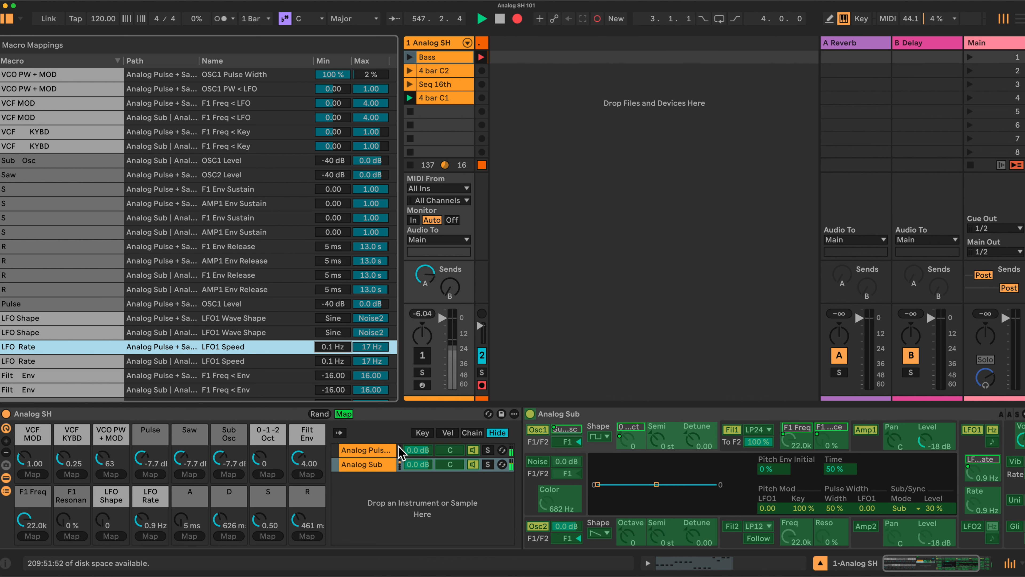
- Map the LFO1 on/off switch of the Analog Pulse + Saw chain to the LFO Rate macro
scroll(422, 446, right, 2)
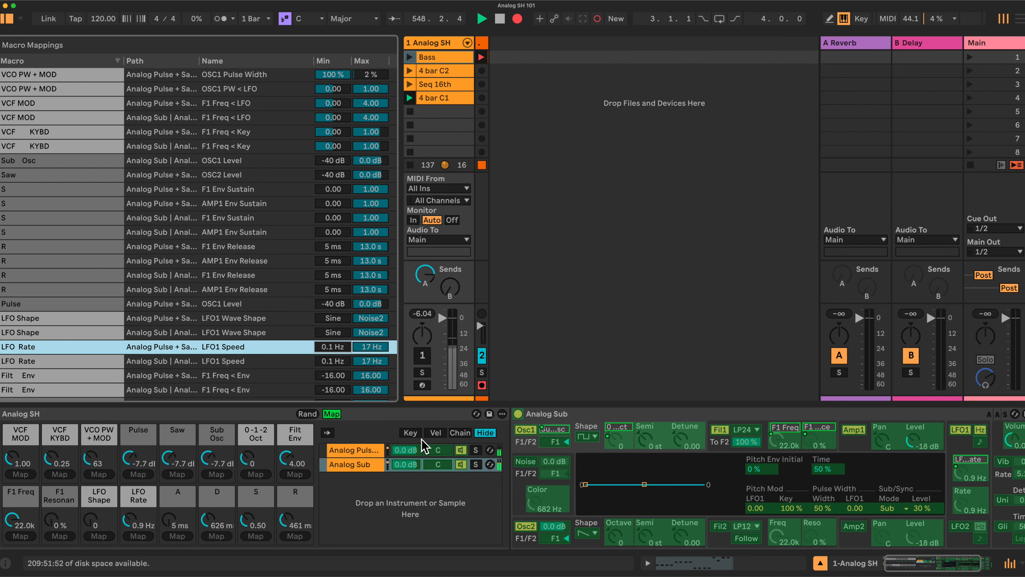
click(363, 469)
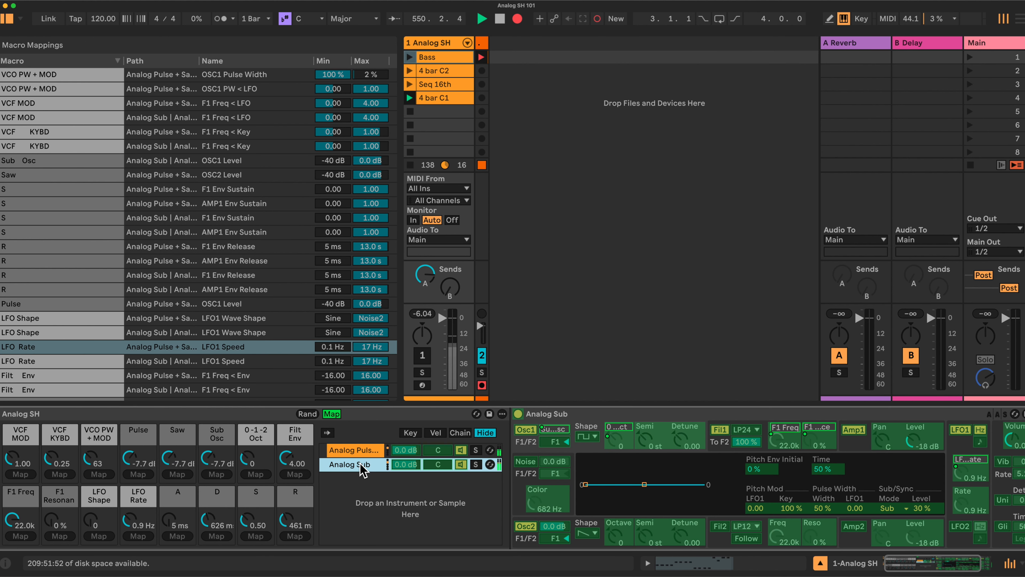
click(355, 450)
scroll(408, 457, right, 4)
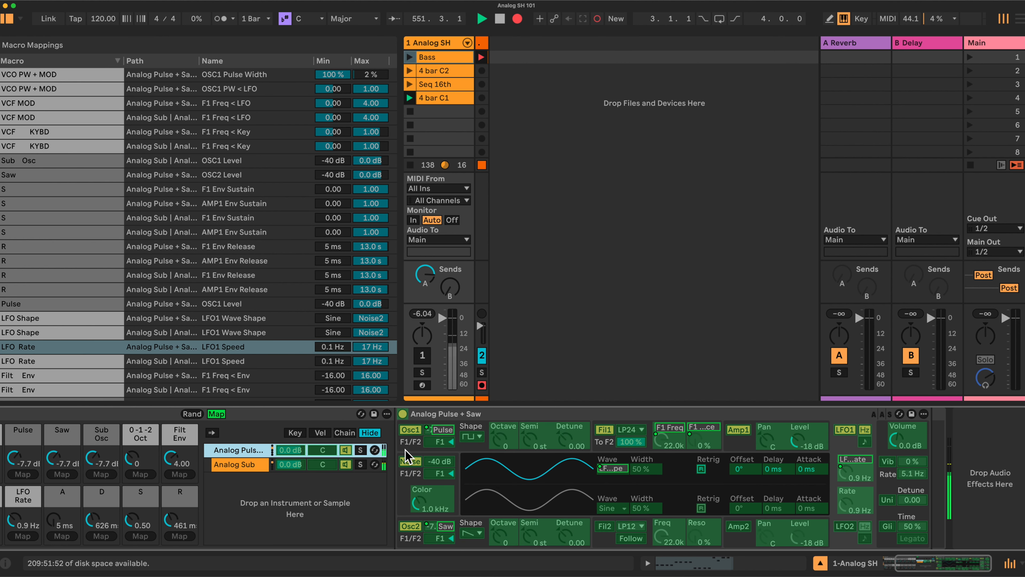
click(847, 430)
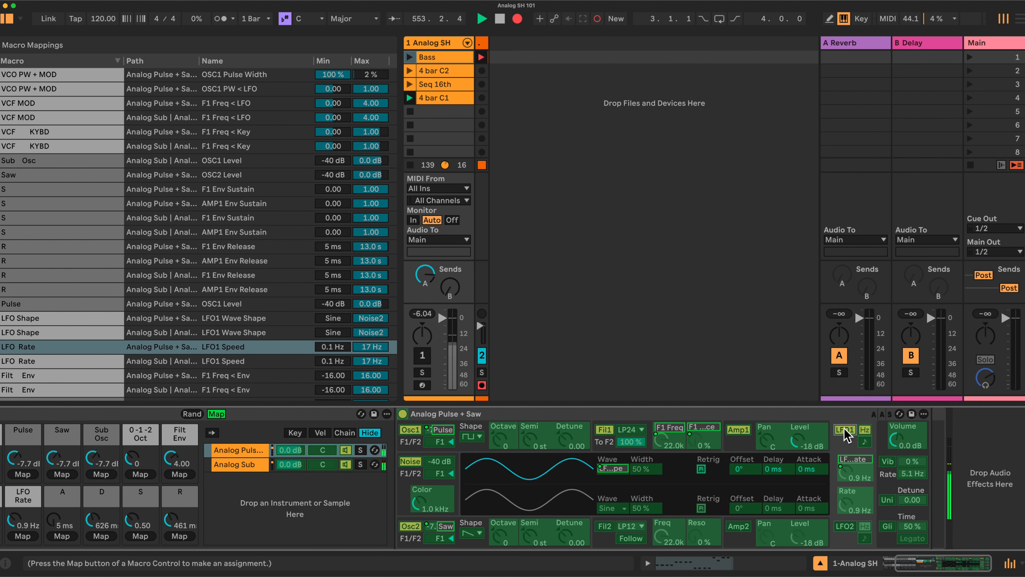
scroll(309, 477, left, 4)
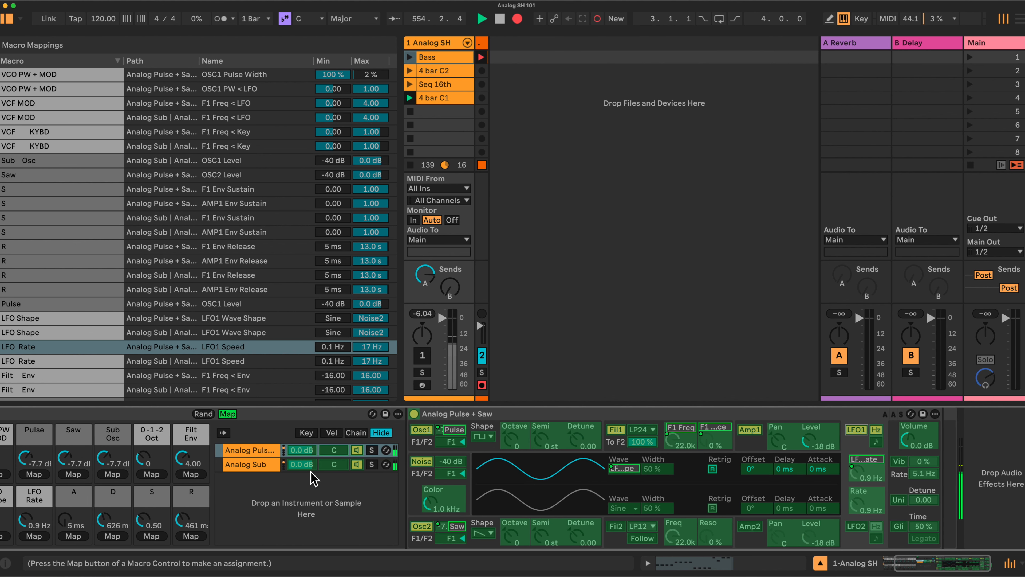
click(151, 536)
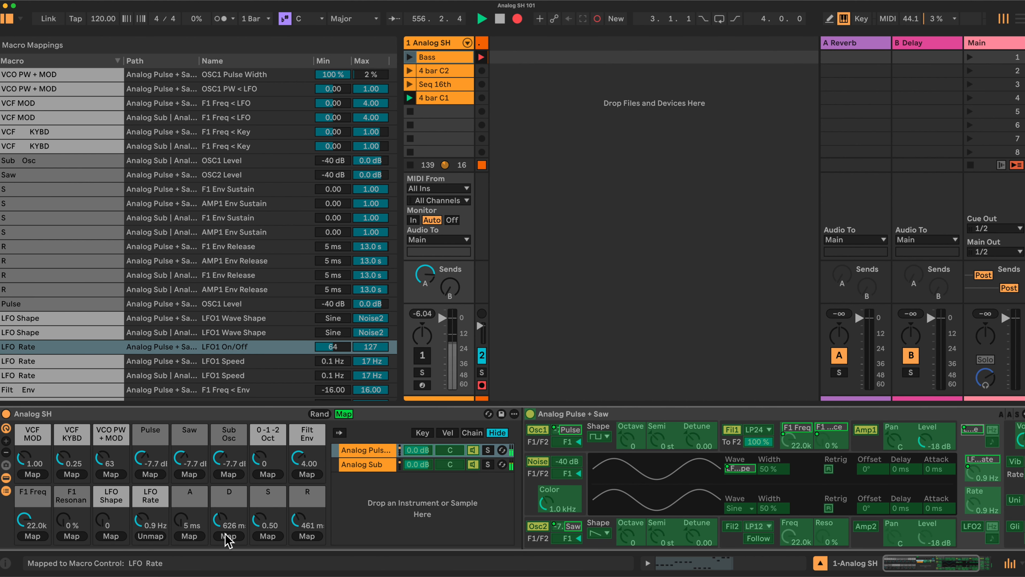
- Map the LFO1 on/off switch of the Analog Sub chain to the LFO Rate macro
click(379, 469)
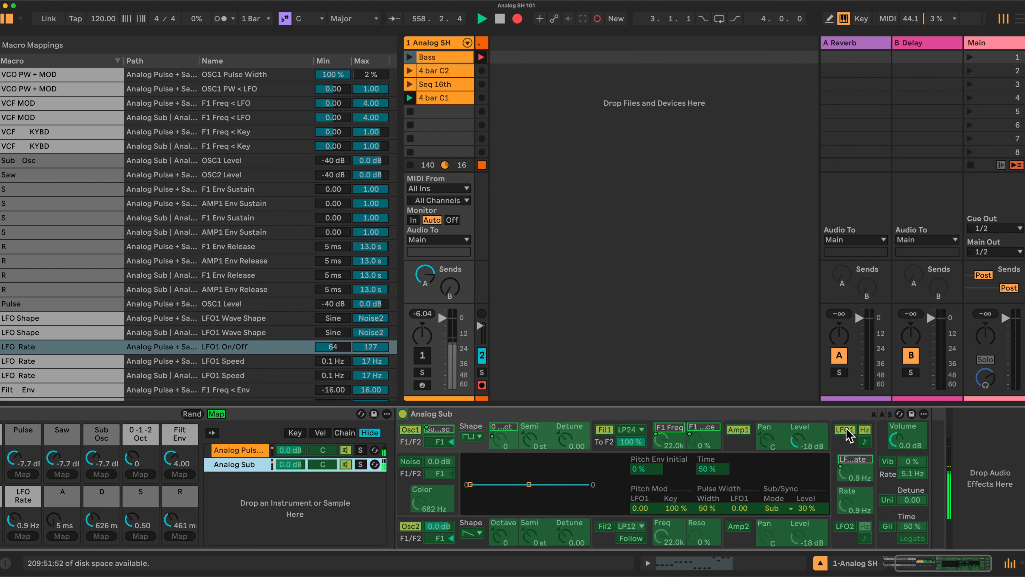
click(846, 430)
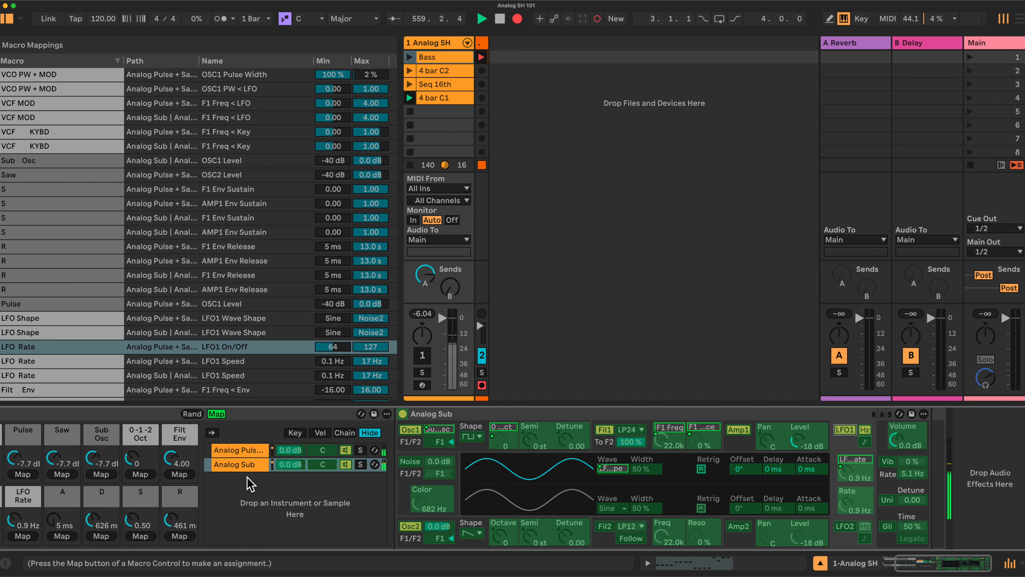
scroll(227, 484, left, 4)
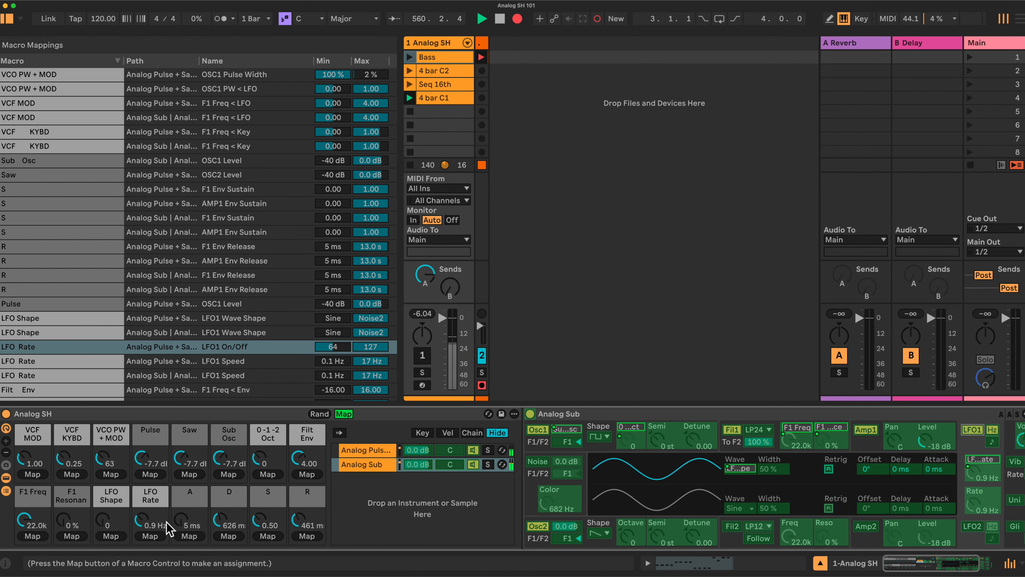
click(150, 536)
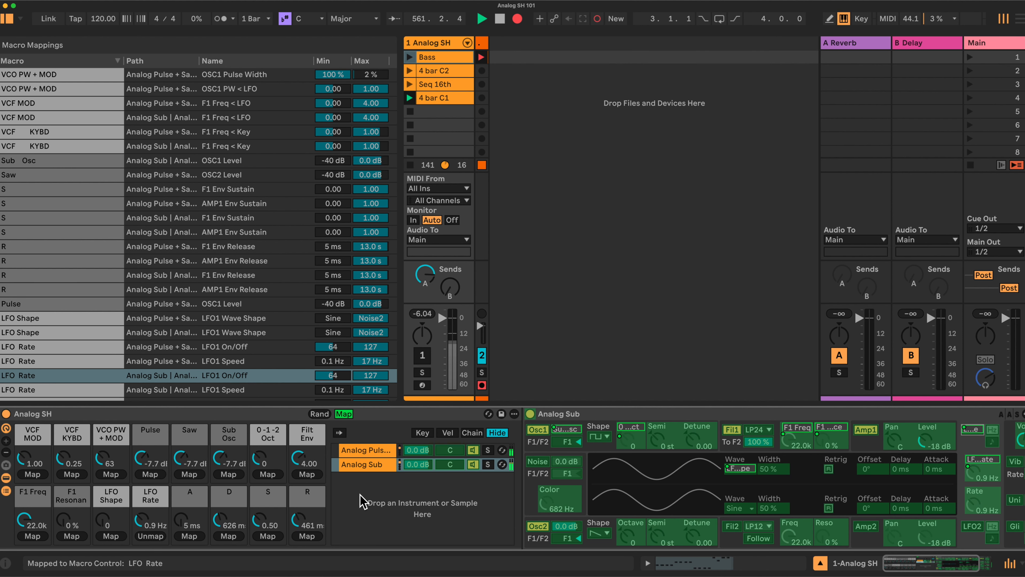
- Turn the LFO Rate macro down to 0.1 Hz
scroll(361, 502, right, 2)
scroll(361, 501, left, 2)
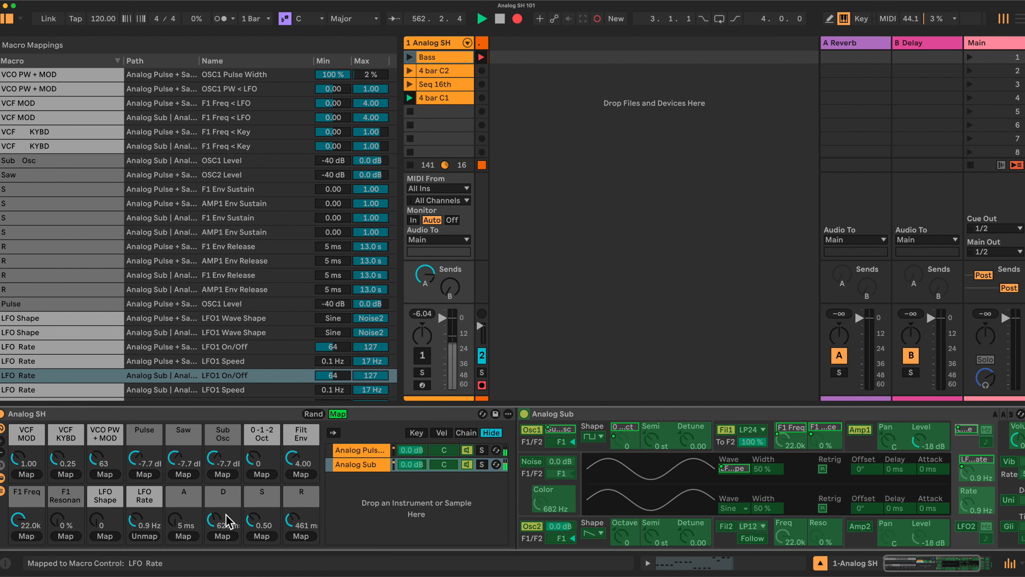
drag(139, 524, 140, 536)
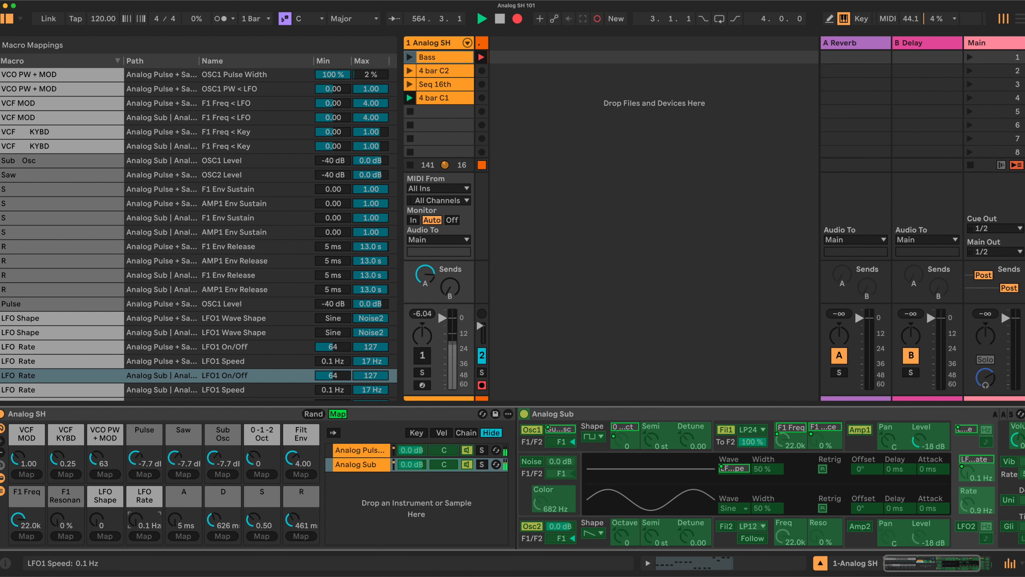
mouse_move(139, 525)
mouse_down()
mouse_move(140, 487)
mouse_move(140, 545)
mouse_move(139, 487)
mouse_move(140, 525)
mouse_up()
drag(152, 487, 138, 543)
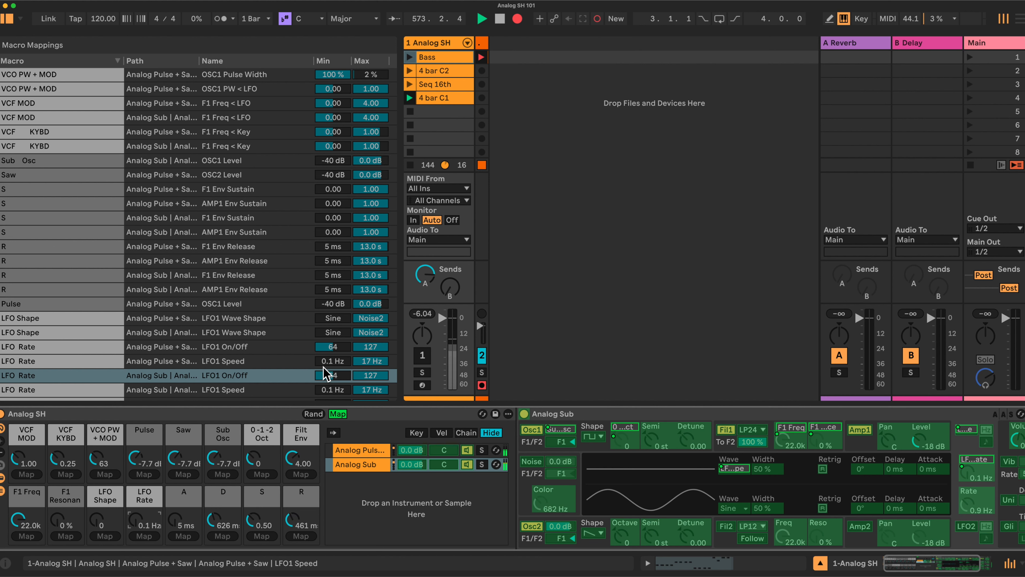
- Set the minimum of both LFO1 On/Off mappings on the LFO Rate macro to 2
click(342, 346)
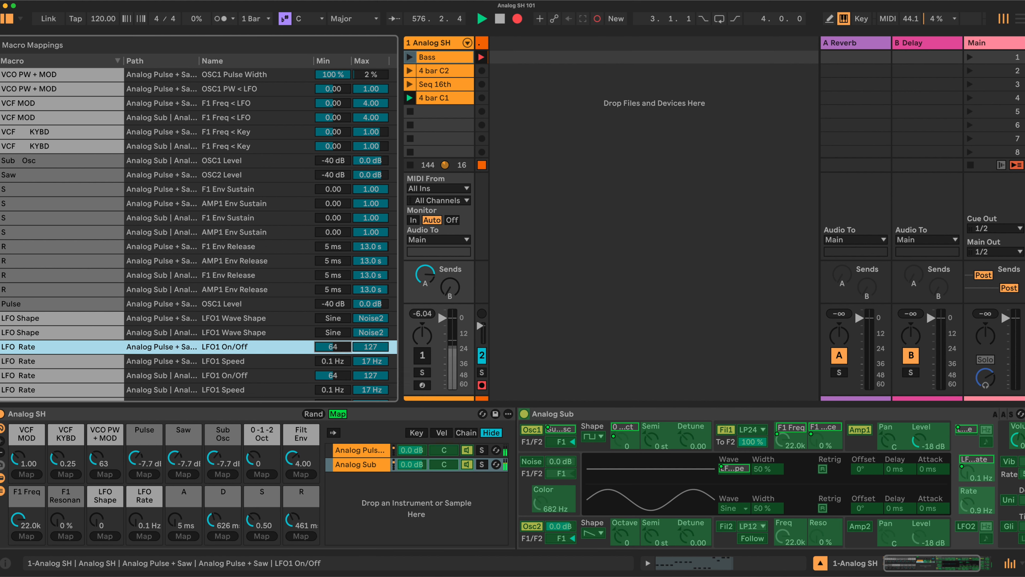
text(2)
click(375, 348)
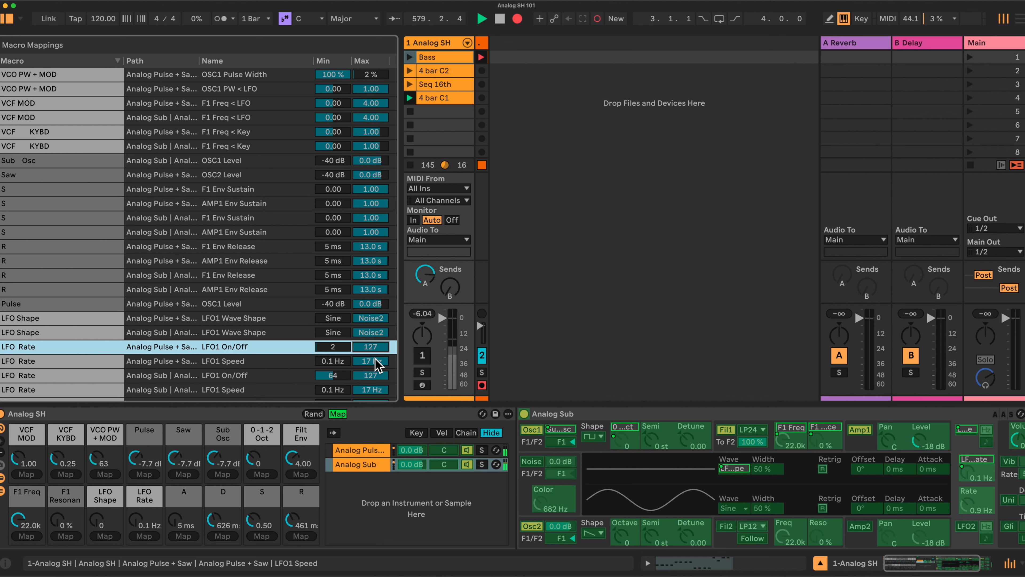
click(333, 375)
text(2)
click(370, 375)
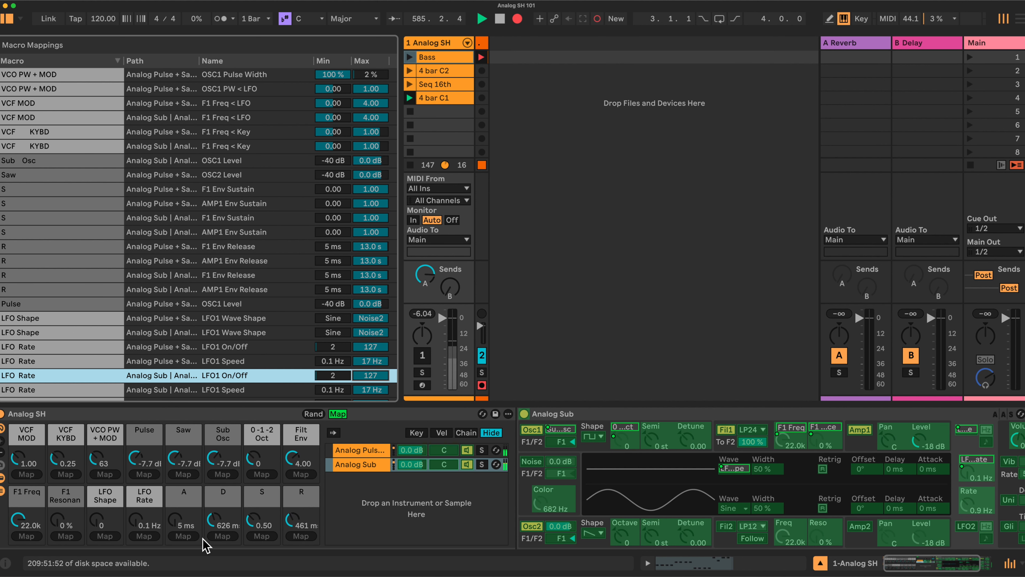
- Test the LFO Rate macro at its lowest setting and raise the VCO PW + MOD macro to 87
scroll(206, 546, right, 3)
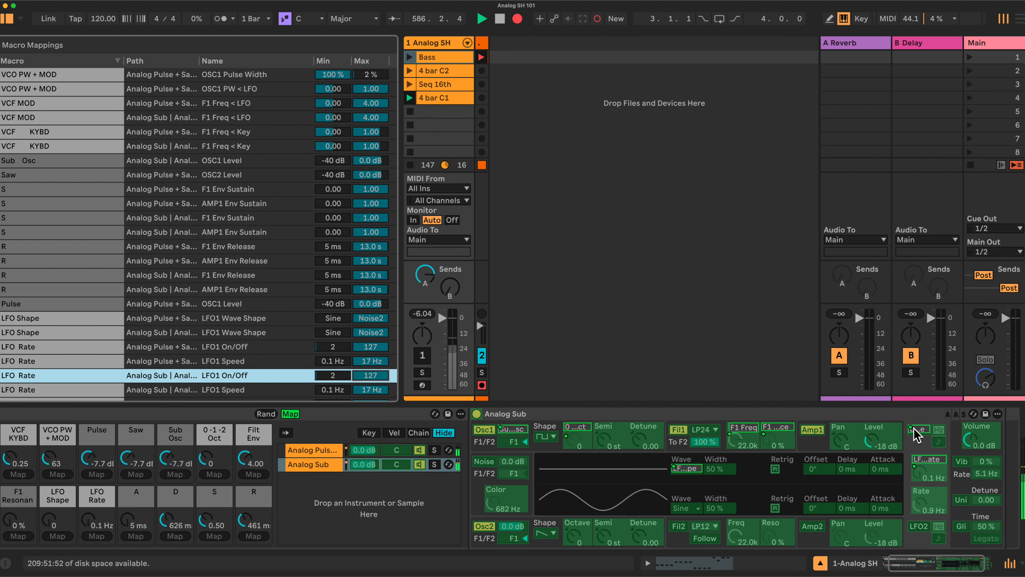
click(94, 525)
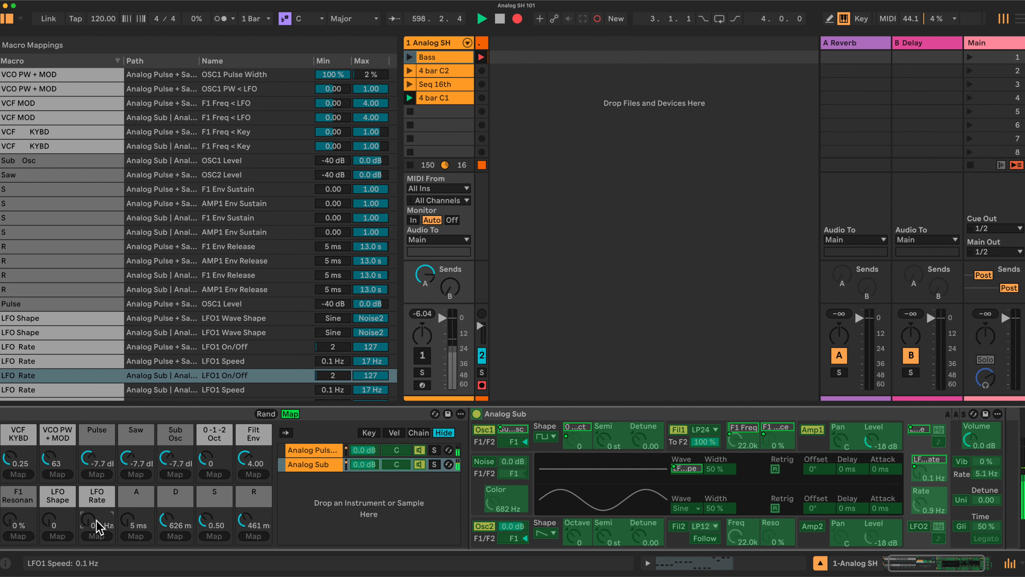
mouse_move(88, 520)
mouse_down()
mouse_move(88, 497)
mouse_move(88, 521)
mouse_up()
drag(51, 469, 51, 461)
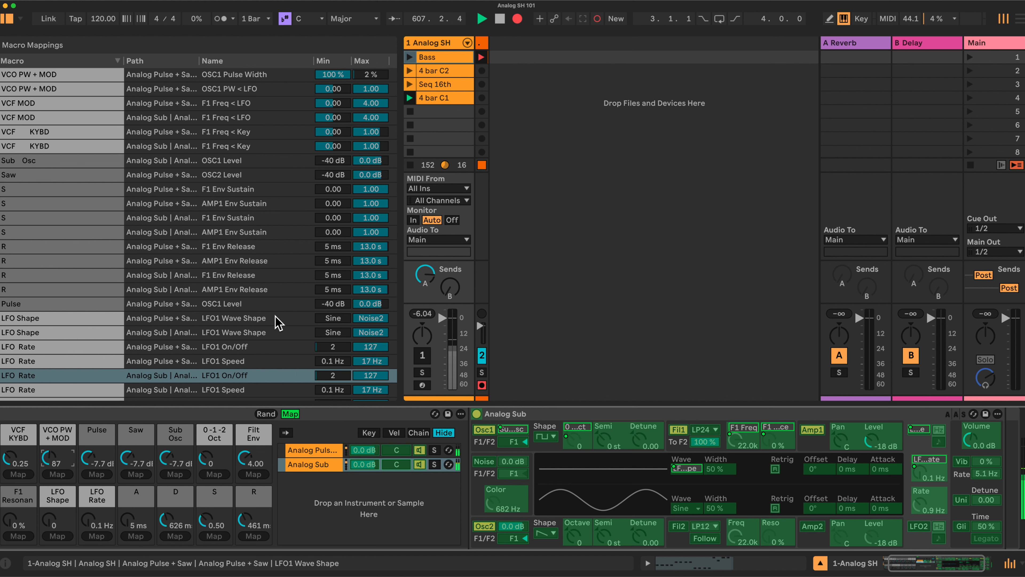
- Set the Analog Pulse + Saw F1 Freq < Env mapping of the Filt Env macro to a minimum of 0 and a maximum of 7.46
scroll(276, 319, down, 3)
scroll(278, 321, down, 10)
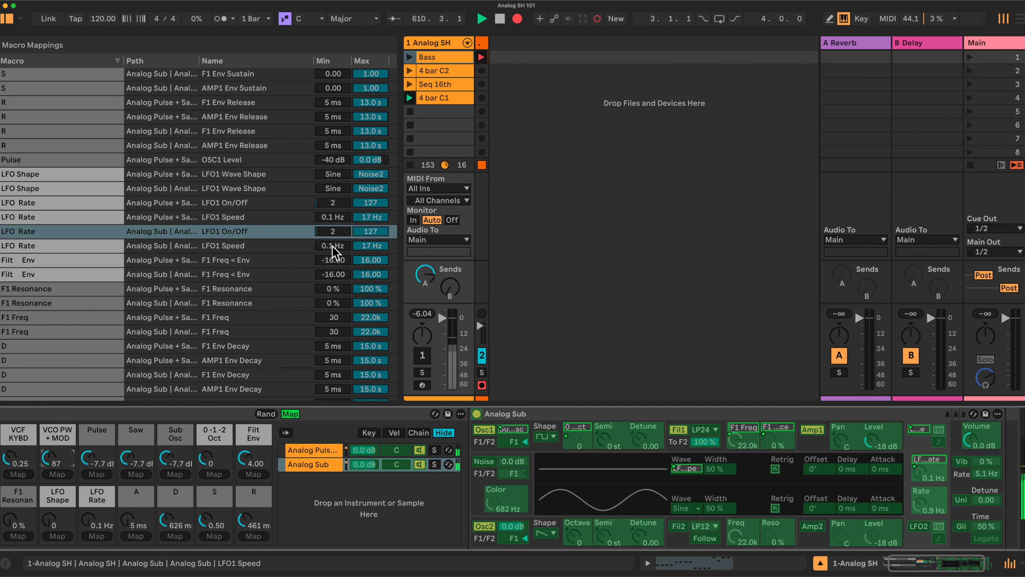
scroll(335, 249, down, 6)
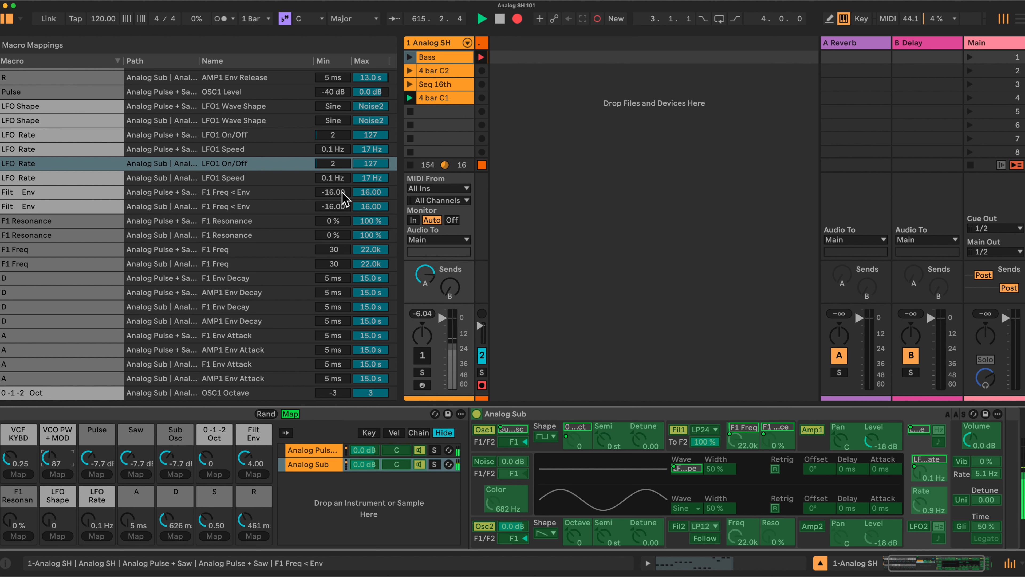
click(342, 192)
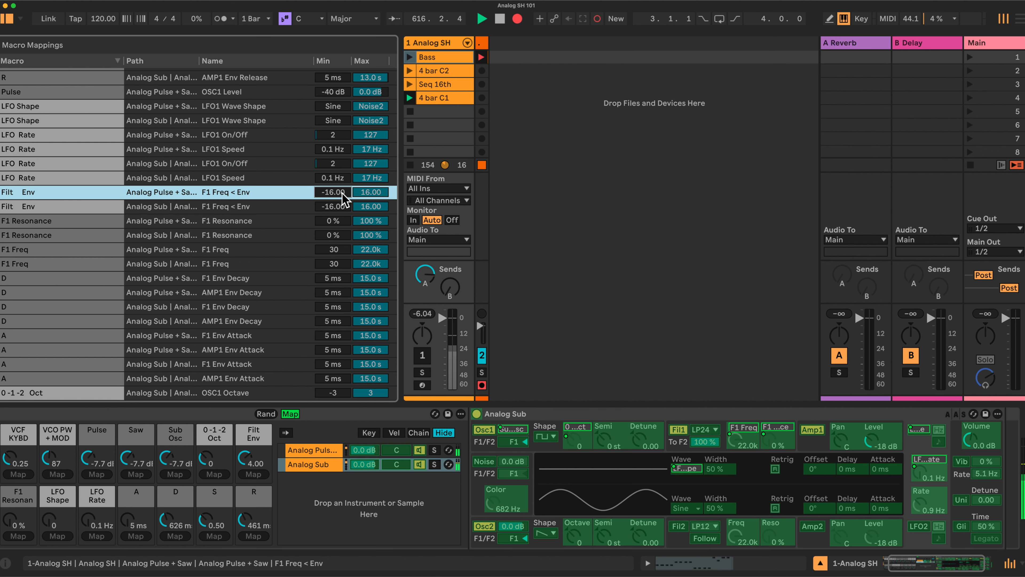
text(0)
key(Return)
click(368, 193)
text(7.46)
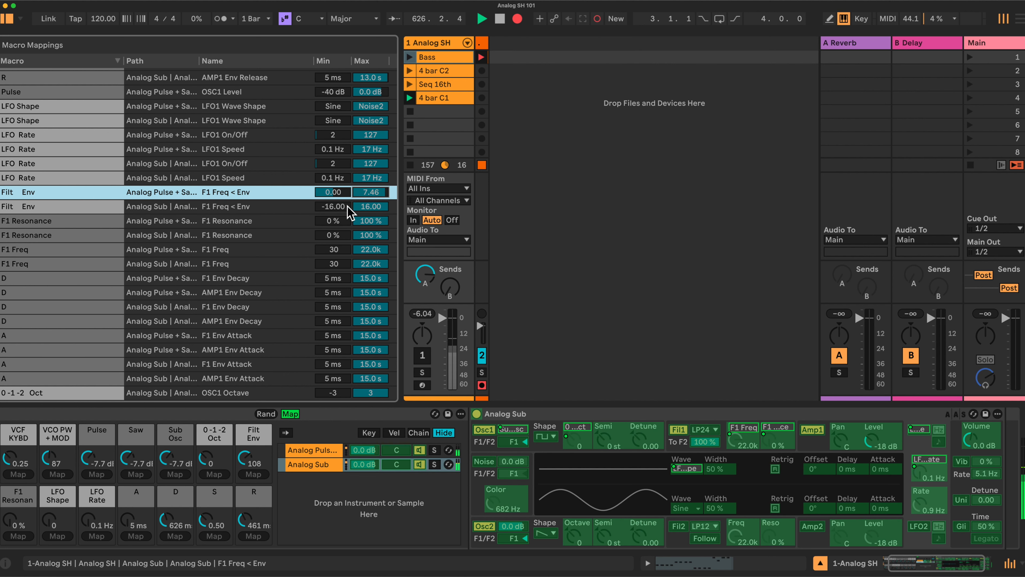
- Set the Analog Sub F1 Freq < Env mapping of the Filt Env macro to a minimum of 0 and a maximum of 7.46
click(338, 206)
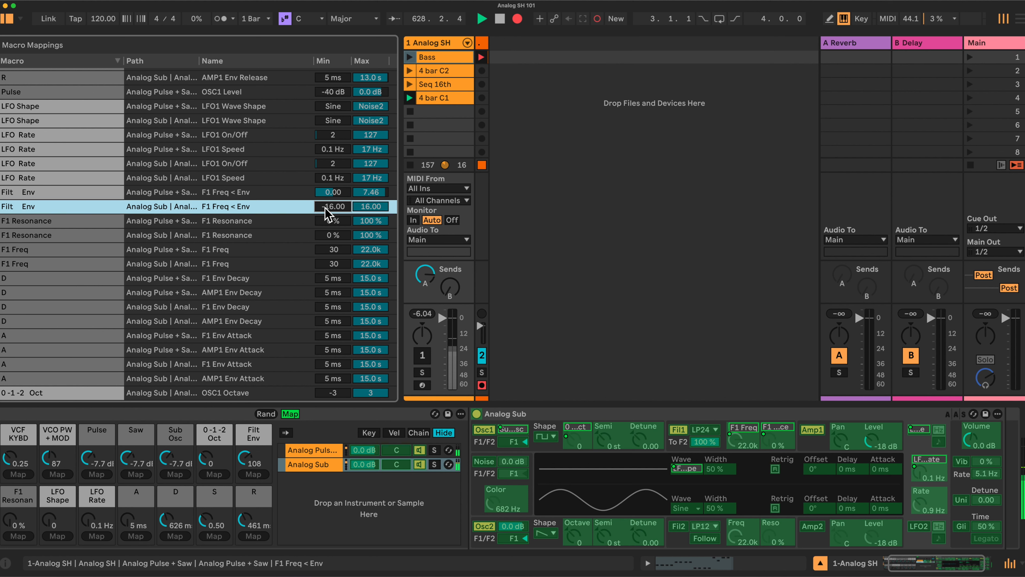
text(0)
click(374, 205)
text(7.46)
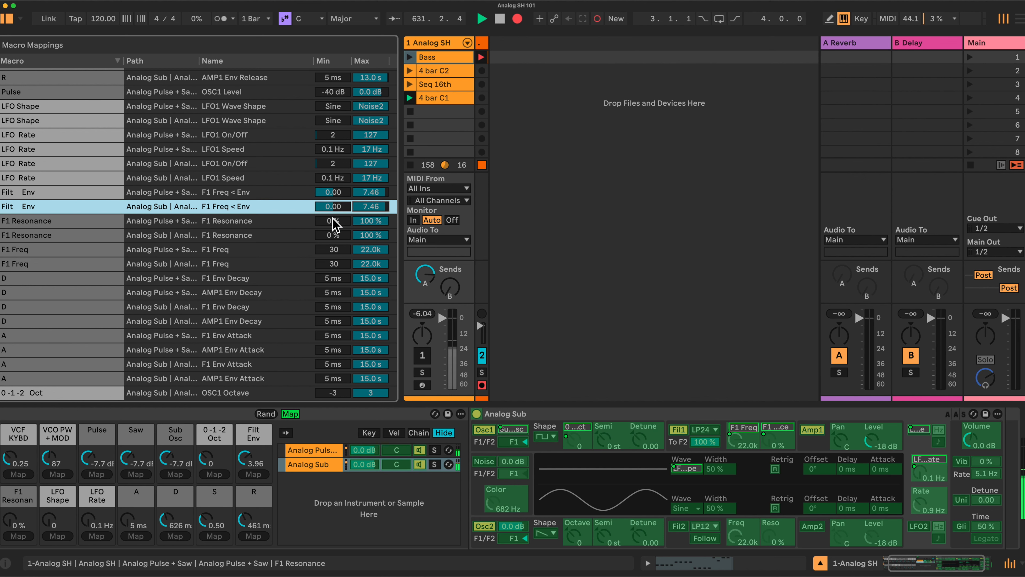
- Set the maximum of both F1 Resonance macro mappings to 87 %
click(371, 222)
text(87)
click(371, 237)
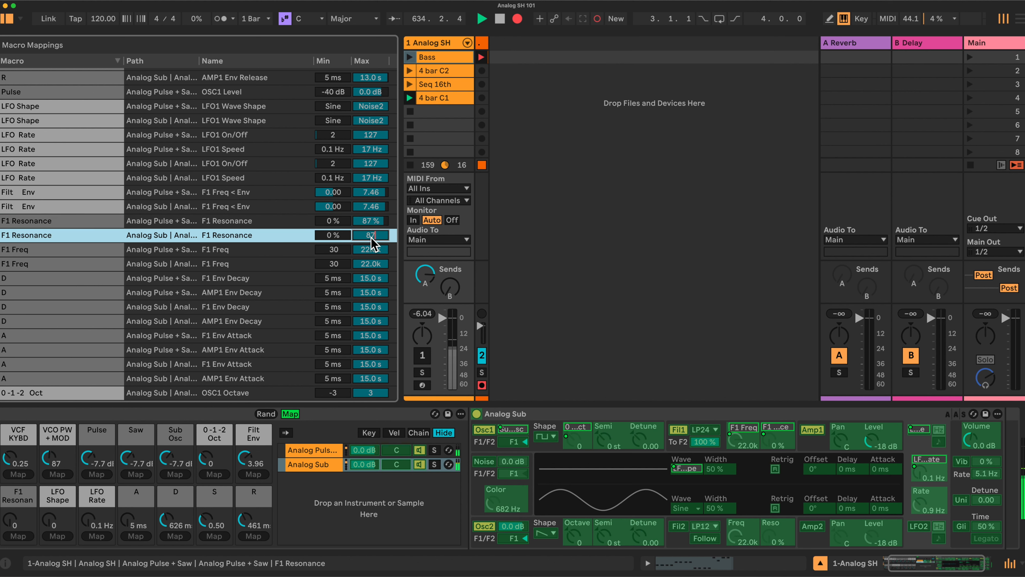
text(87)
- Set the maximum of both F1 Freq macro mappings to 20 kHz
click(370, 249)
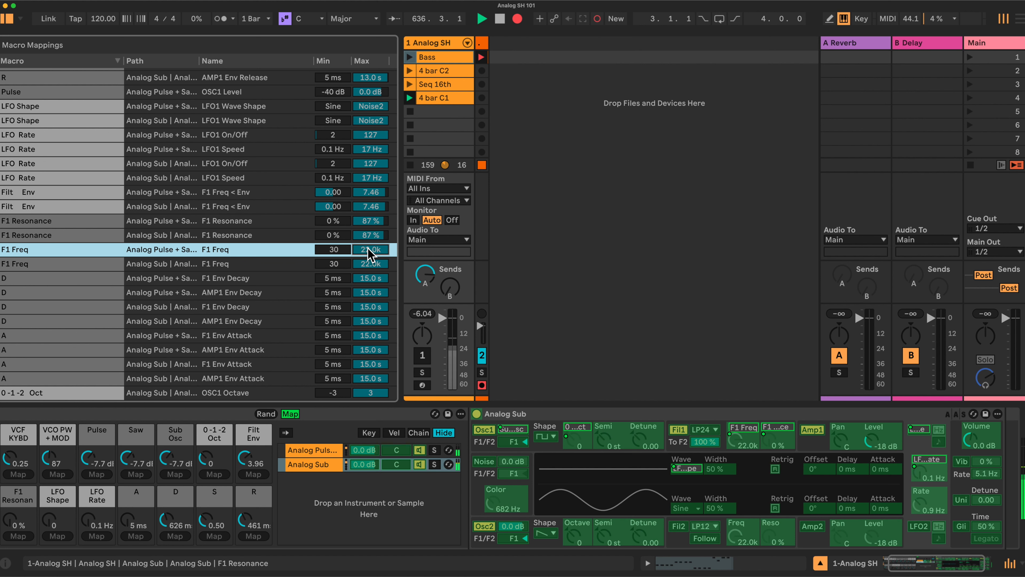
text(200)
click(375, 265)
text(20000)
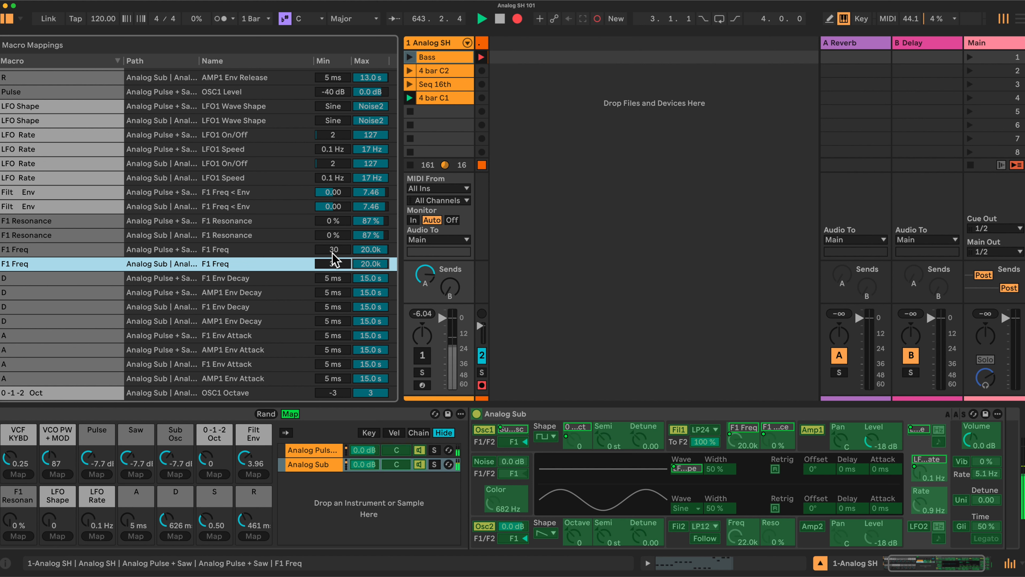
- Set the maximum of all four D macro mappings, F1 and AMP1 Env Decay in both Analog instruments, to 10 s
drag(333, 251, 333, 246)
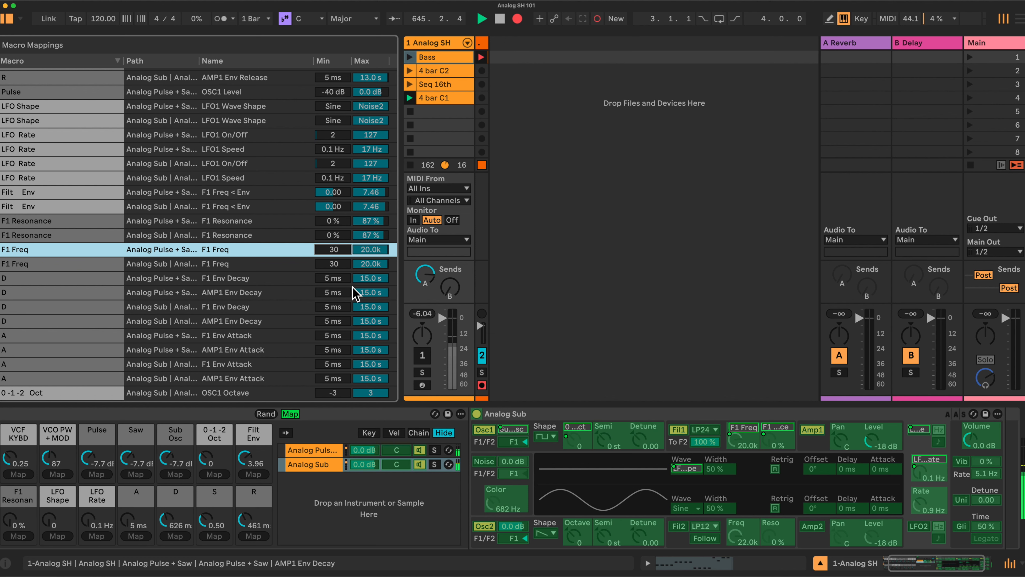
click(369, 283)
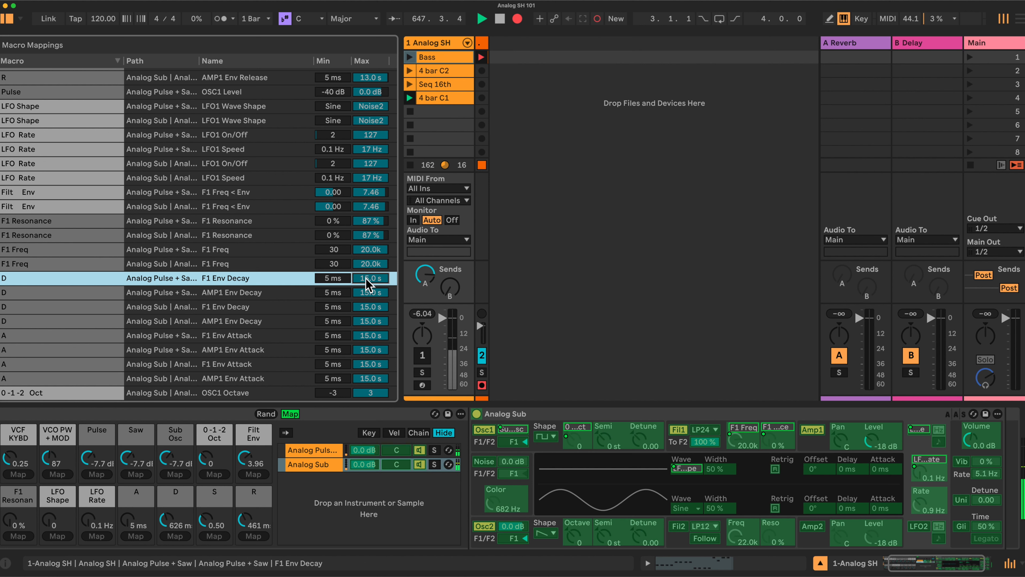
click(369, 292)
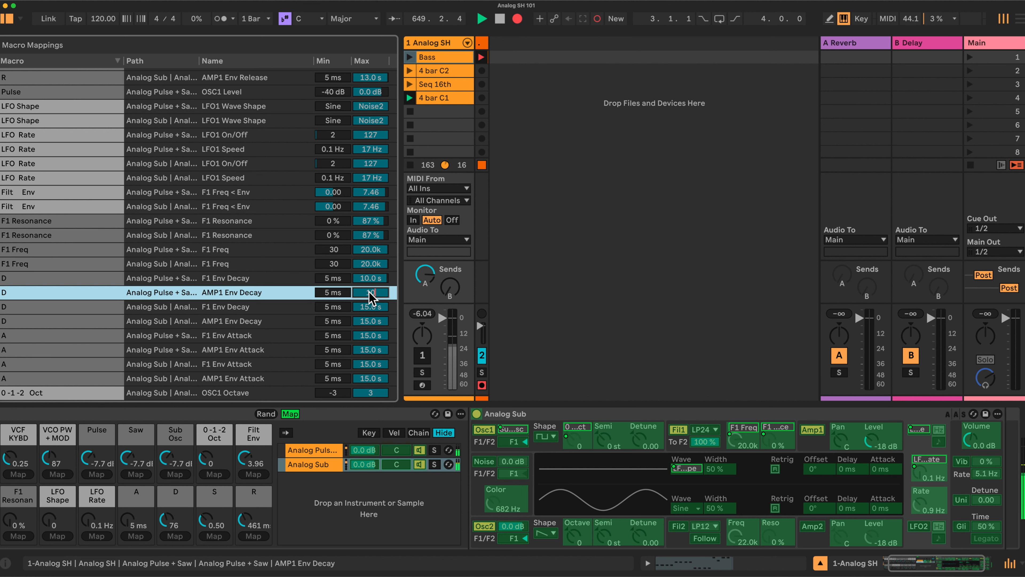
click(372, 307)
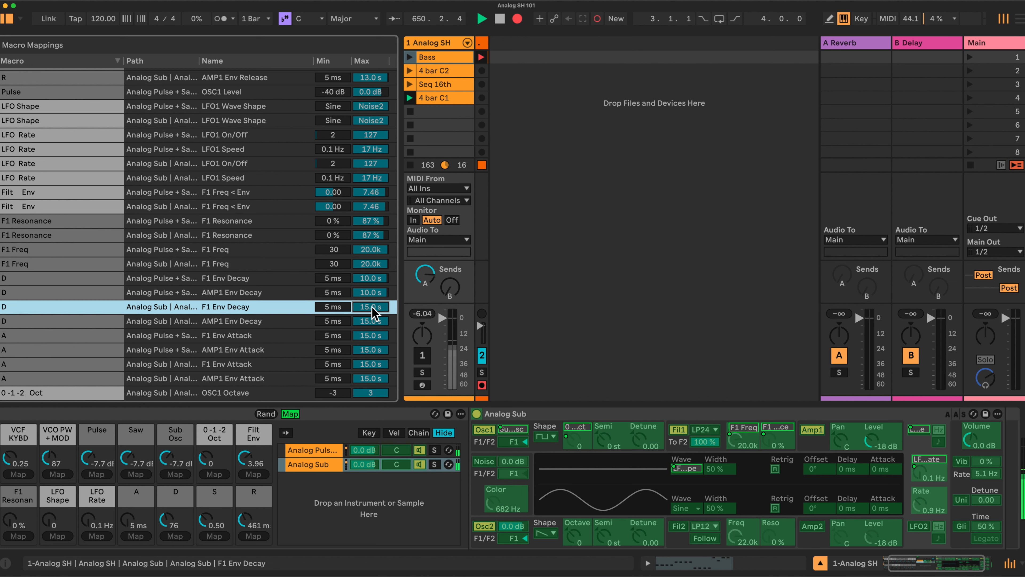
text(10)
key(Return)
click(369, 321)
text(10)
key(Return)
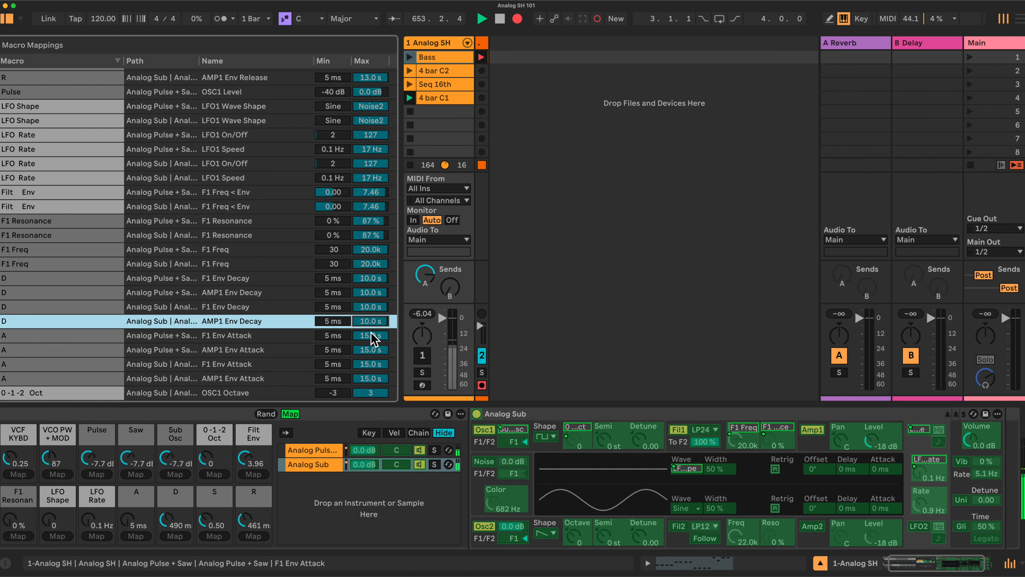
- Set the maximum of all four A macro mappings, F1 and AMP1 Env Attack in both Analog instruments, to 4 s
click(372, 336)
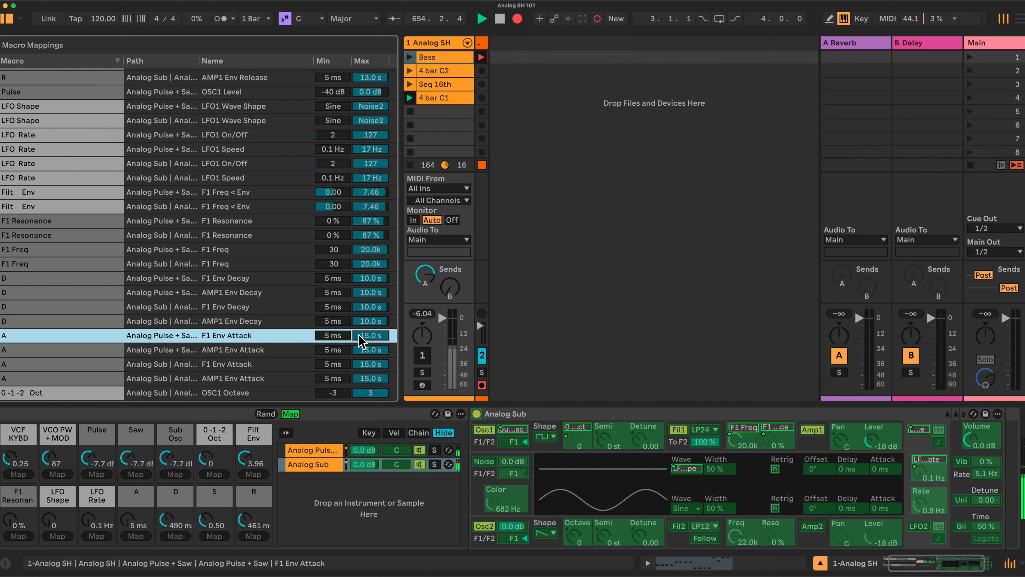
text(4)
key(Return)
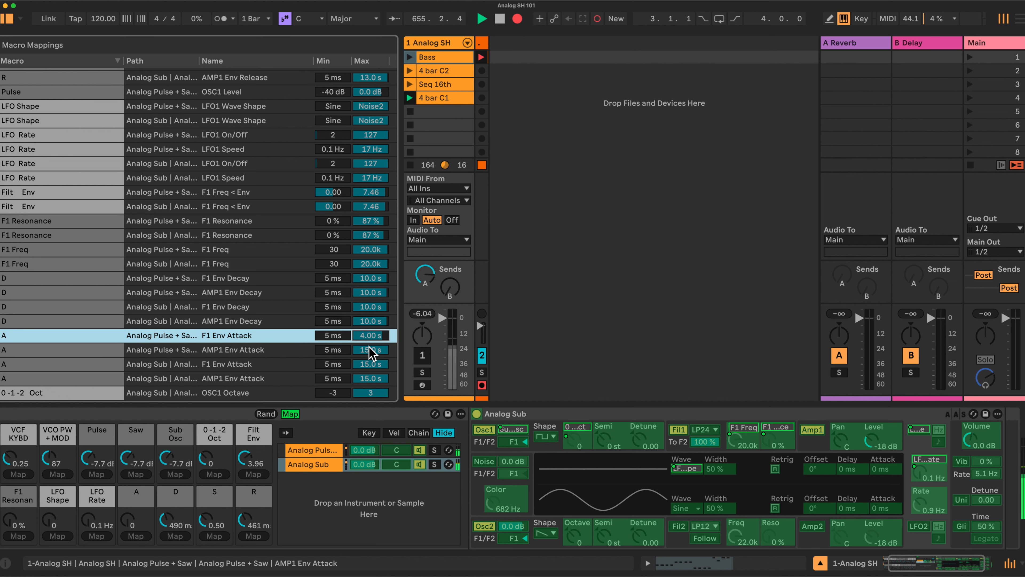
click(370, 350)
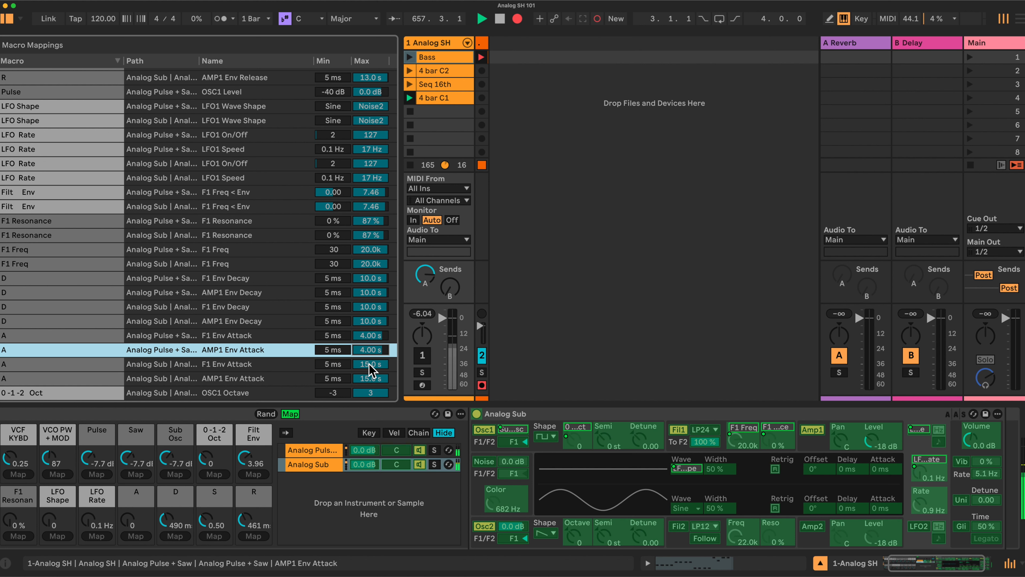
click(371, 364)
text(4)
key(Return)
click(370, 378)
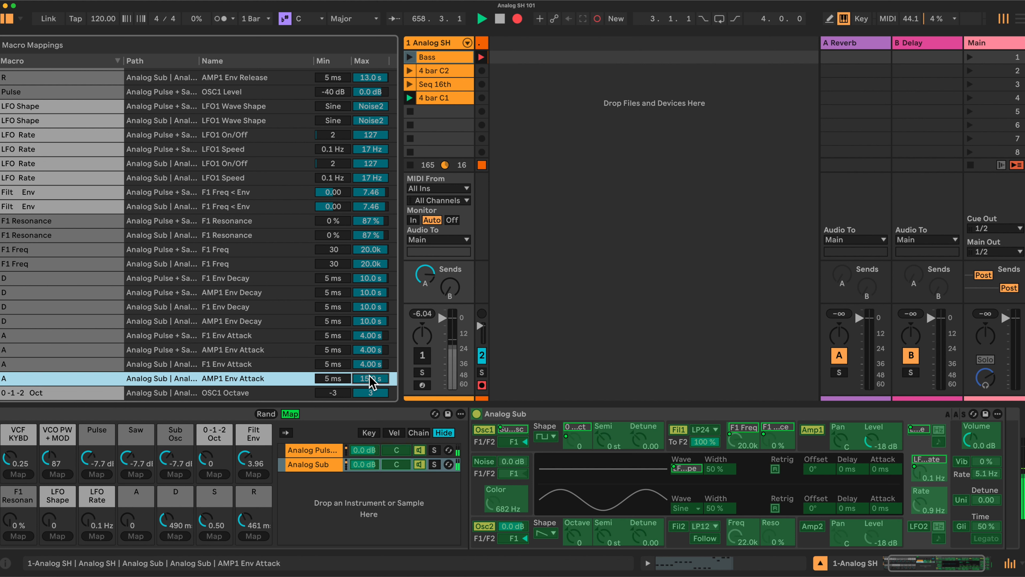
text(4)
key(Return)
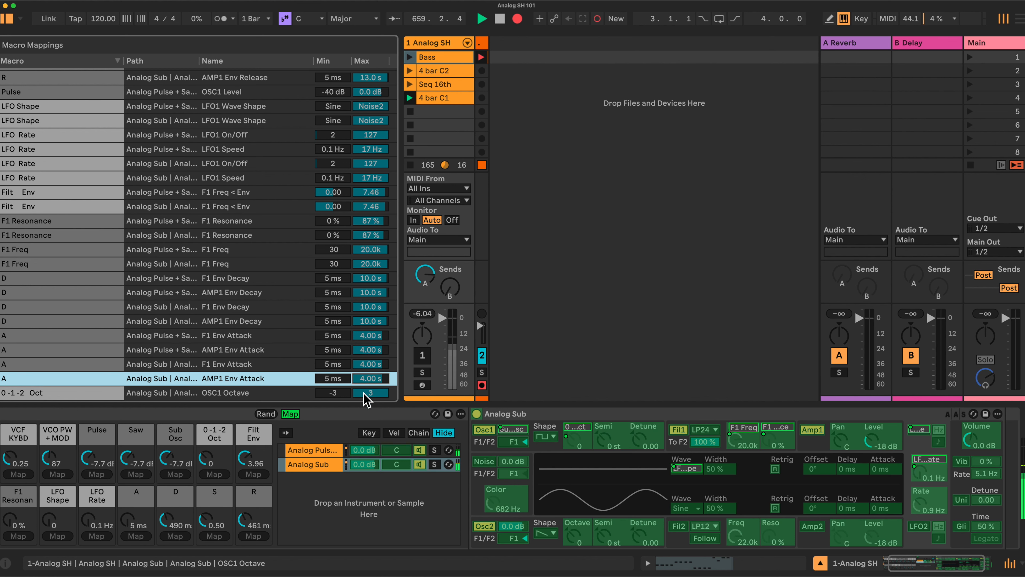
- Limit the Analog Sub OSC1 Octave macro mapping to a range of -2 to 0 and leave macro mapping mode
click(367, 392)
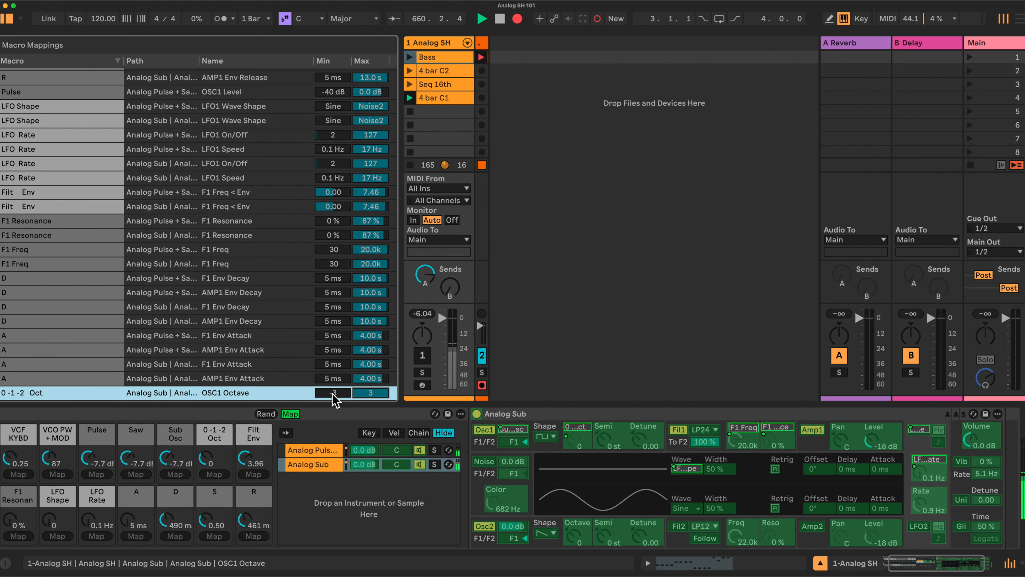
text(0)
key(Return)
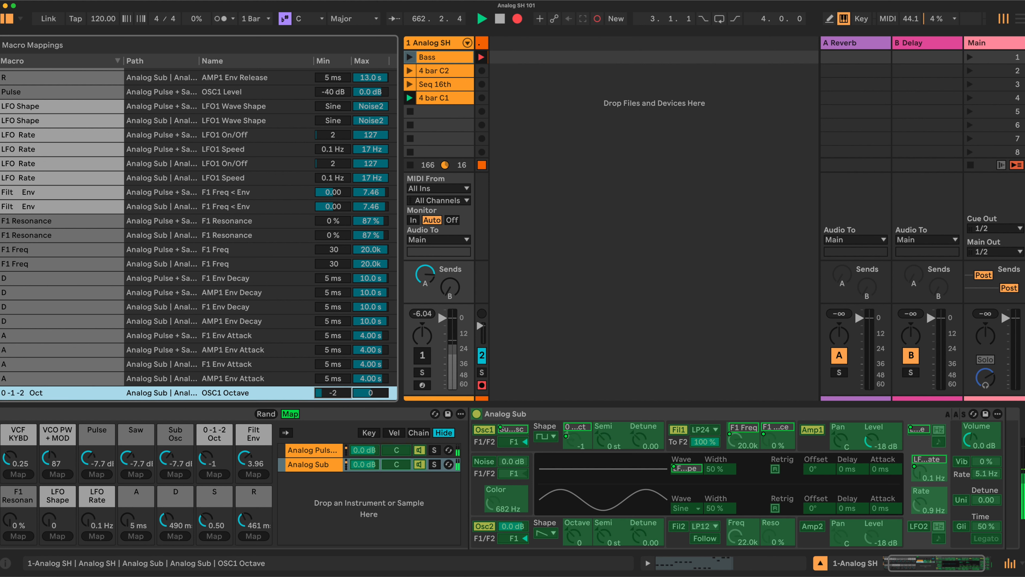
click(291, 414)
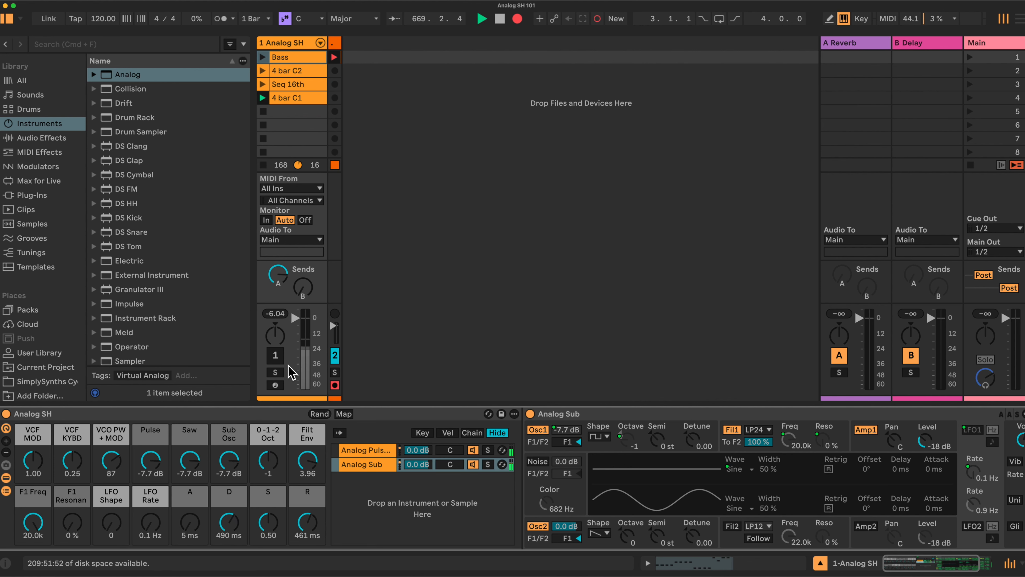
- Activate the Analog SH track and load the rack's Bubble macro variation
click(281, 359)
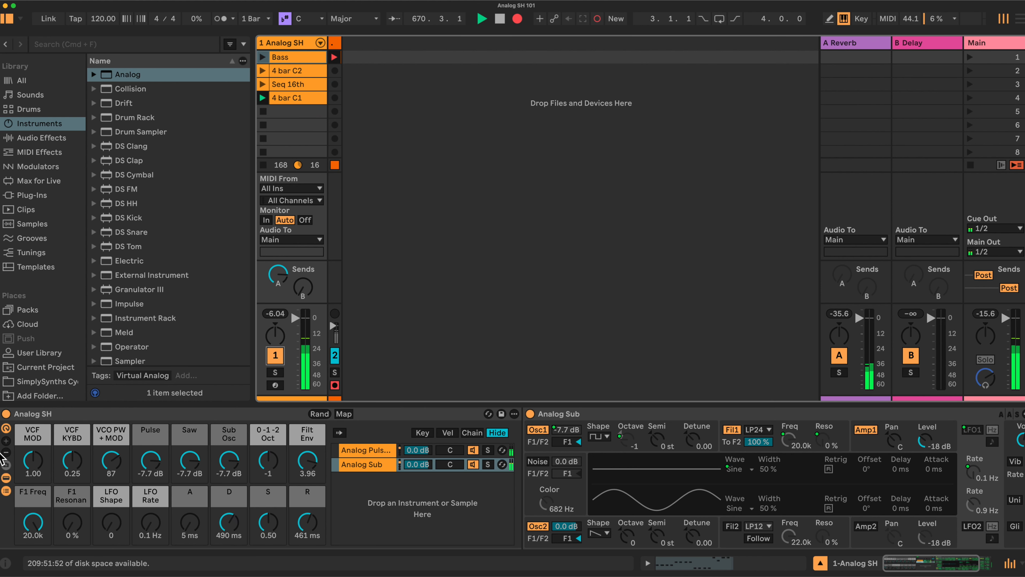
click(6, 465)
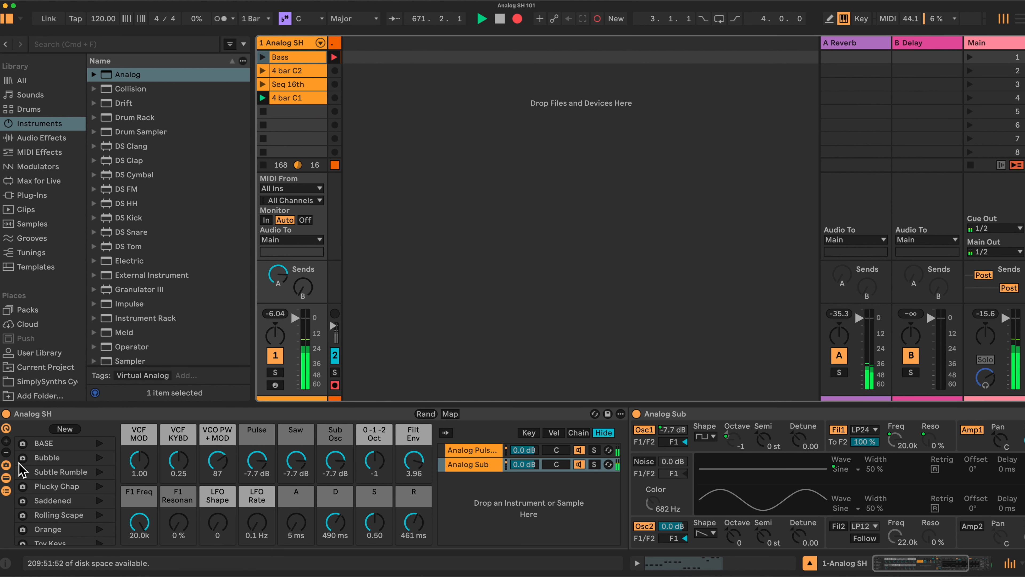
click(62, 459)
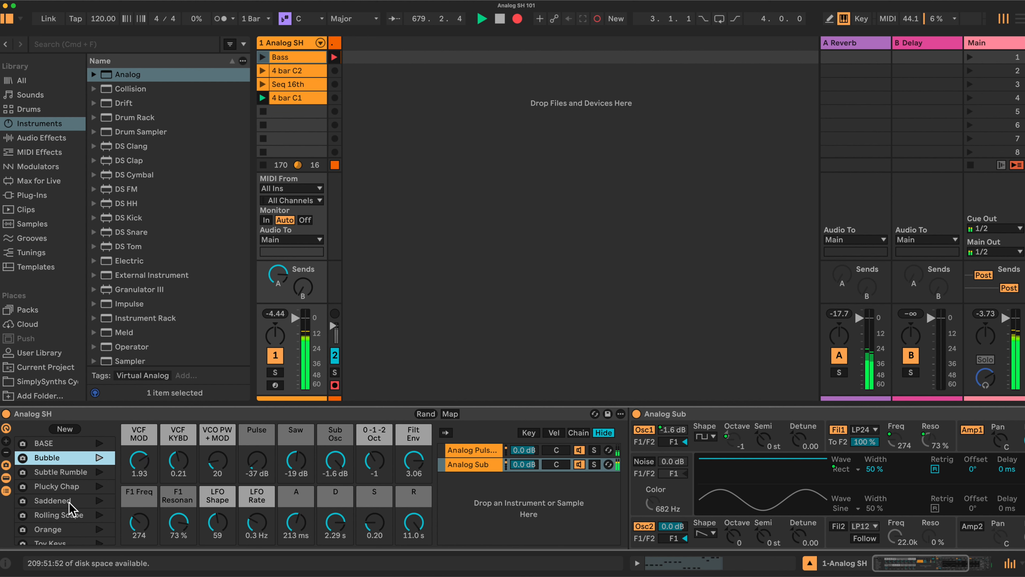
- Audition the Analog Bass and Deeep Bass macro variations of the rack
scroll(71, 513, down, 3)
scroll(71, 514, down, 2)
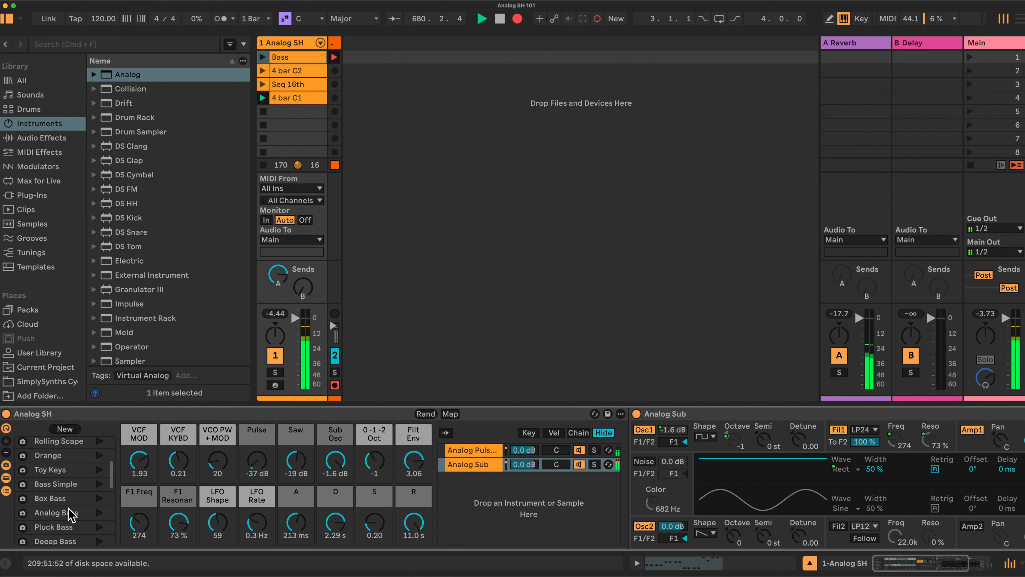
click(61, 512)
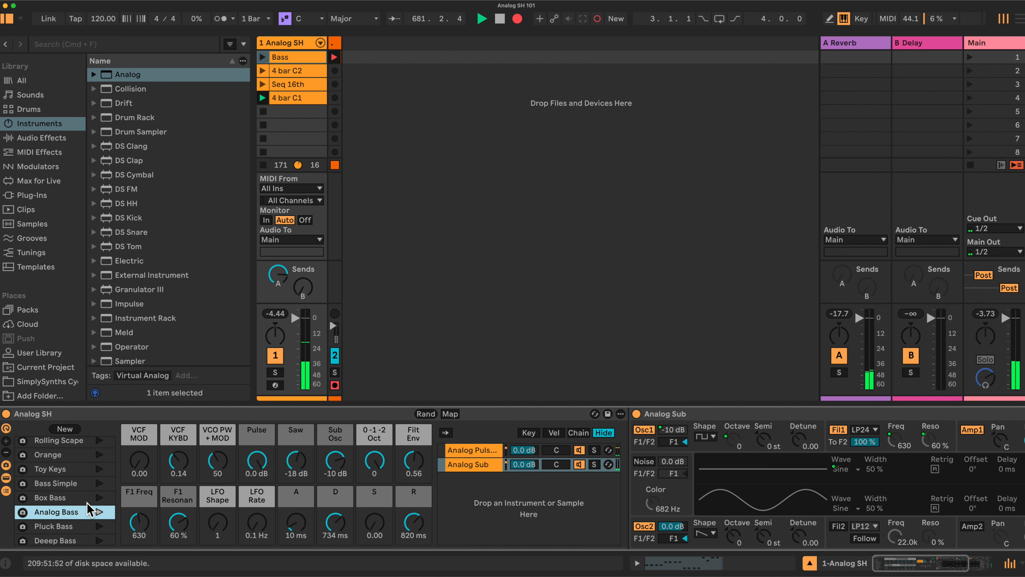
scroll(73, 510, down, 3)
click(73, 505)
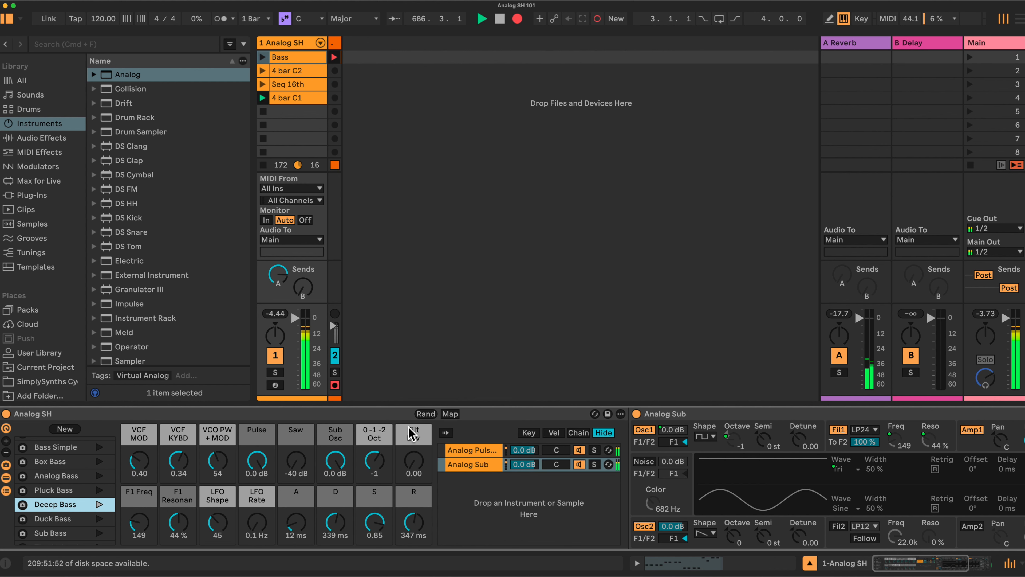
- Randomize the rack's macros and check the resulting settings in the Analog Pulse + Saw and Analog Sub chains
click(426, 413)
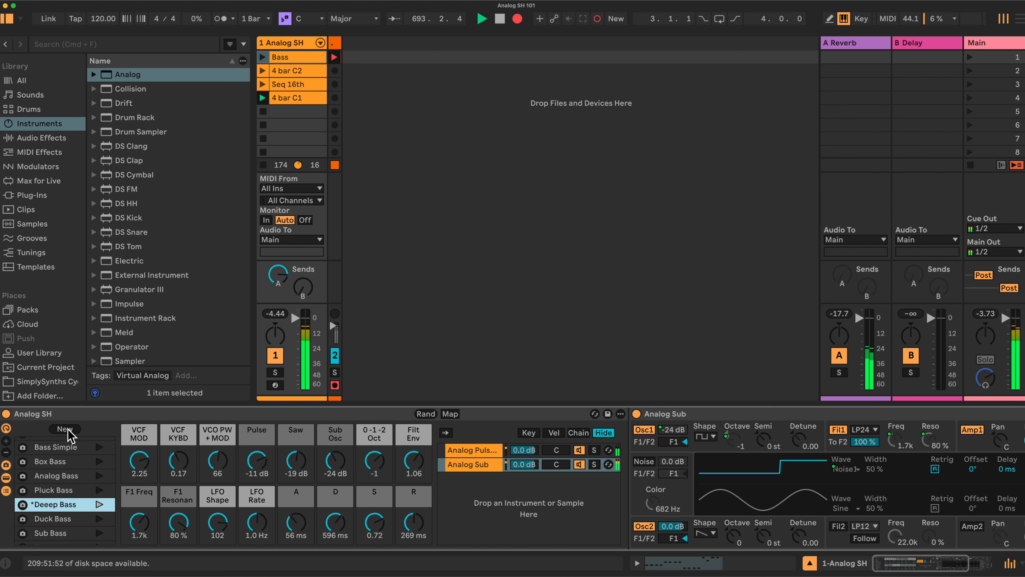
scroll(711, 436, right, 5)
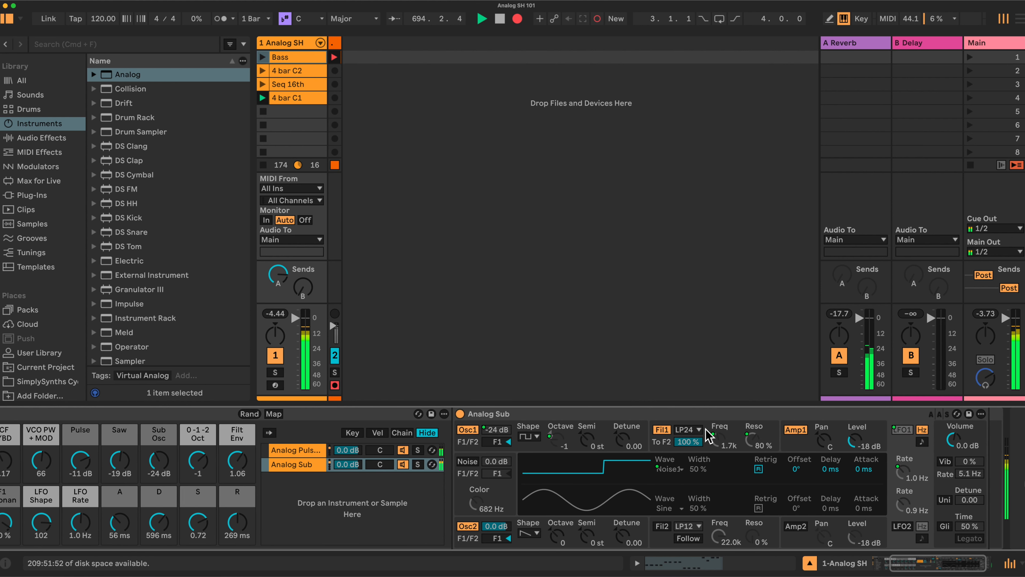
scroll(418, 432, left, 5)
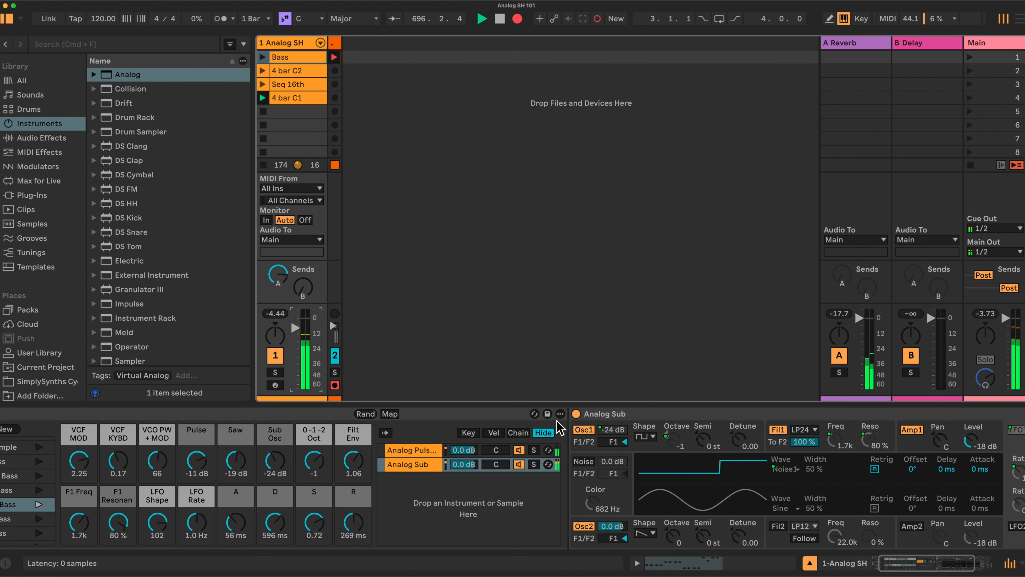
scroll(571, 435, right, 5)
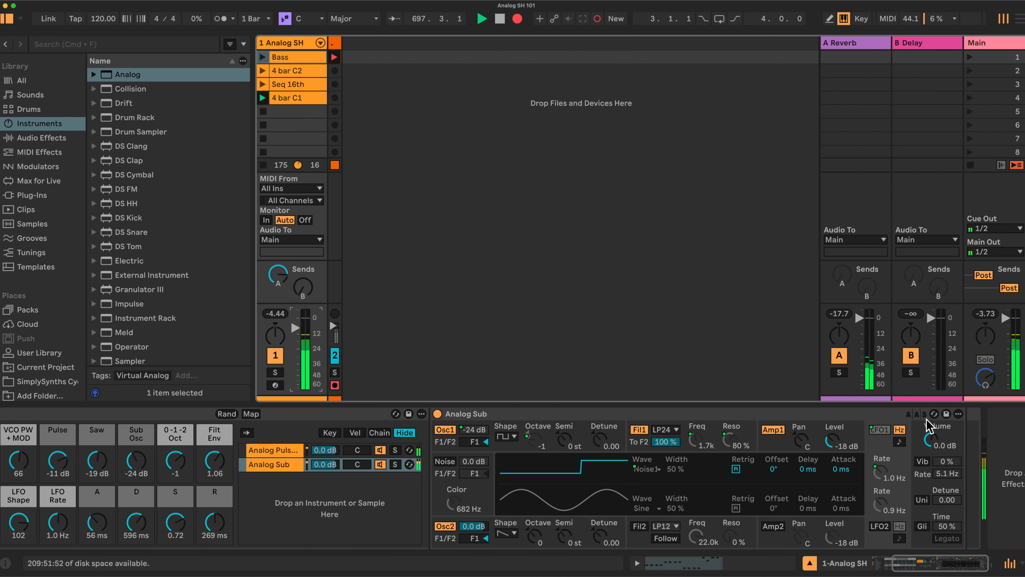
click(286, 450)
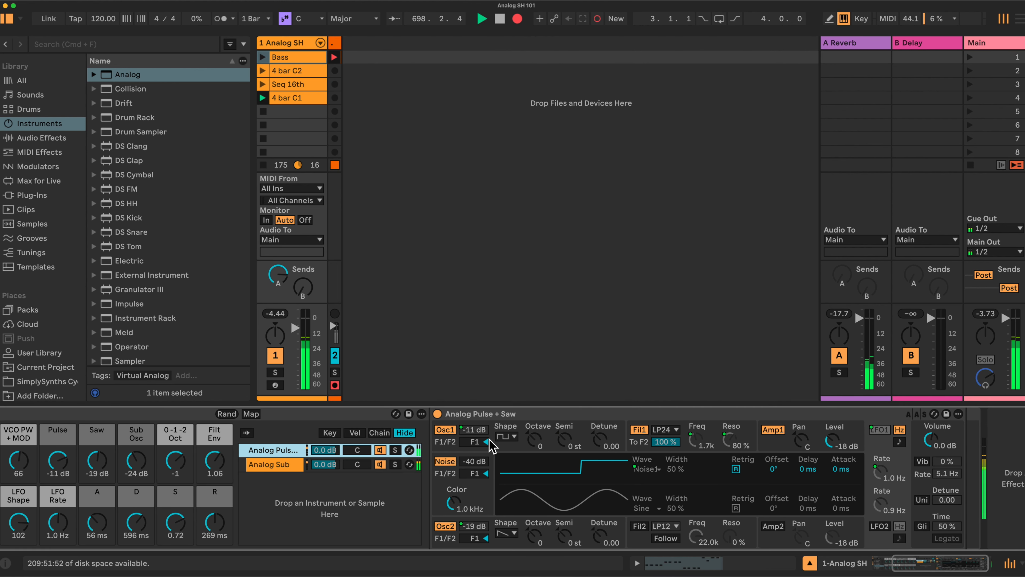
click(285, 471)
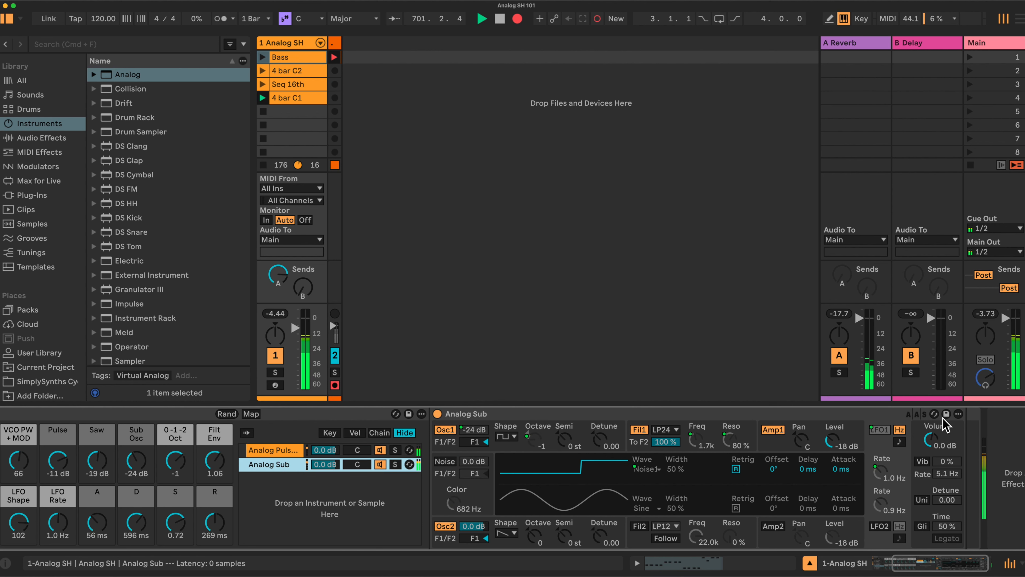
scroll(512, 464, left, 5)
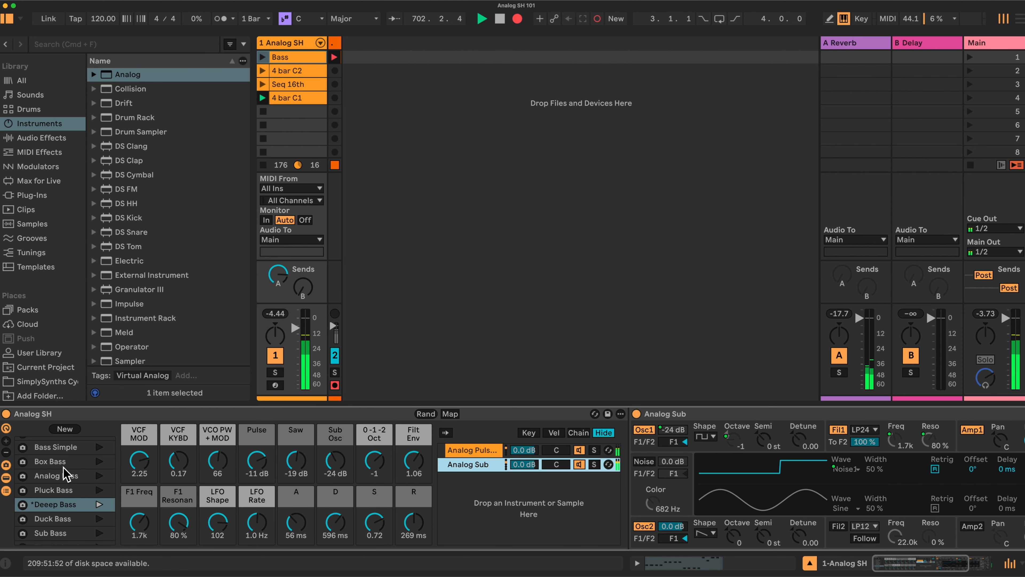
- Load the Duck Bass macro variation and look through the remaining variations in the list
scroll(72, 480, down, 1)
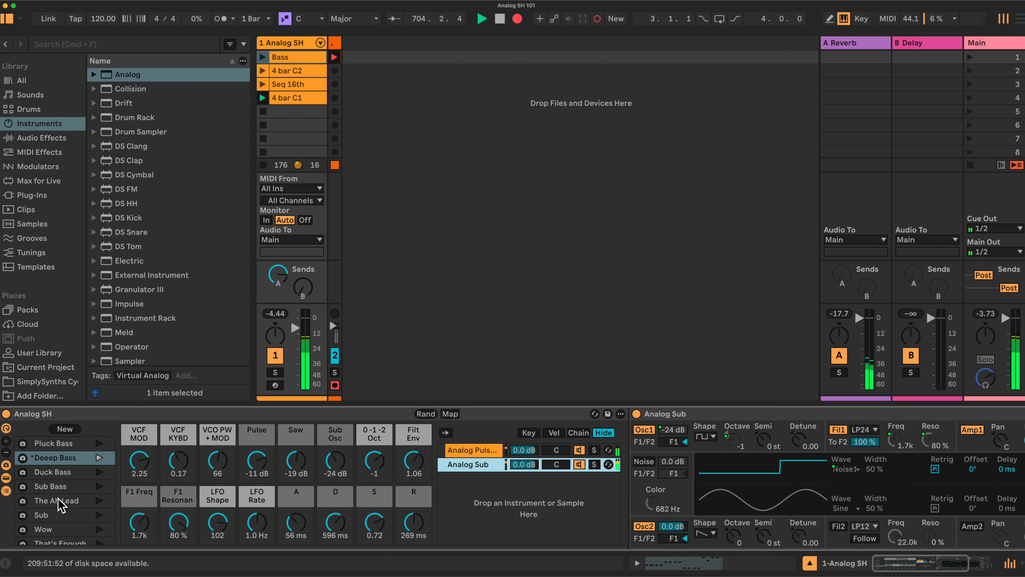
click(53, 472)
scroll(54, 484, down, 5)
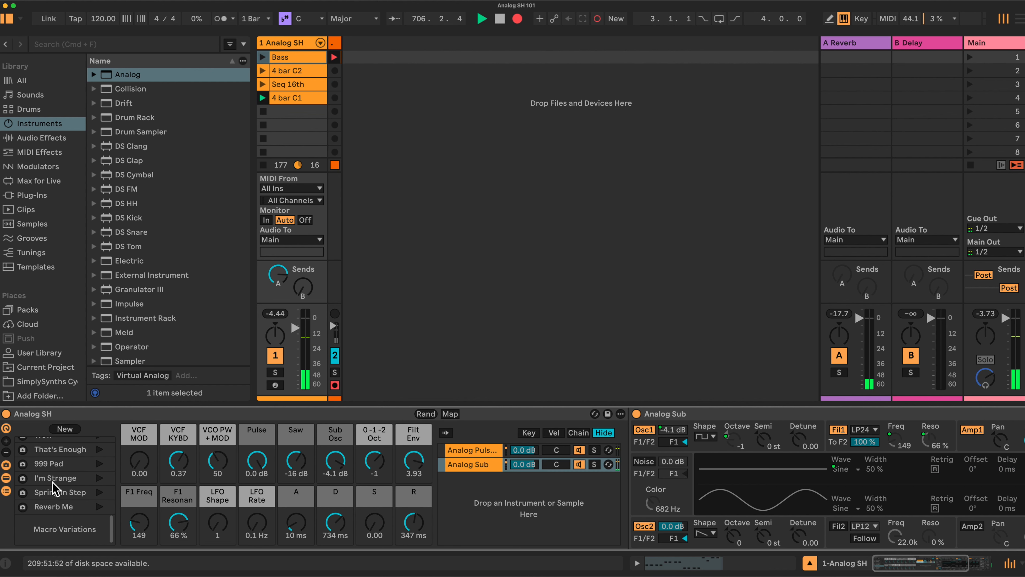
scroll(54, 488, up, 5)
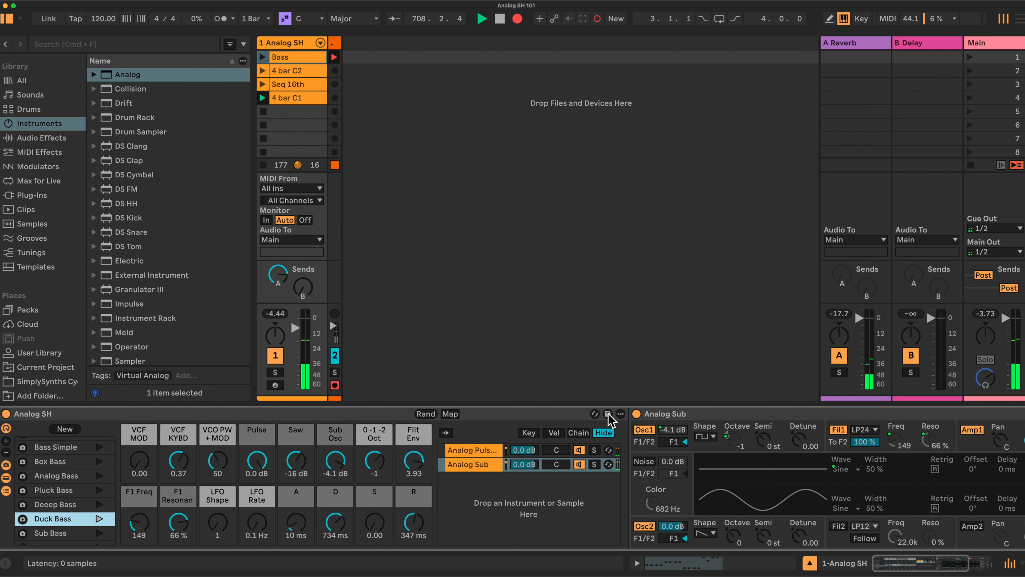
- Hide the rack's chain list and devices, and load the Deeep Bass macro variation
click(6, 491)
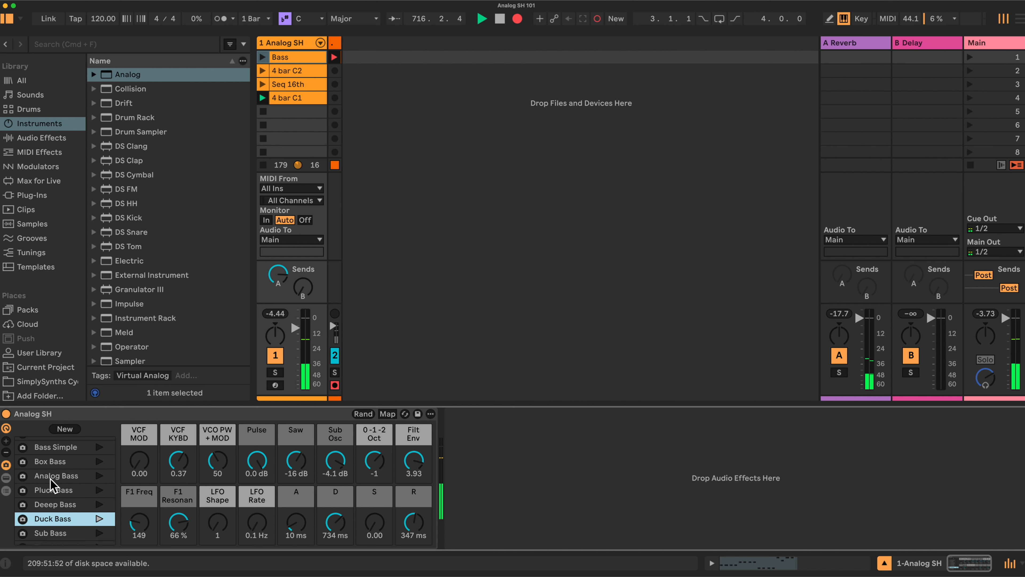
click(73, 504)
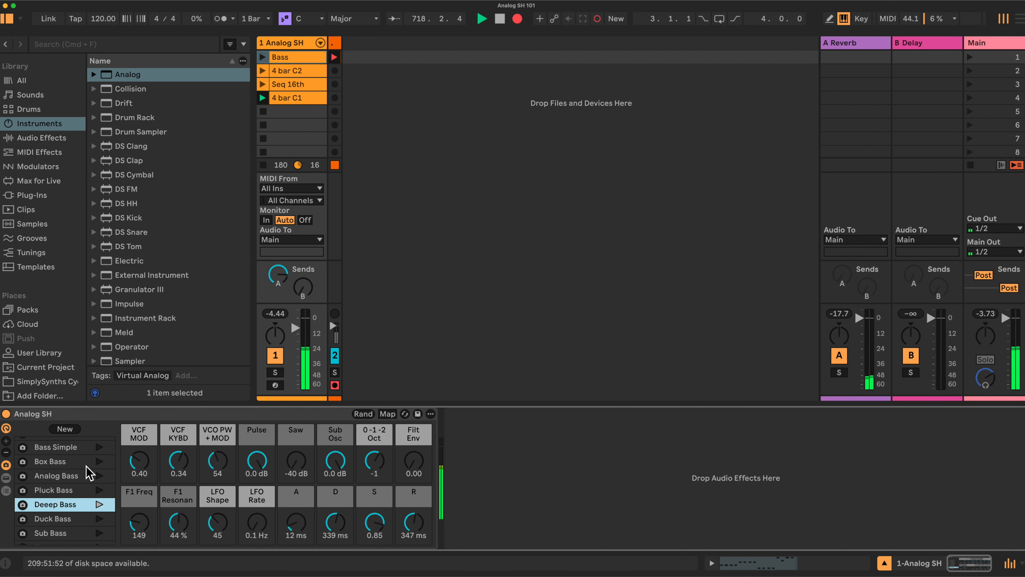
scroll(84, 471, up, 3)
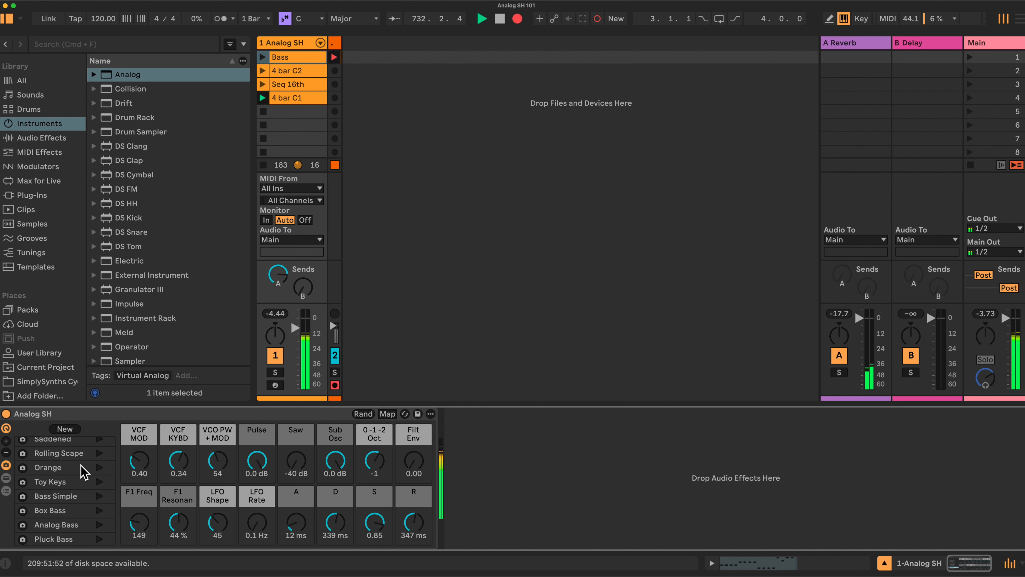
scroll(83, 470, up, 4)
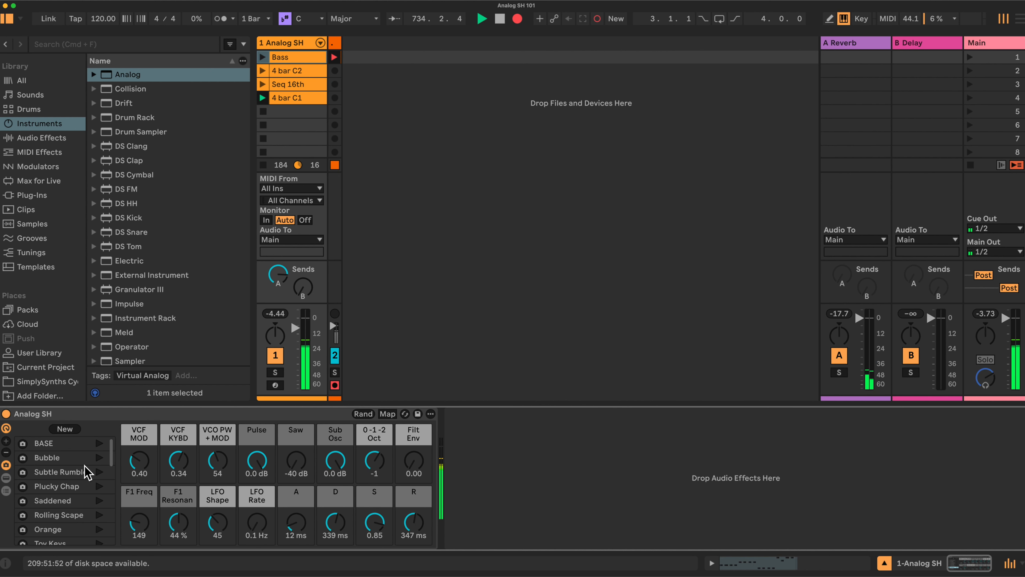